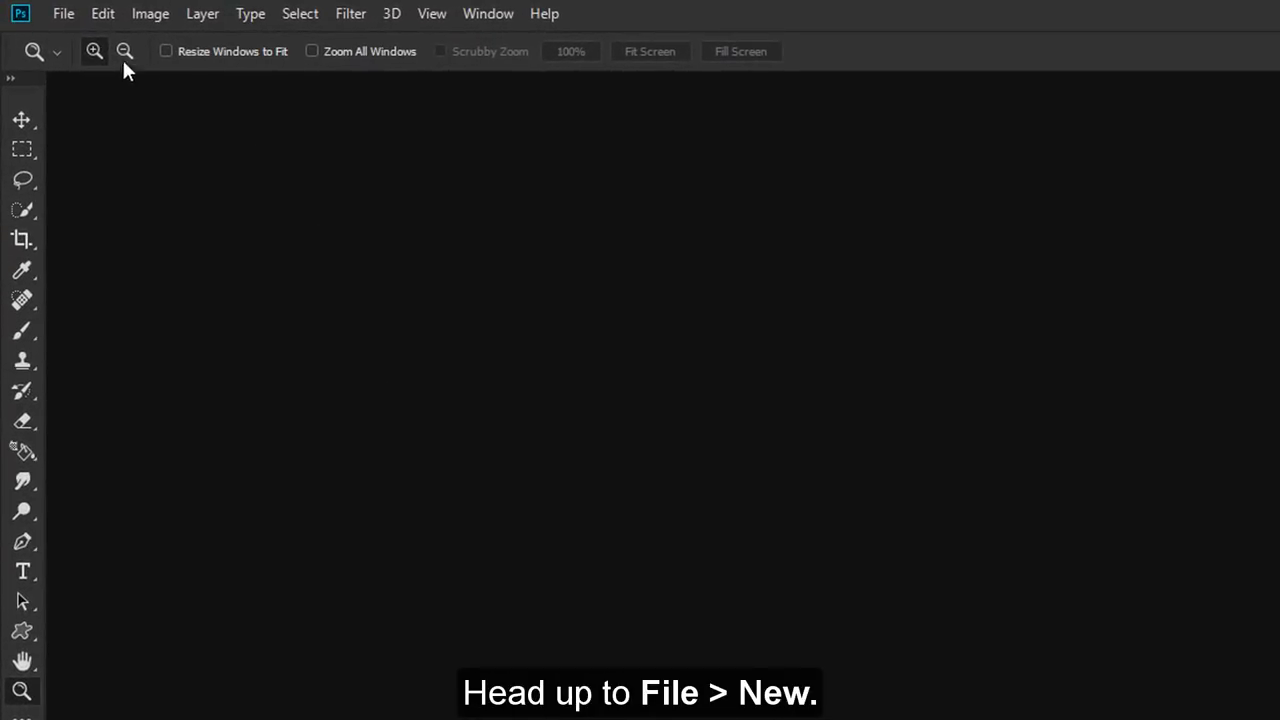
# - Create a new 1280 x 720 px, 72 ppi document with a custom #070707 background
pyautogui.click(66, 16)
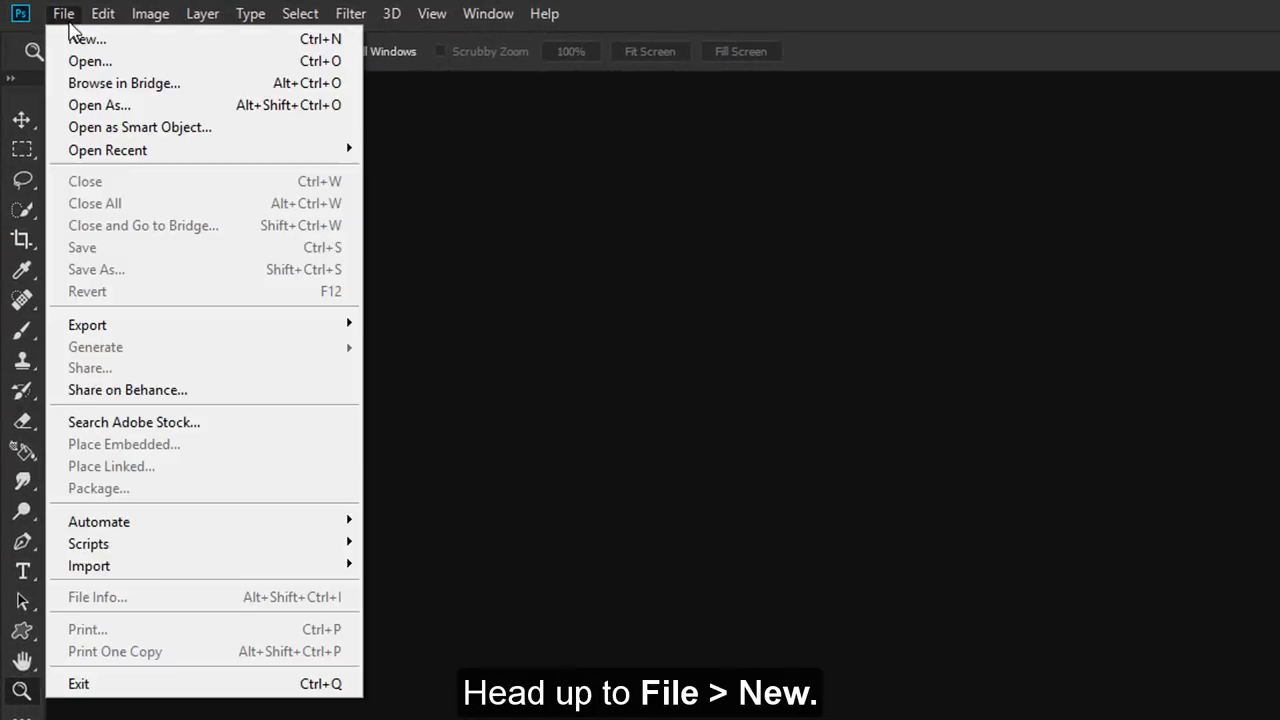
pyautogui.click(130, 46)
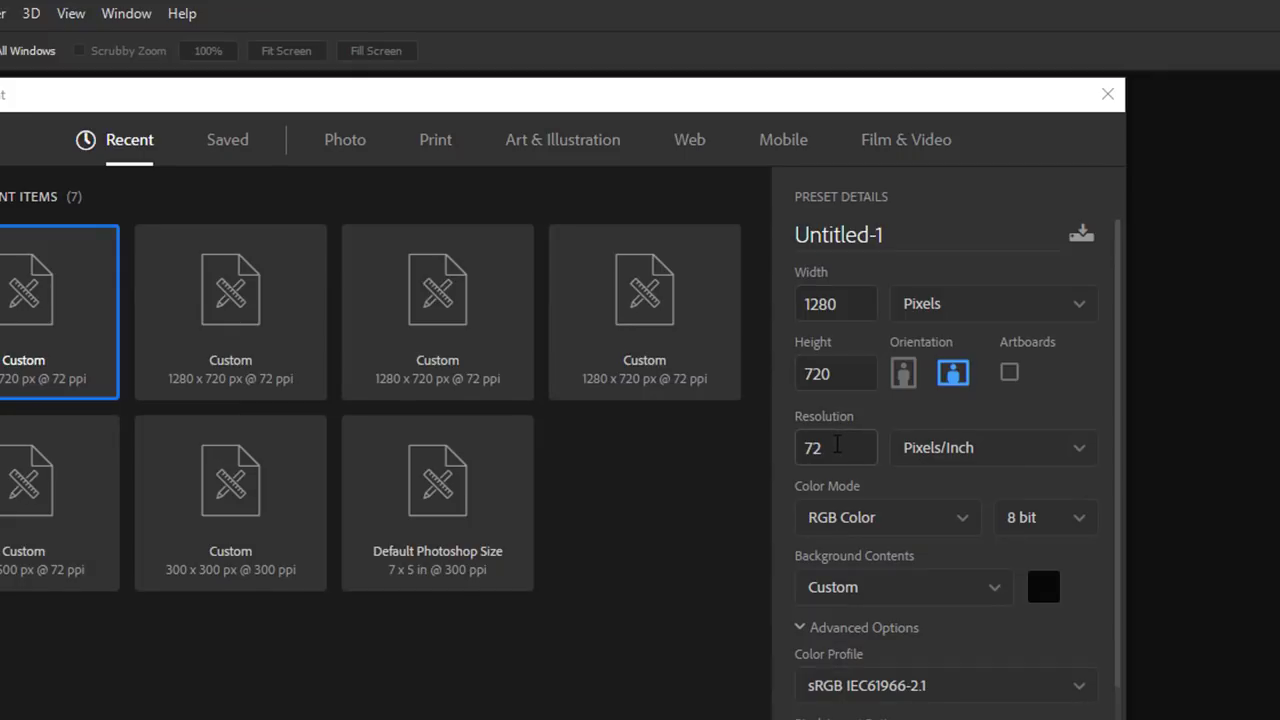
pyautogui.click(1053, 580)
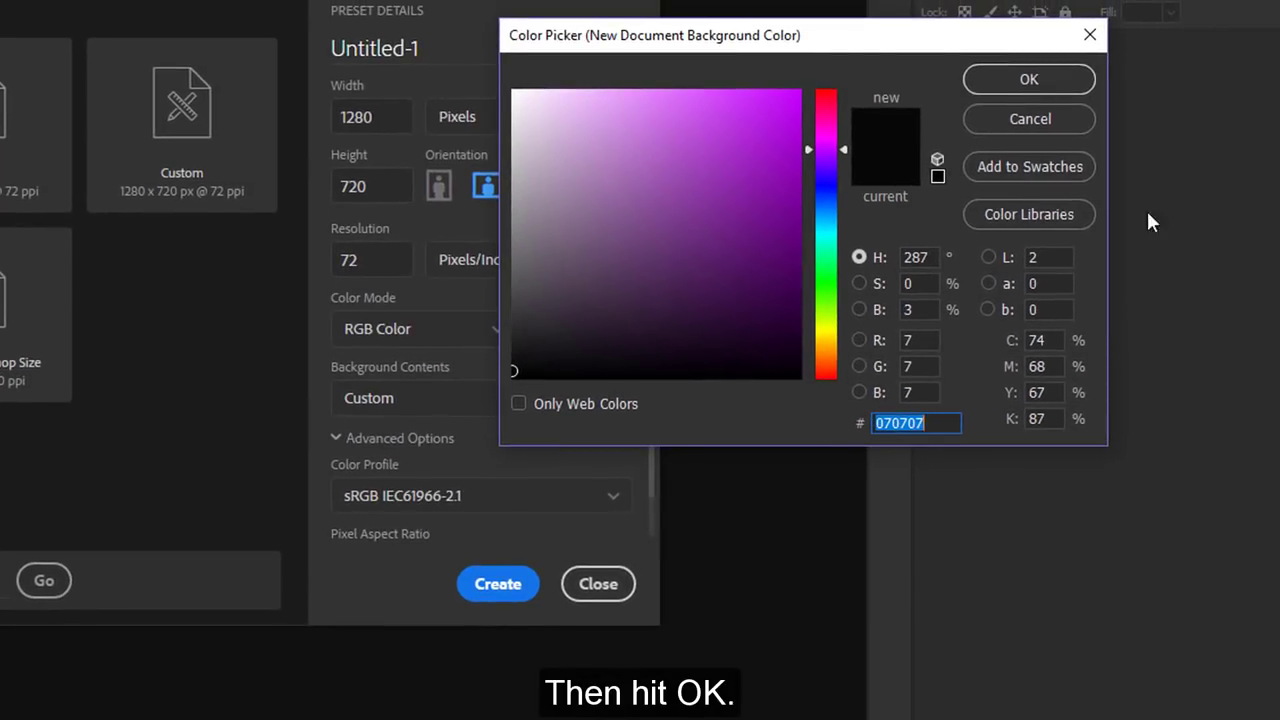
pyautogui.click(1068, 78)
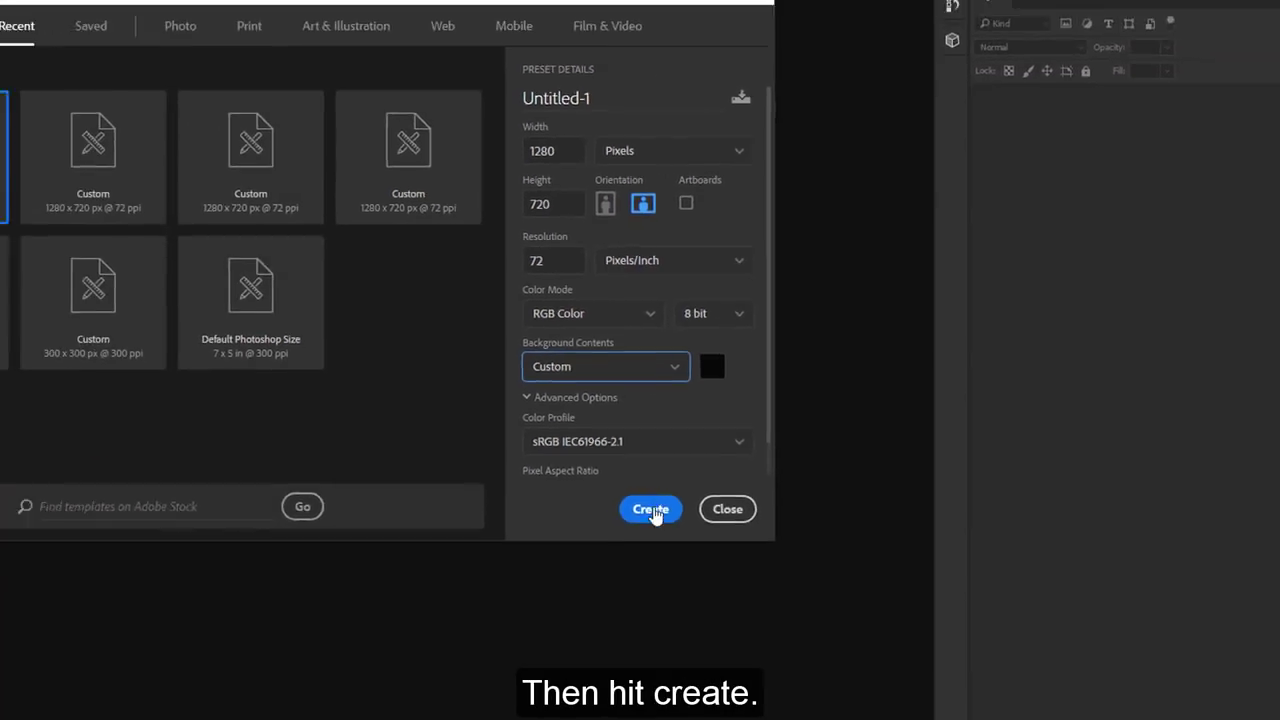
pyautogui.click(500, 585)
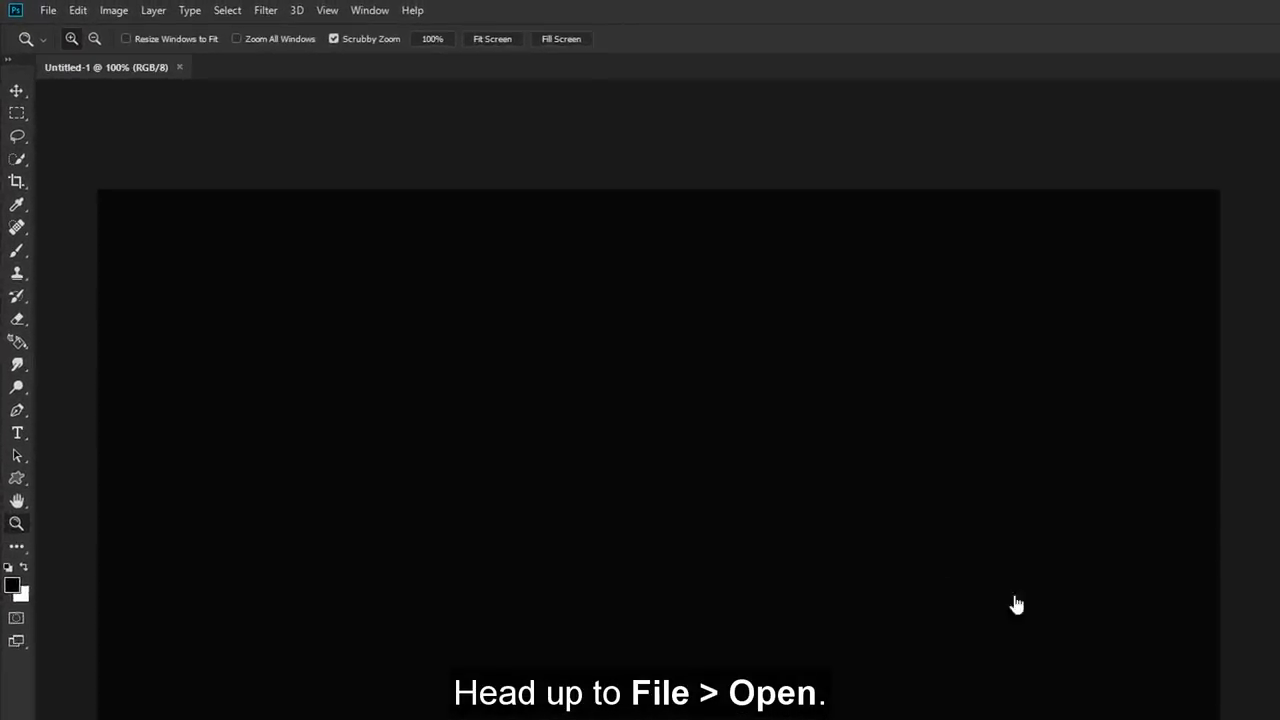
# - Open the abstract metal texture image and drag it onto the black Untitled-1 canvas
pyautogui.click(30, 9)
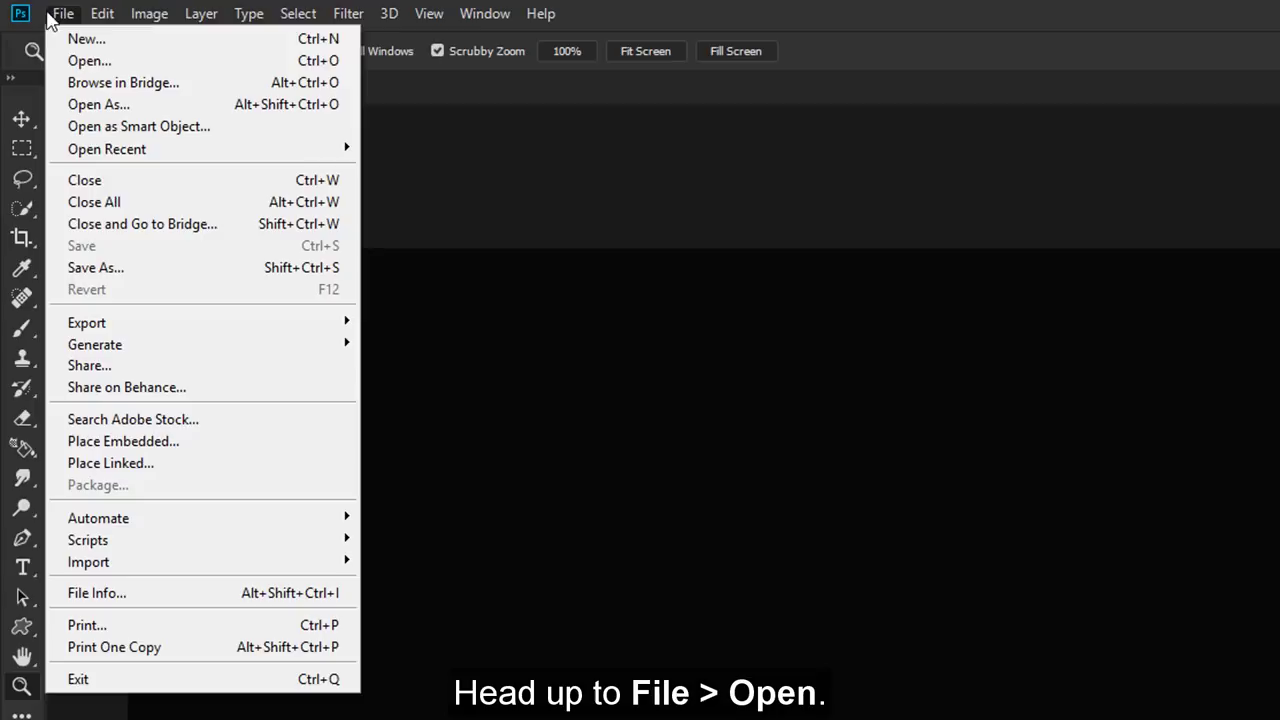
pyautogui.click(100, 60)
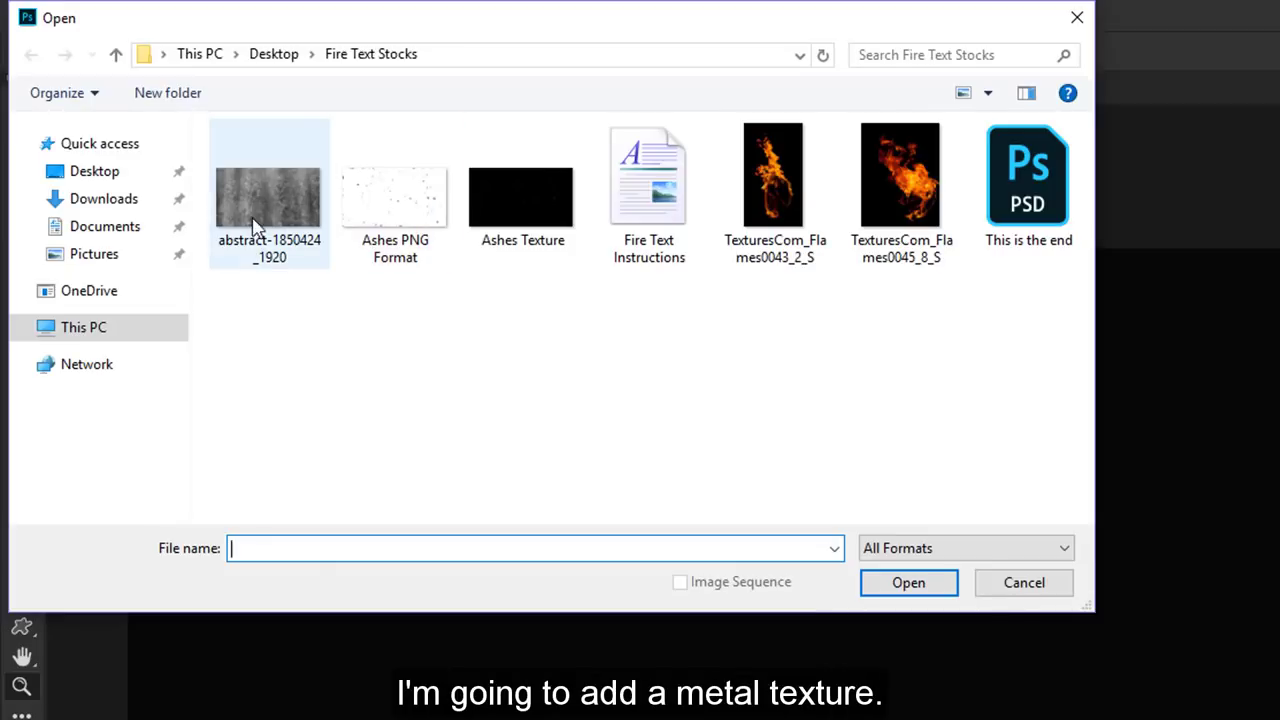
pyautogui.doubleClick(258, 222)
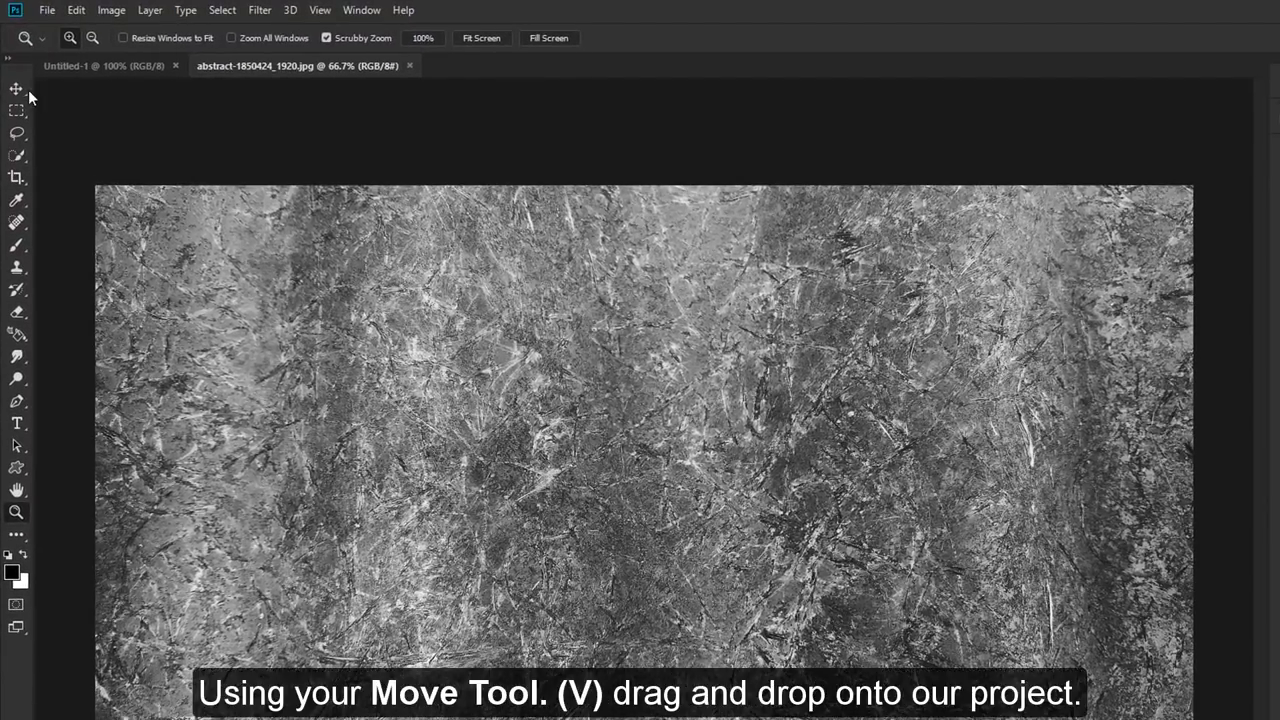
pyautogui.click(22, 92)
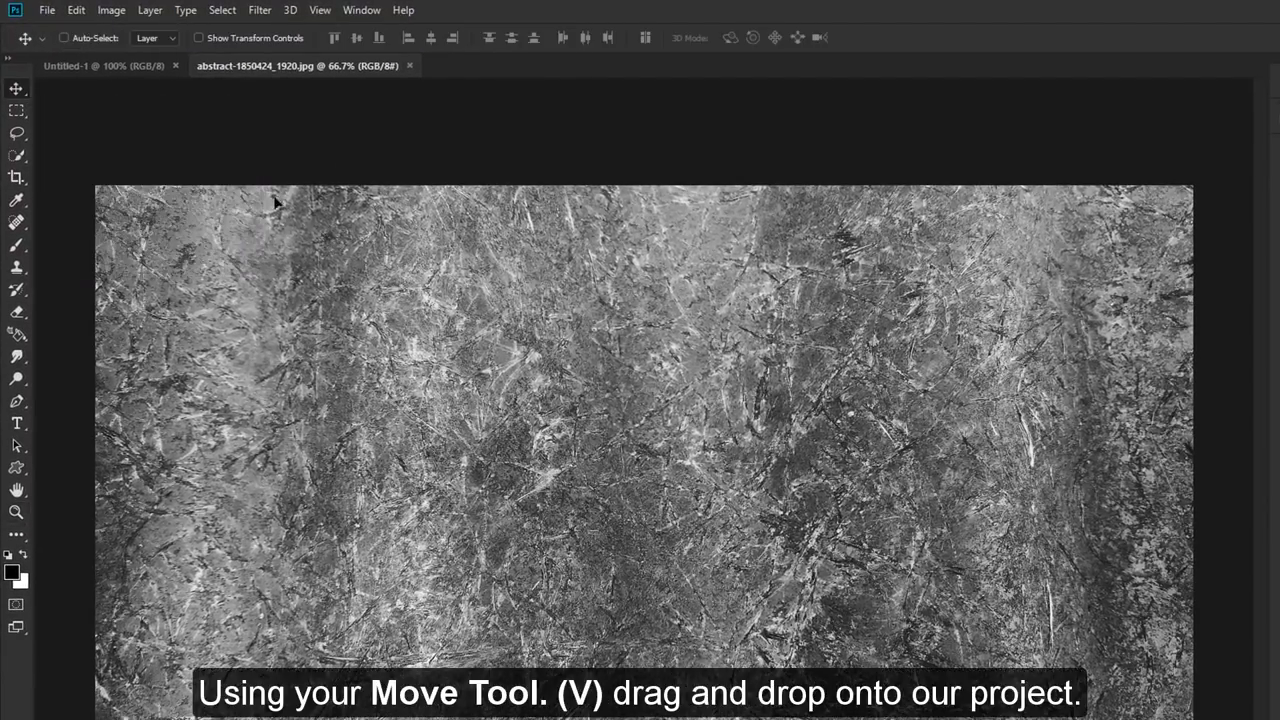
pyautogui.moveTo(274, 200)
pyautogui.mouseDown()
pyautogui.moveTo(151, 83)
pyautogui.moveTo(410, 298)
pyautogui.mouseUp()
pyautogui.moveTo(494, 365); pyautogui.dragTo(494, 365)
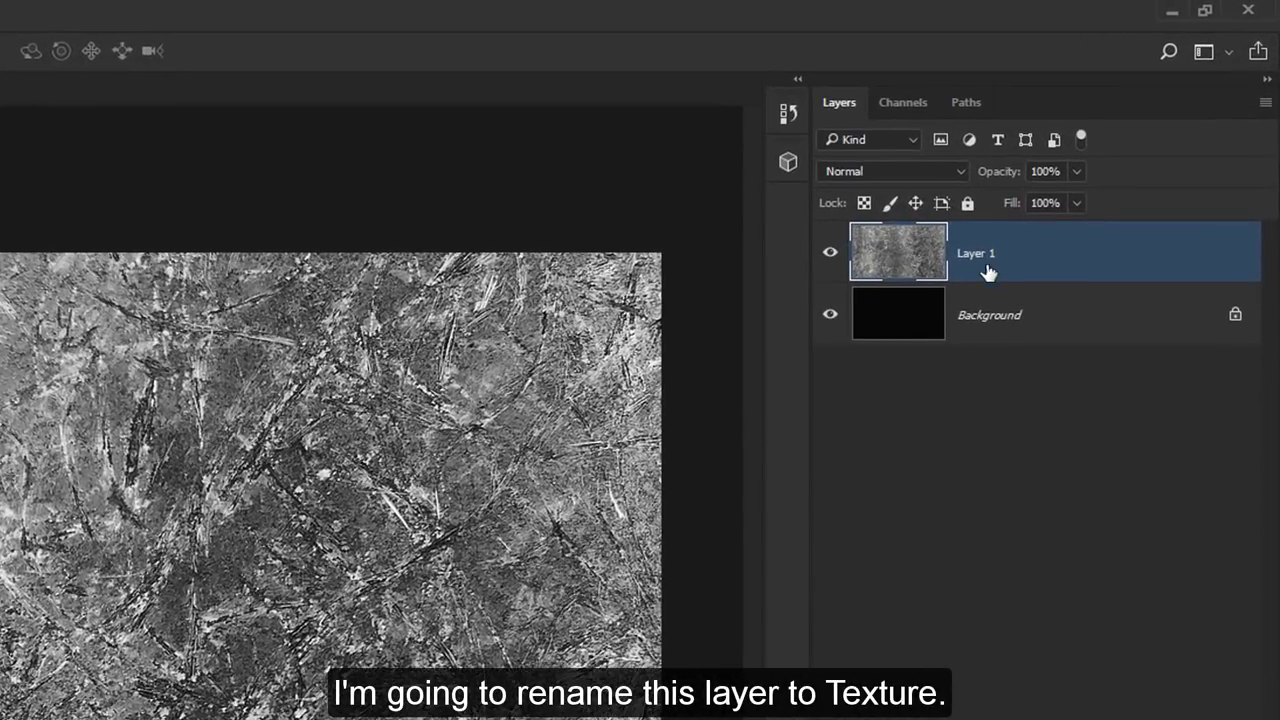
# - Rename the layer Texture and set it to Overlay at 80% opacity
pyautogui.doubleClick(976, 254)
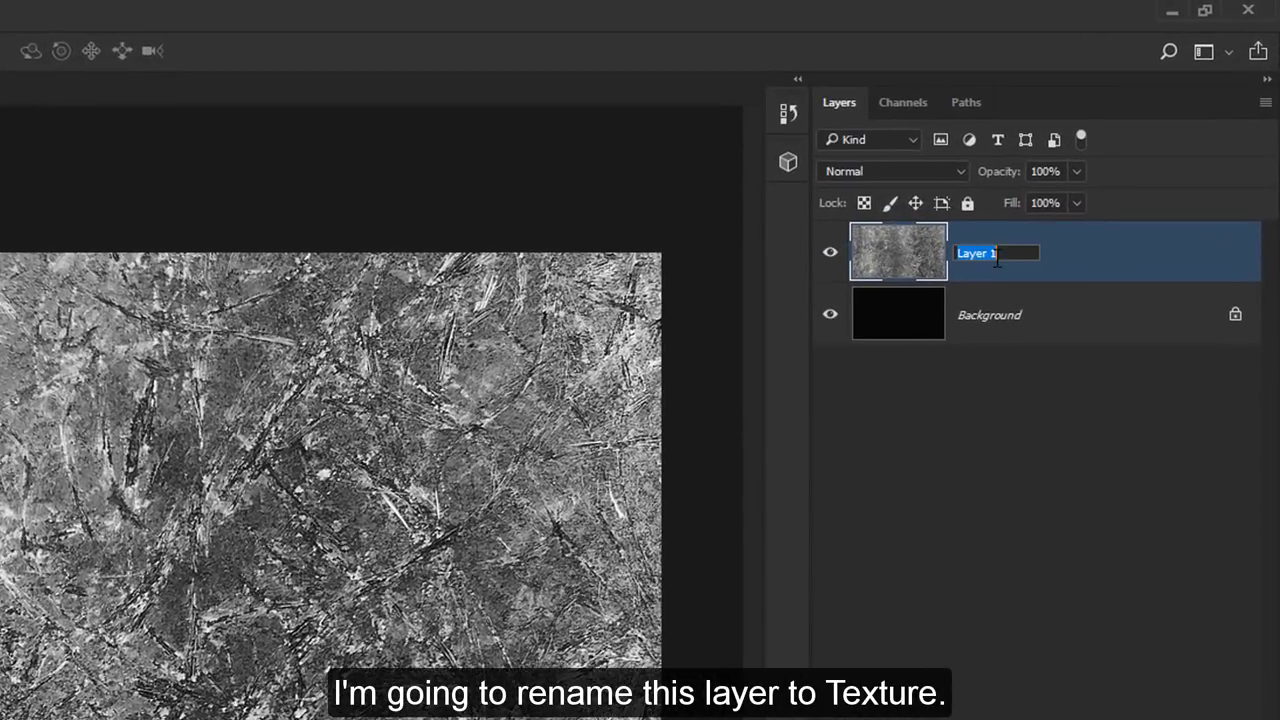
pyautogui.write('Texture')
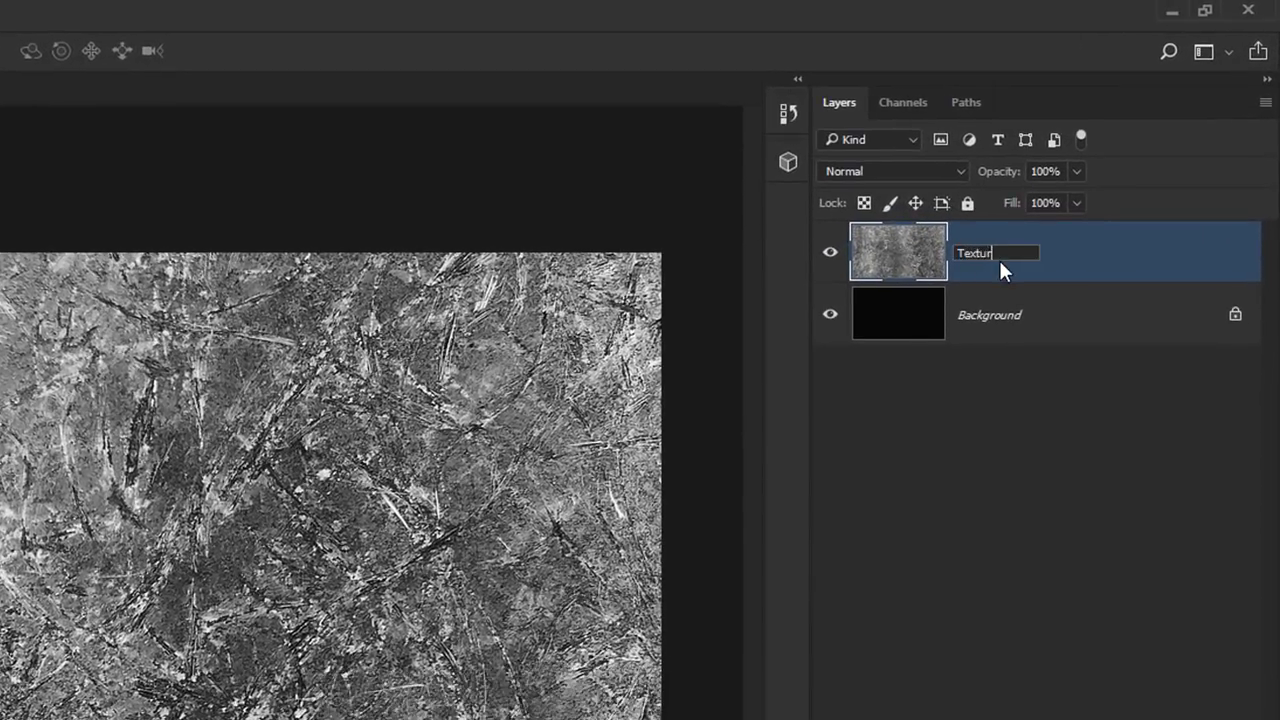
pyautogui.press('Return')
pyautogui.click(920, 171)
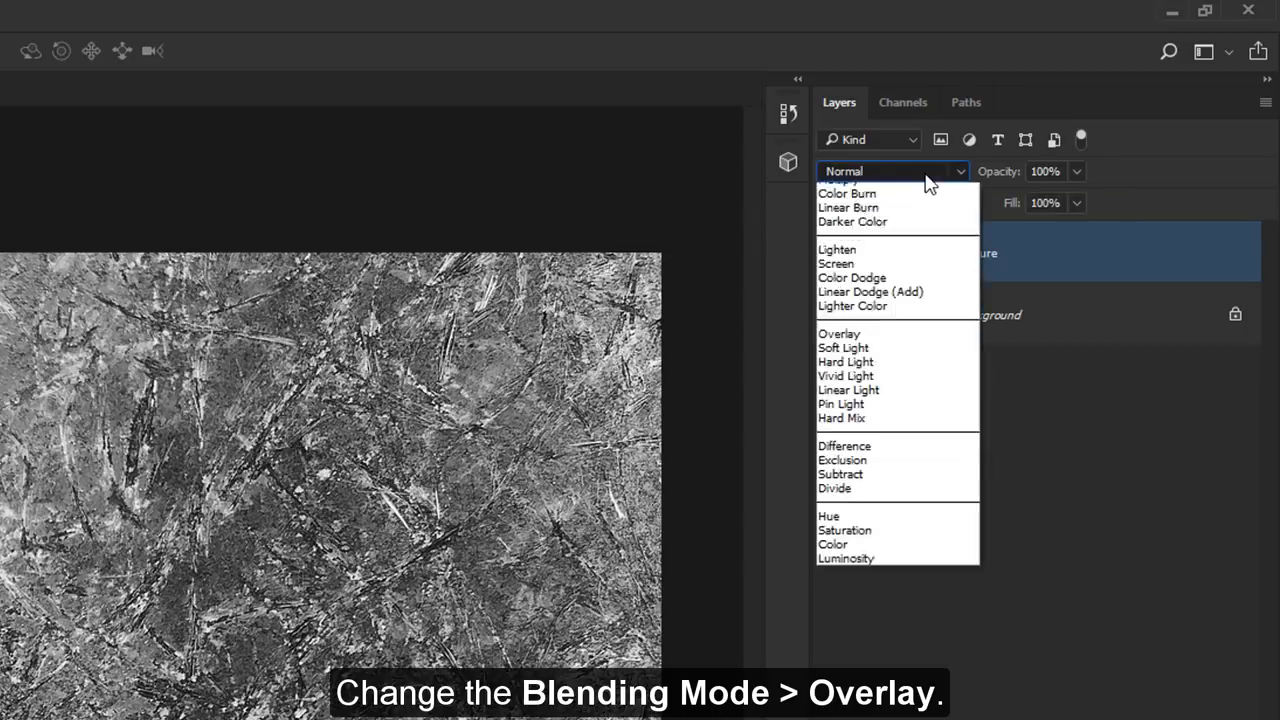
pyautogui.click(916, 410)
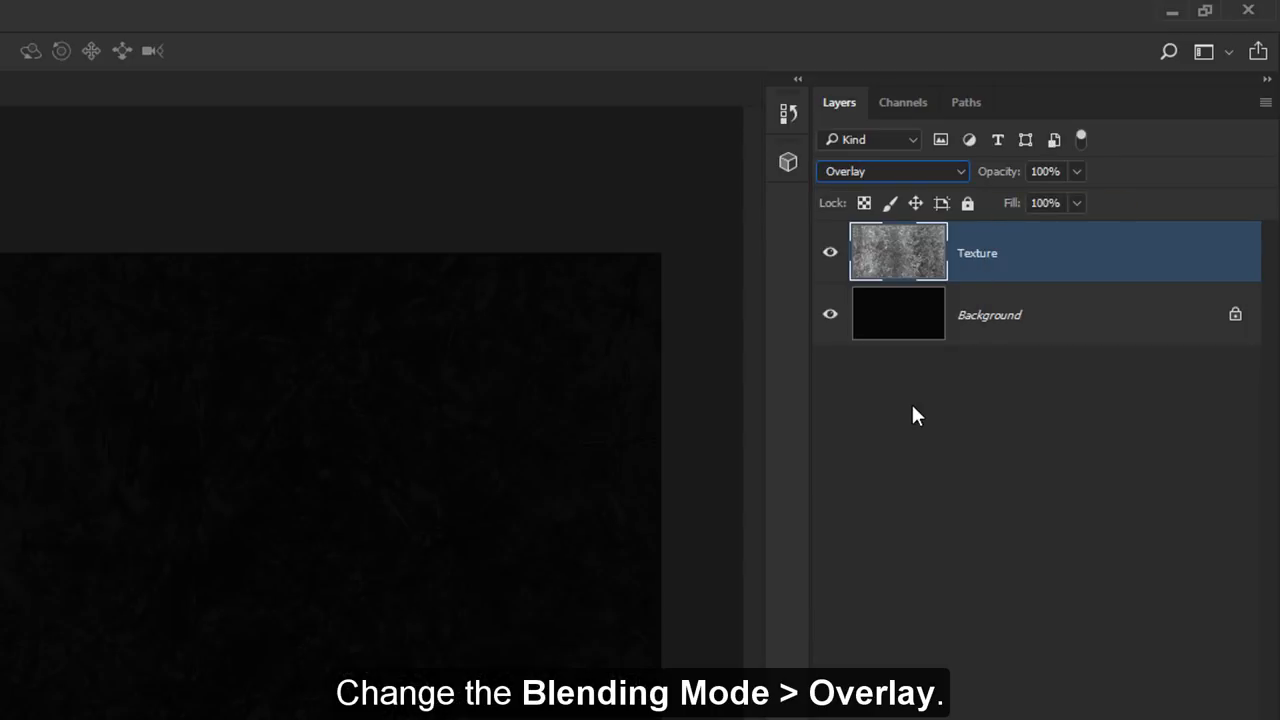
pyautogui.click(1048, 173)
pyautogui.write('0')
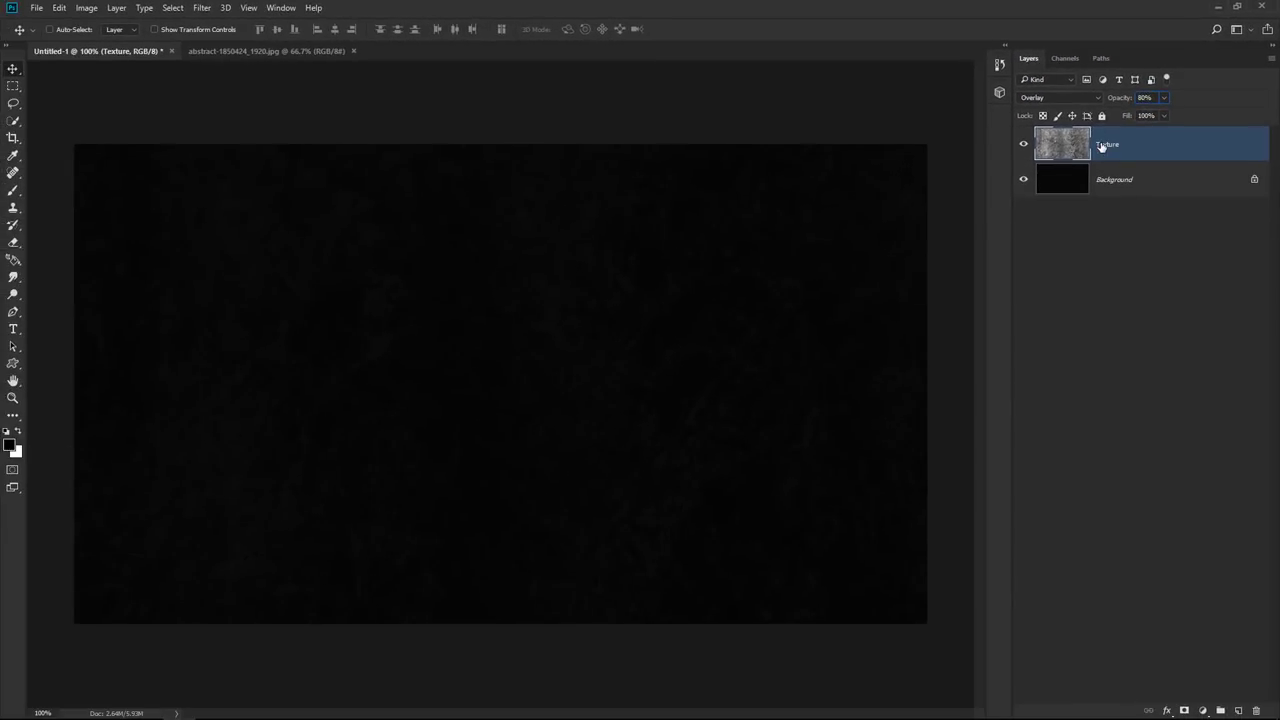
pyautogui.write('t')
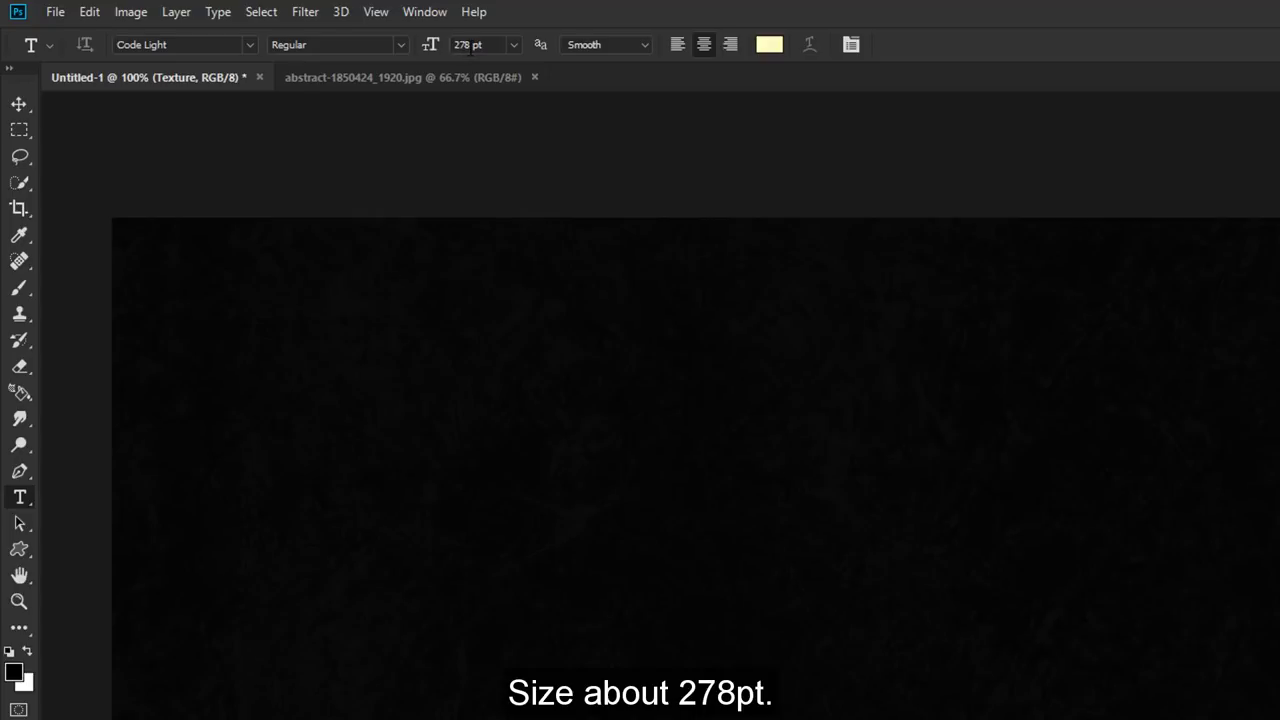
# - Type FLAMES in white (#ffffff) Code Light 278 pt and centre it on the canvas
pyautogui.click(768, 45)
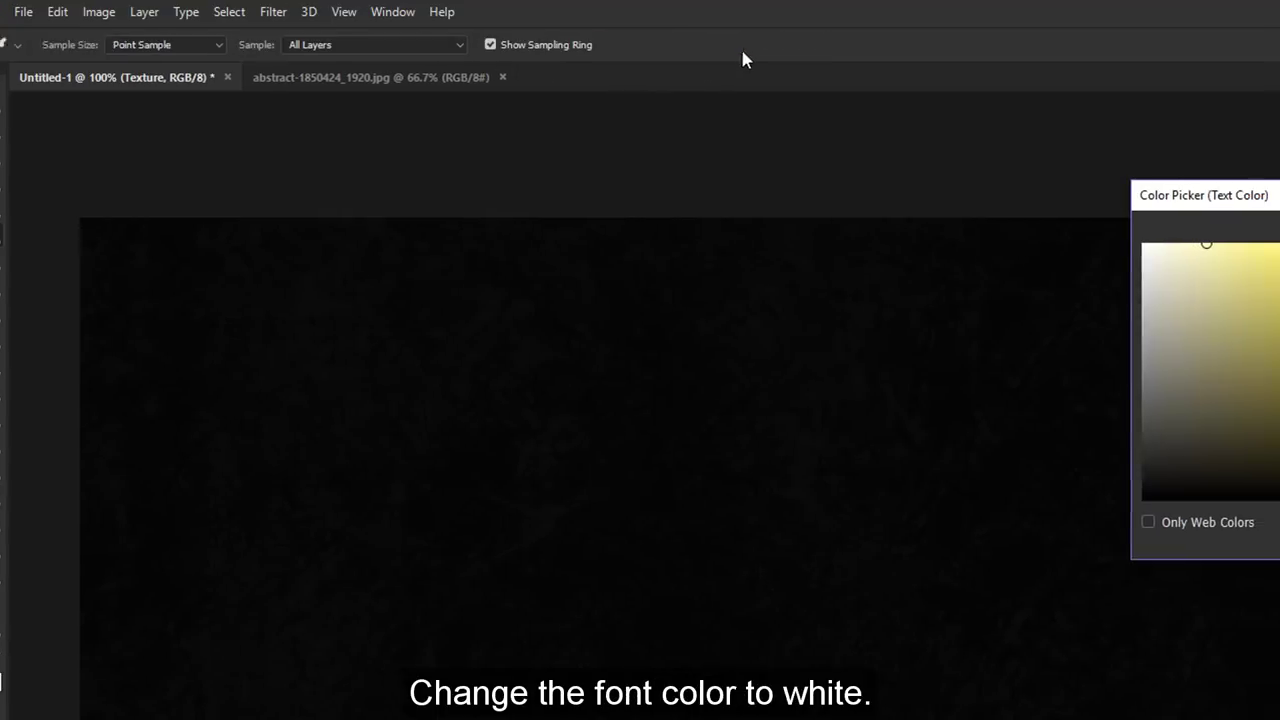
pyautogui.write('ffffff')
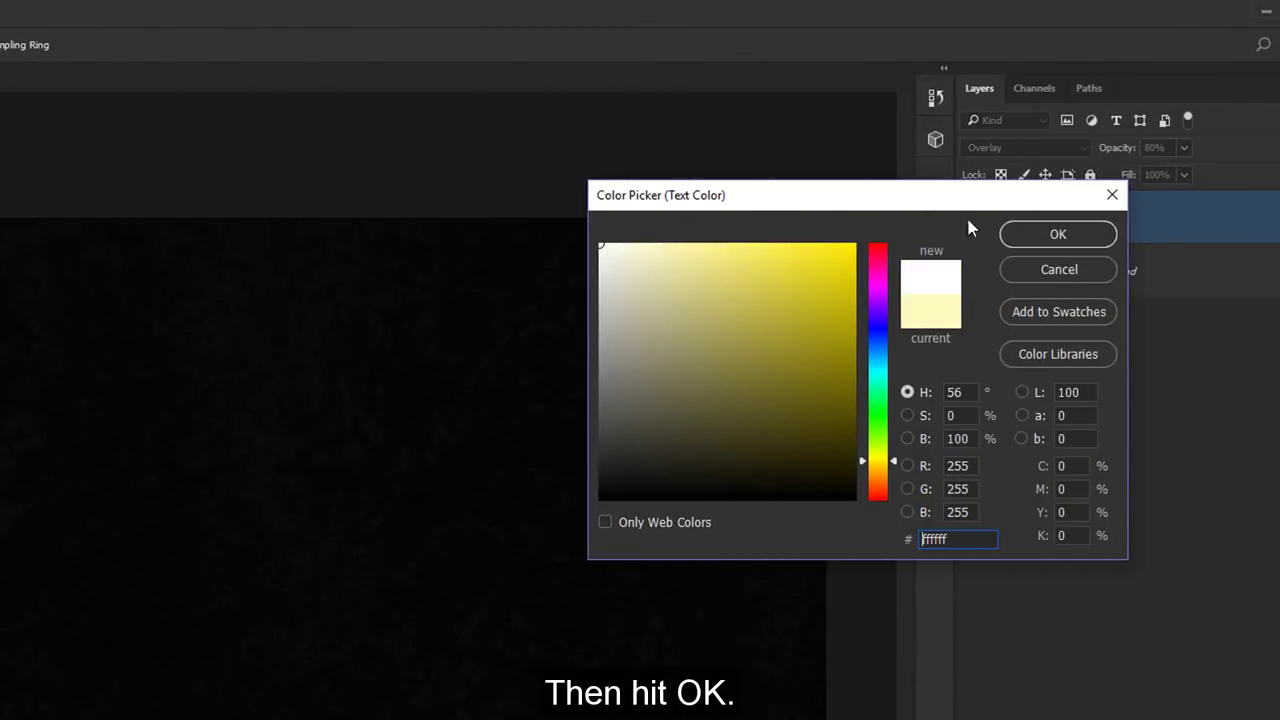
pyautogui.click(1045, 232)
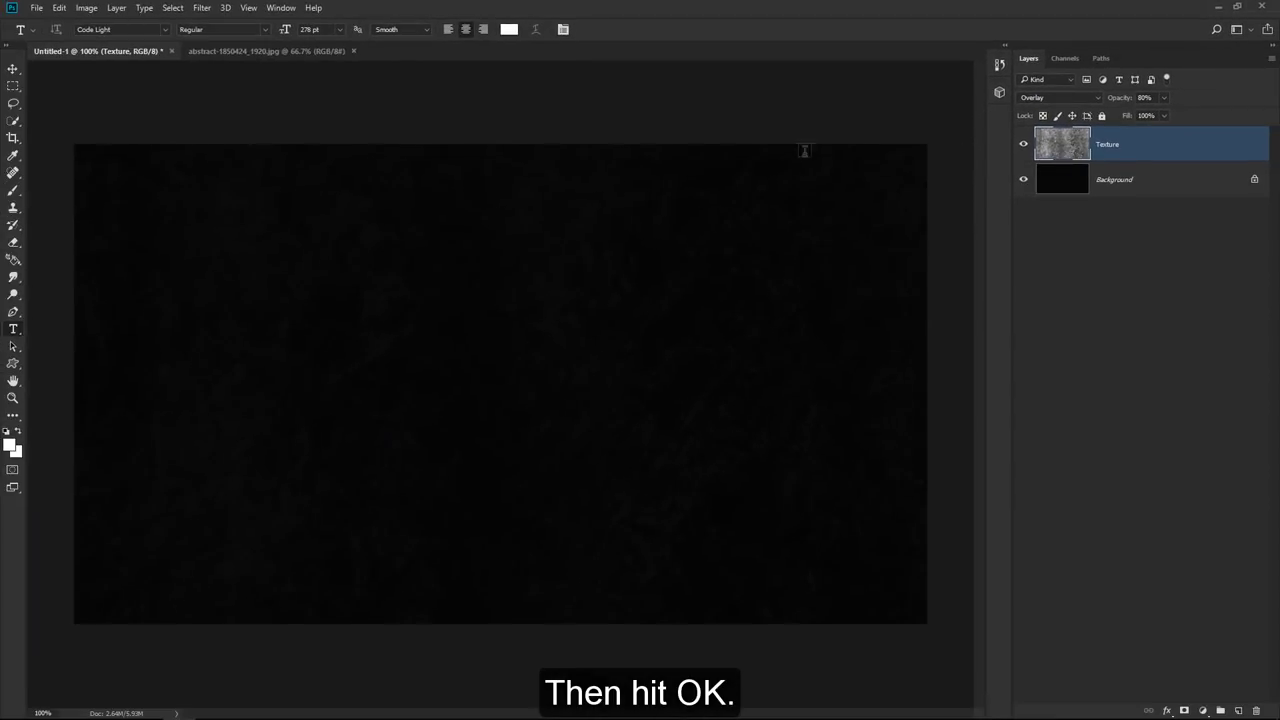
pyautogui.click(465, 427)
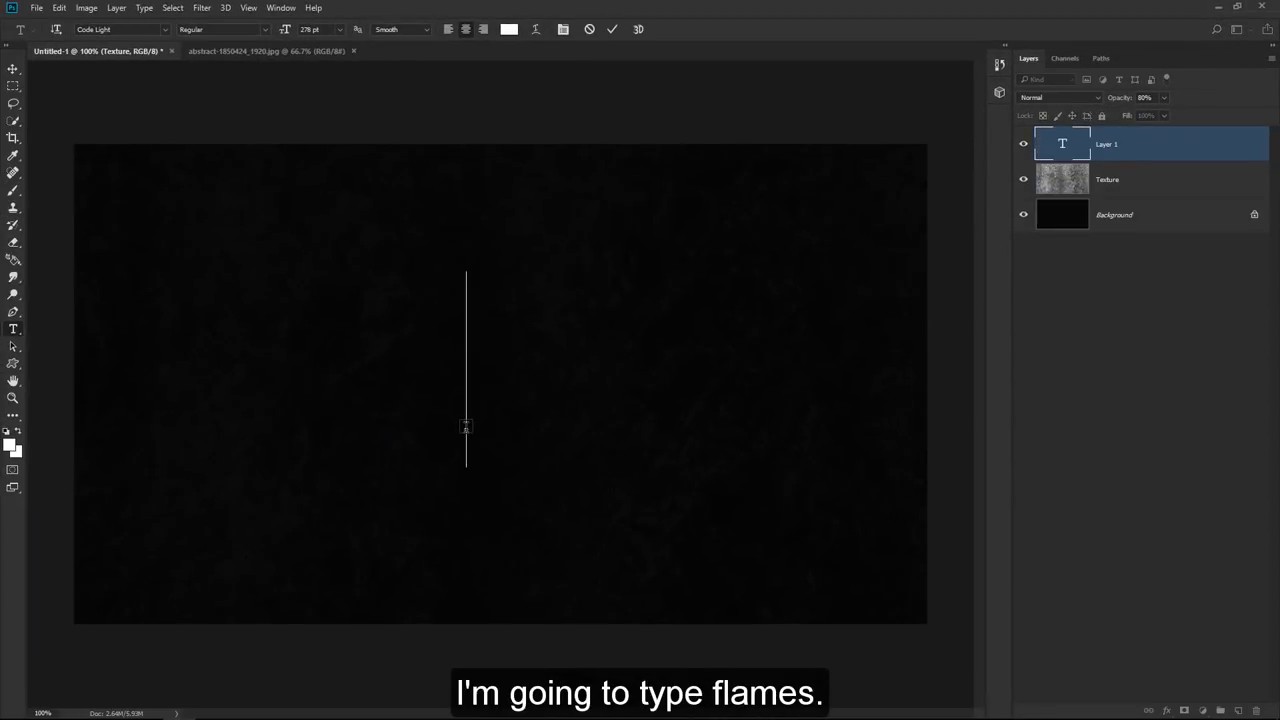
pyautogui.write('FL')
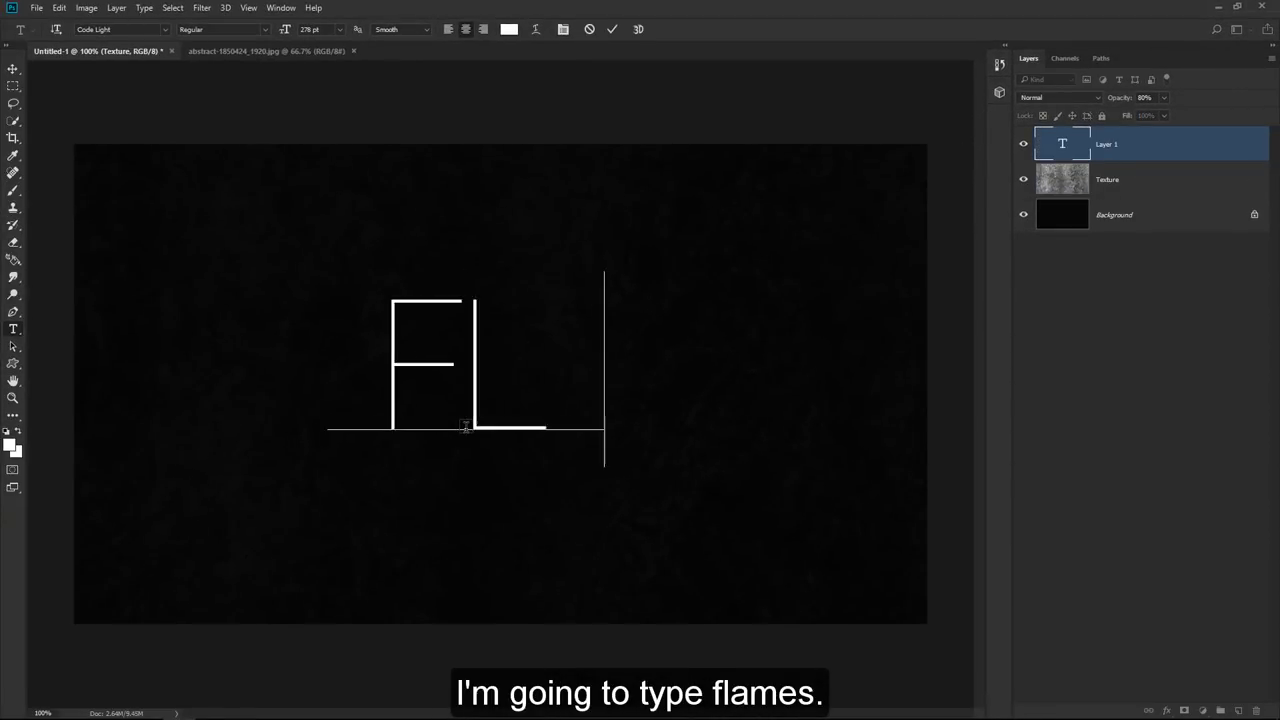
pyautogui.write('AMES')
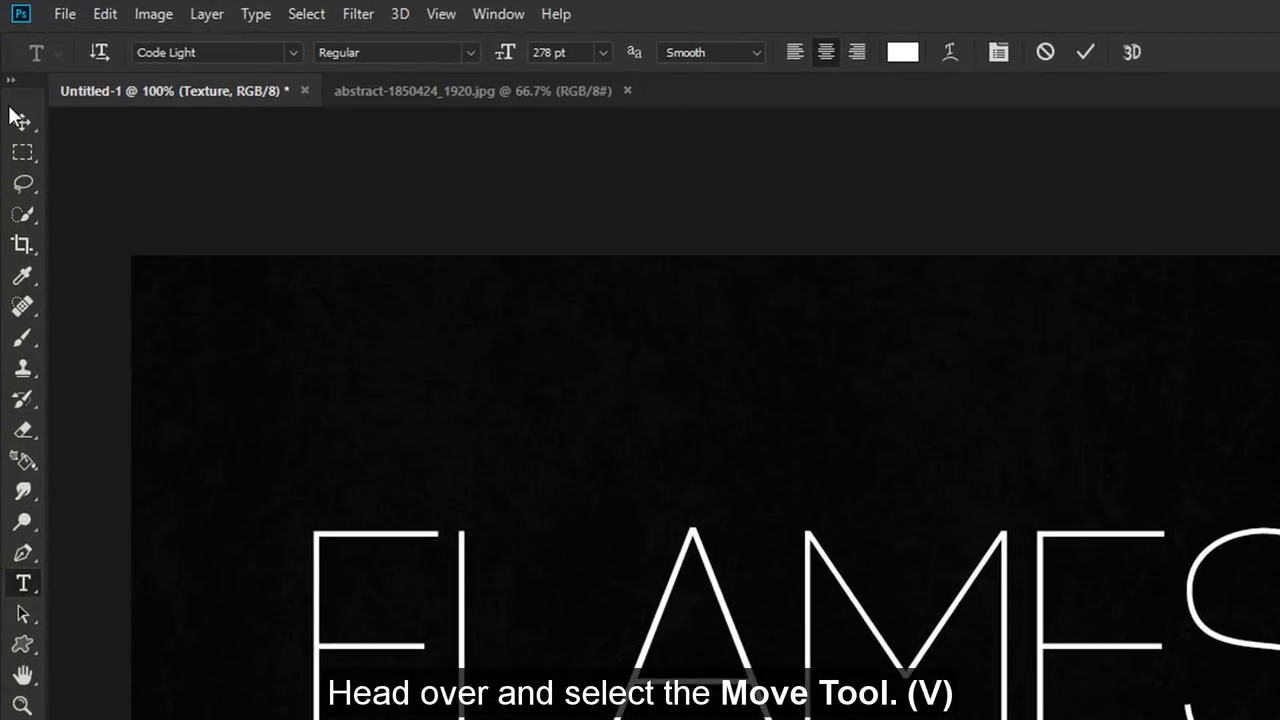
pyautogui.click(18, 117)
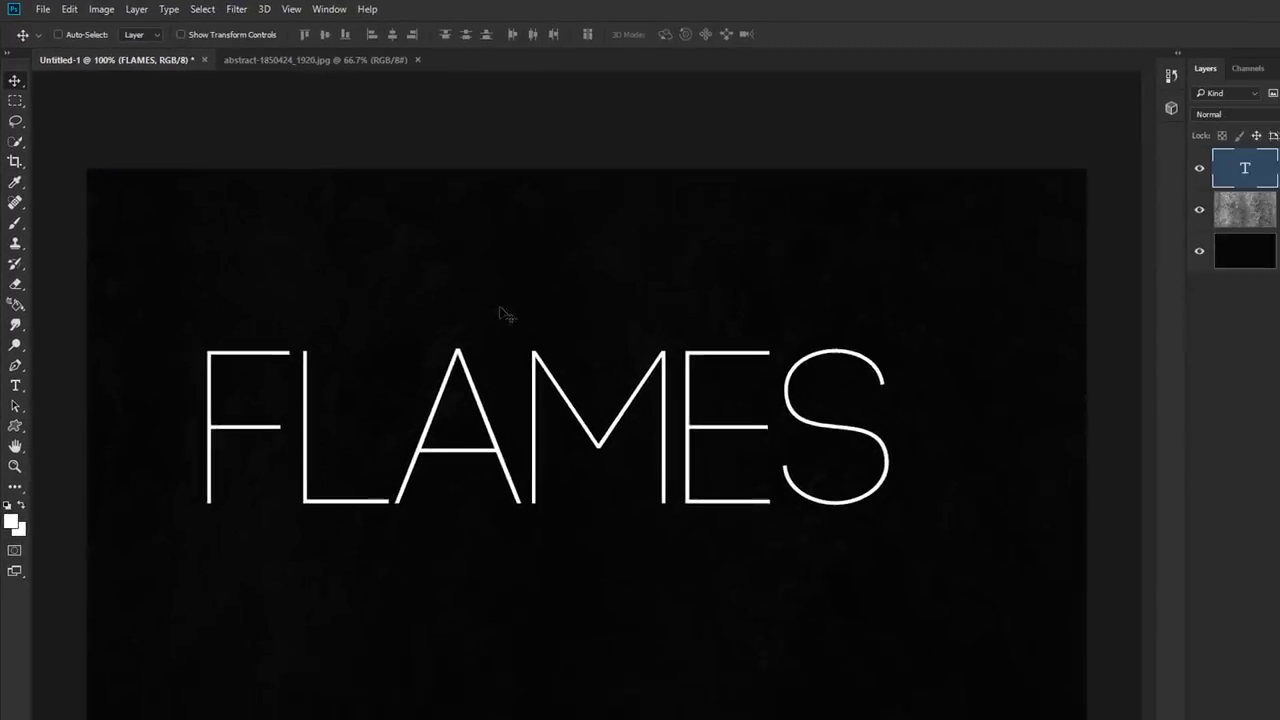
pyautogui.moveTo(496, 372); pyautogui.dragTo(548, 392)
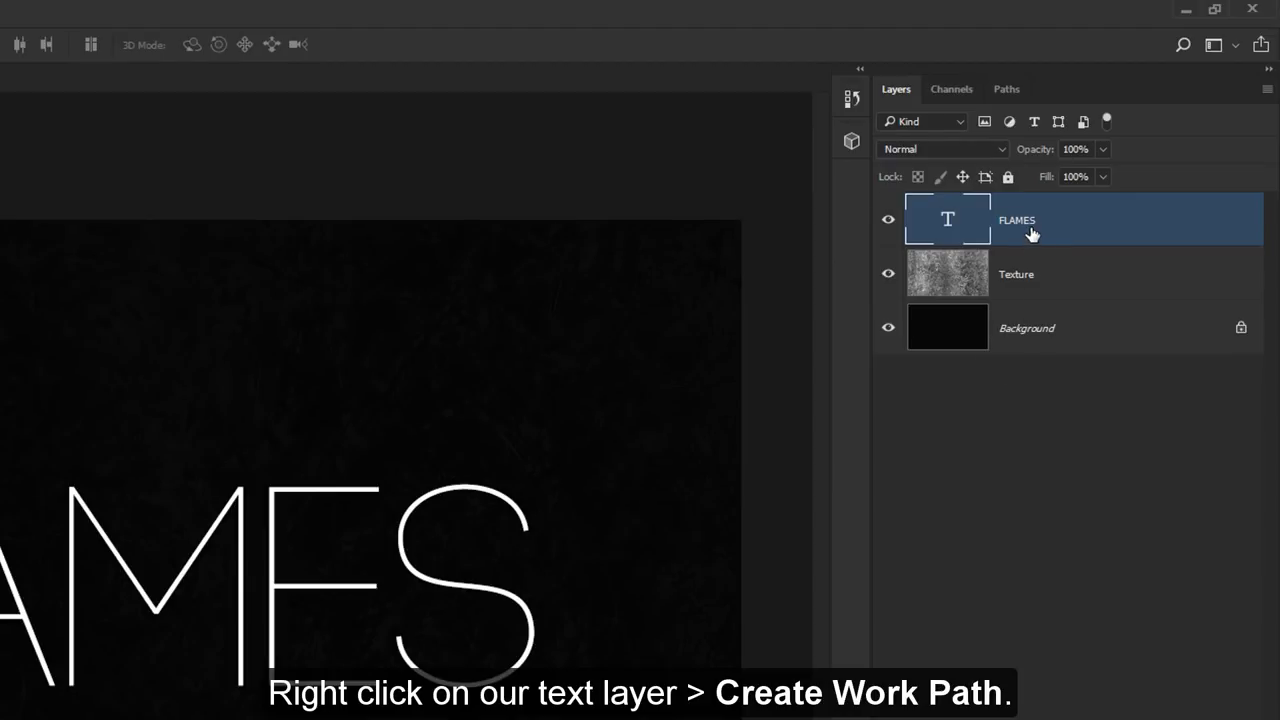
# - Create a work path from the FLAMES text and add a new empty layer
pyautogui.rightClick(1031, 233)
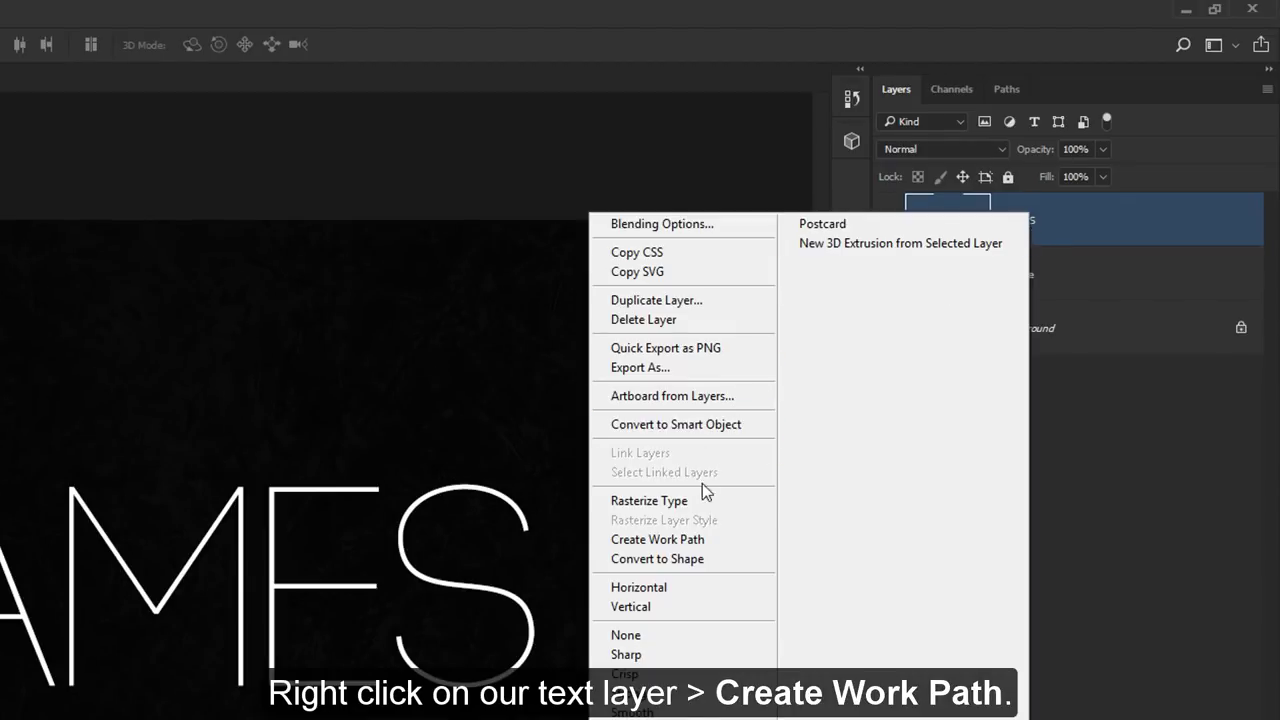
pyautogui.click(694, 545)
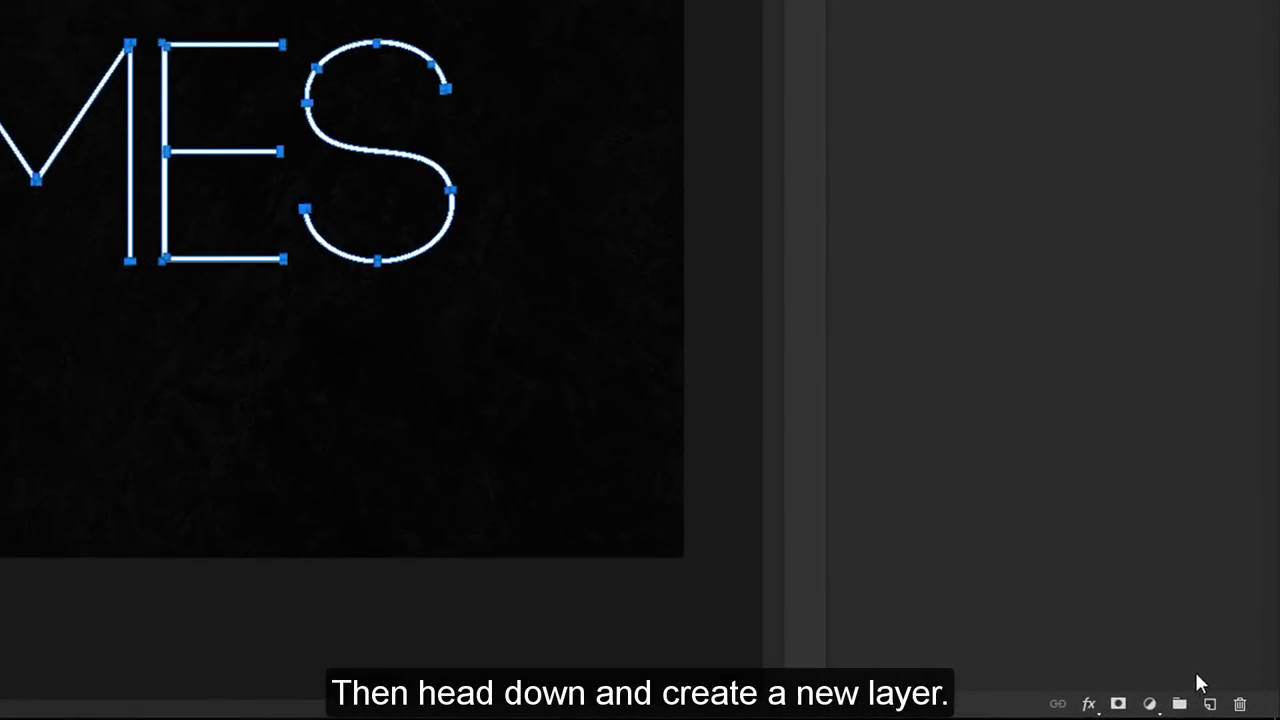
pyautogui.click(1211, 705)
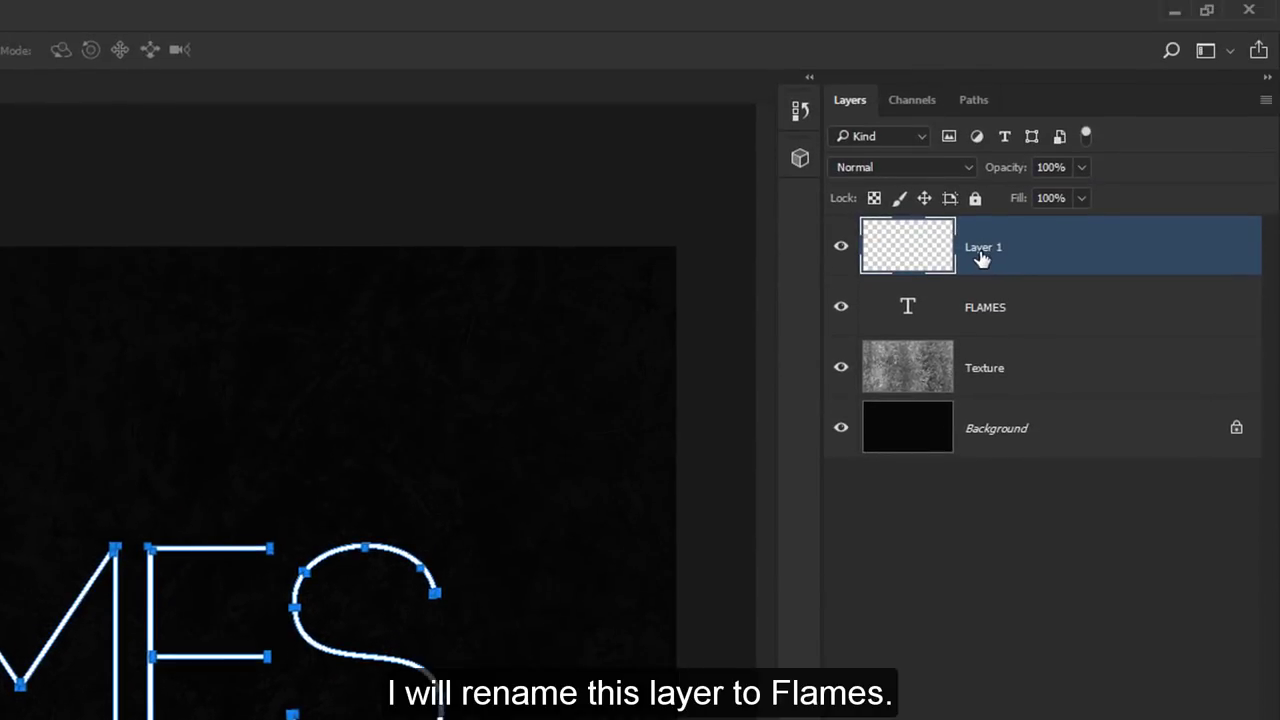
# - Name the new layer FLAMES and hide the FLAMES text layer
pyautogui.doubleClick(982, 250)
pyautogui.write('F')
pyautogui.press('BackSpace')
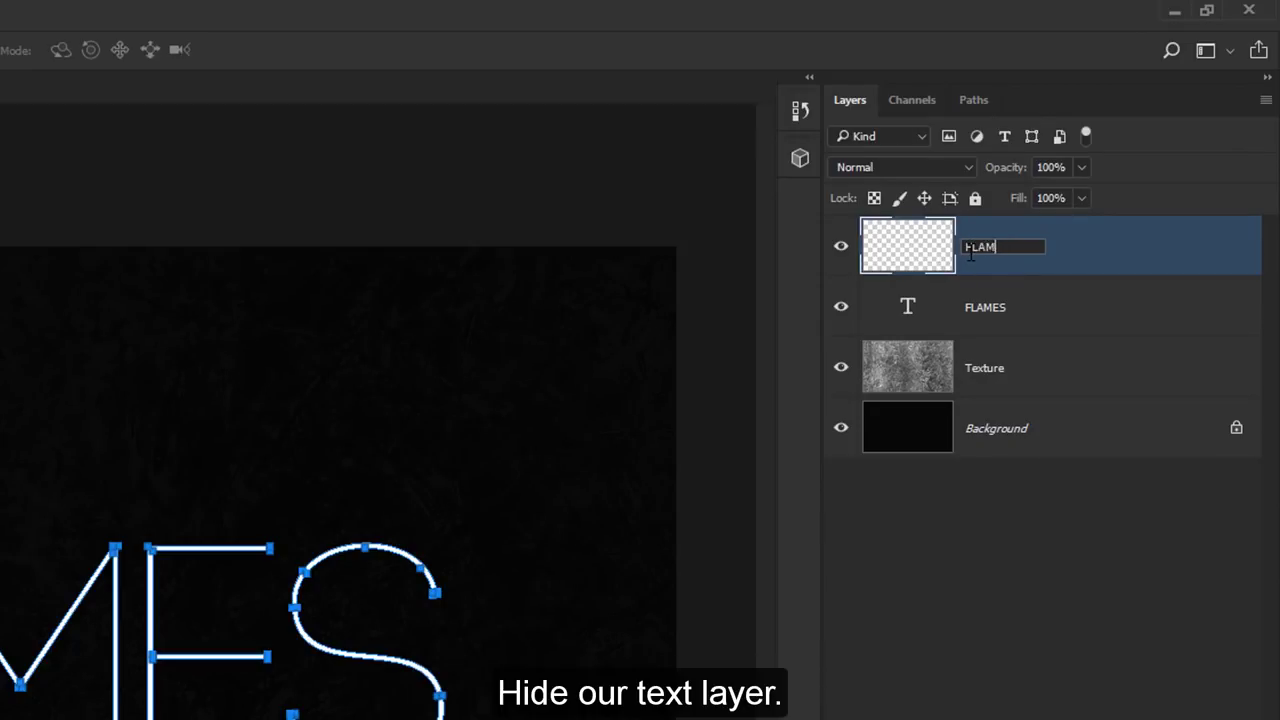
pyautogui.press('Return')
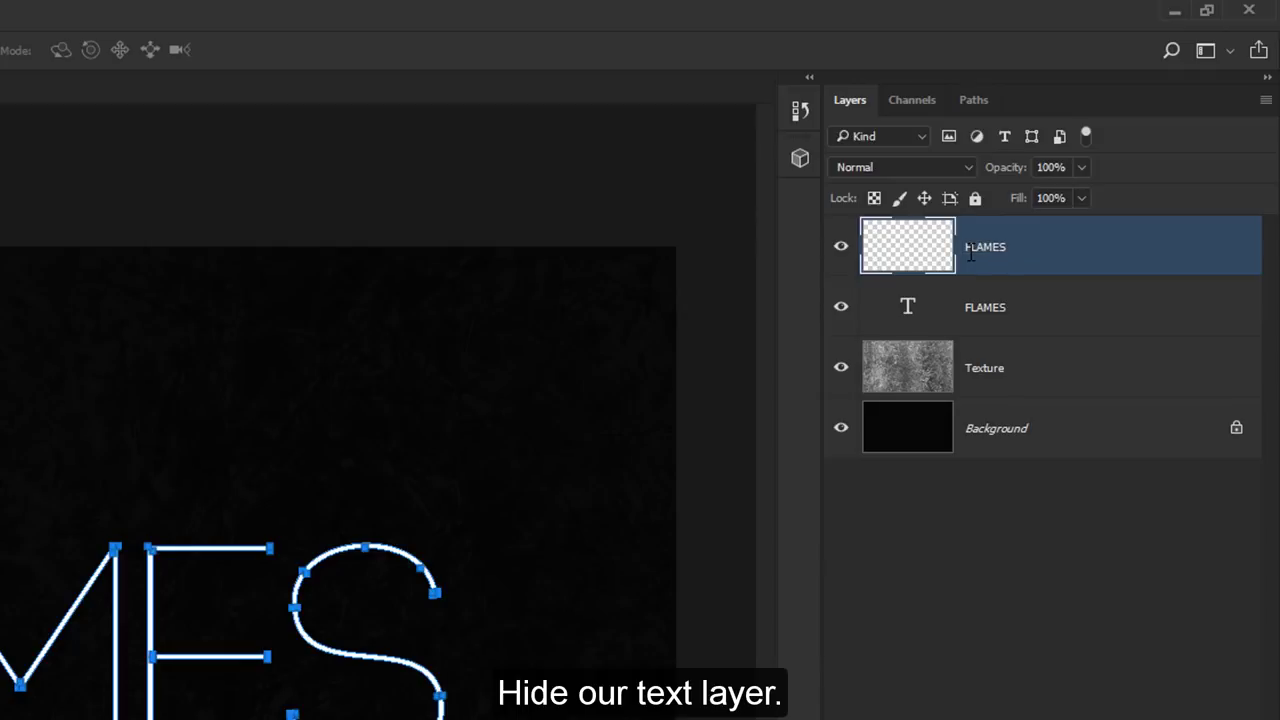
pyautogui.click(841, 307)
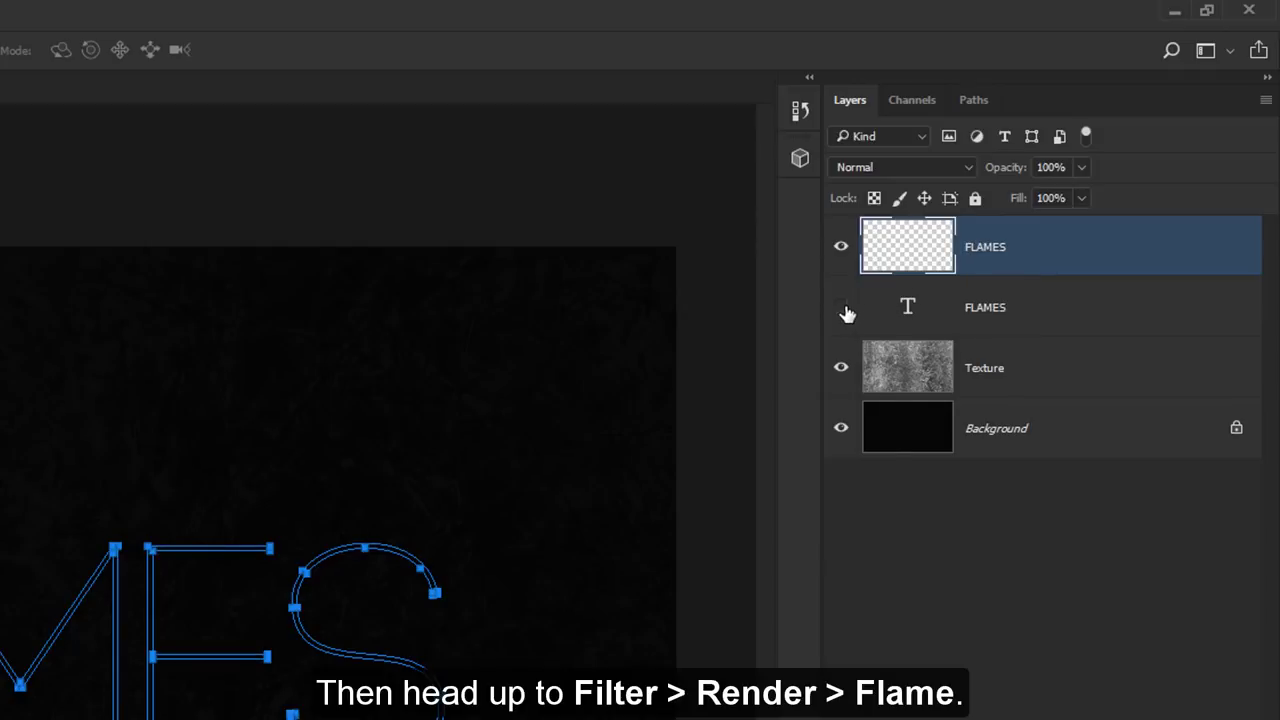
# - Launch the Flame render filter on the path and dismiss the path-length warning
pyautogui.click(350, 16)
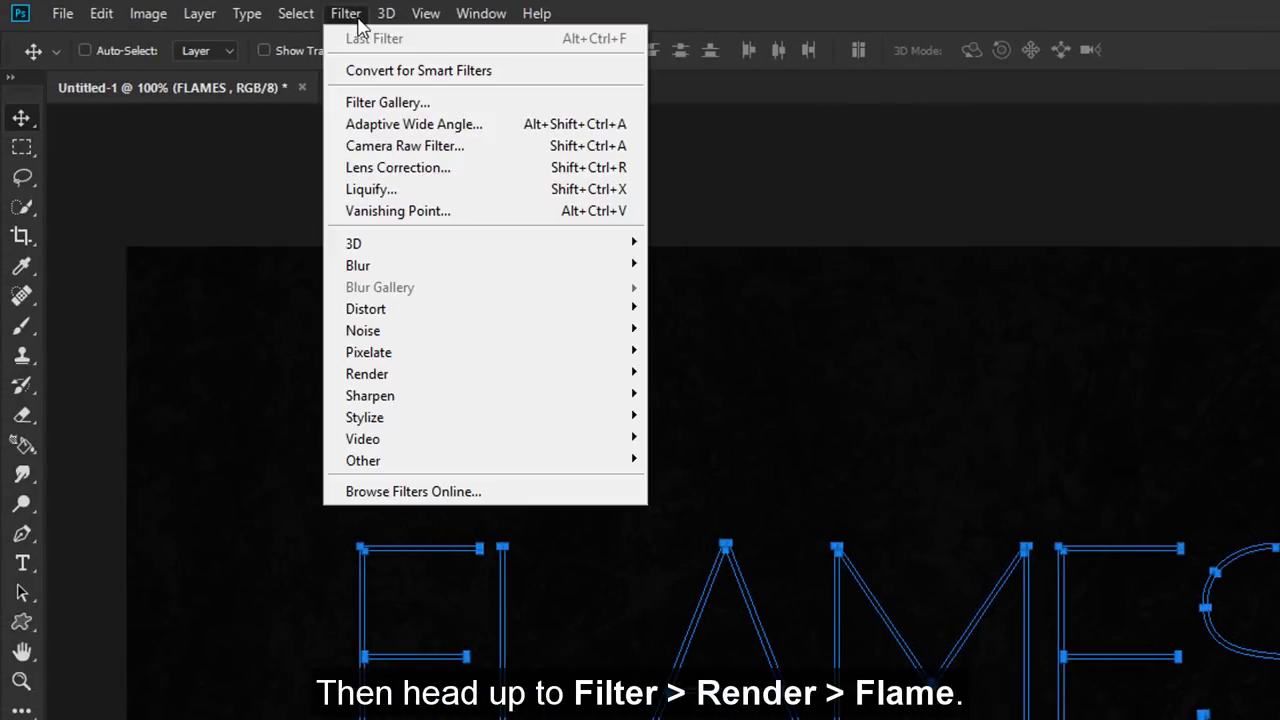
pyautogui.moveTo(367, 374)
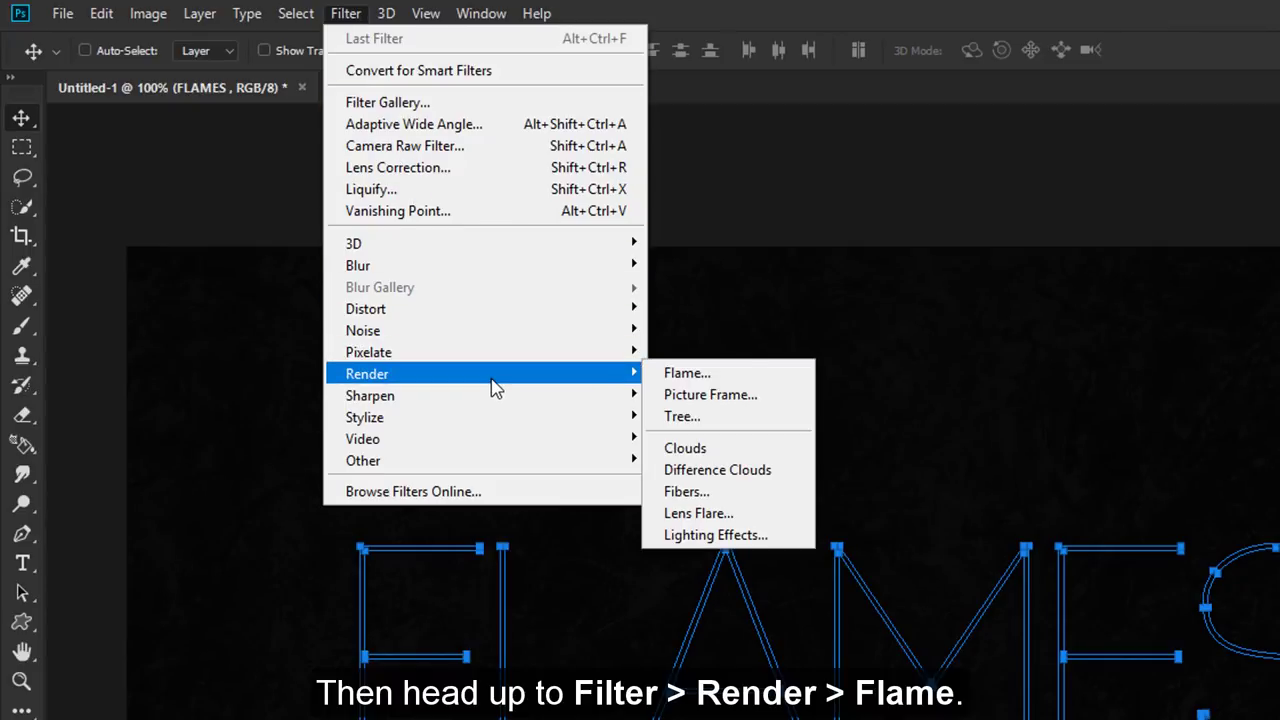
pyautogui.click(757, 372)
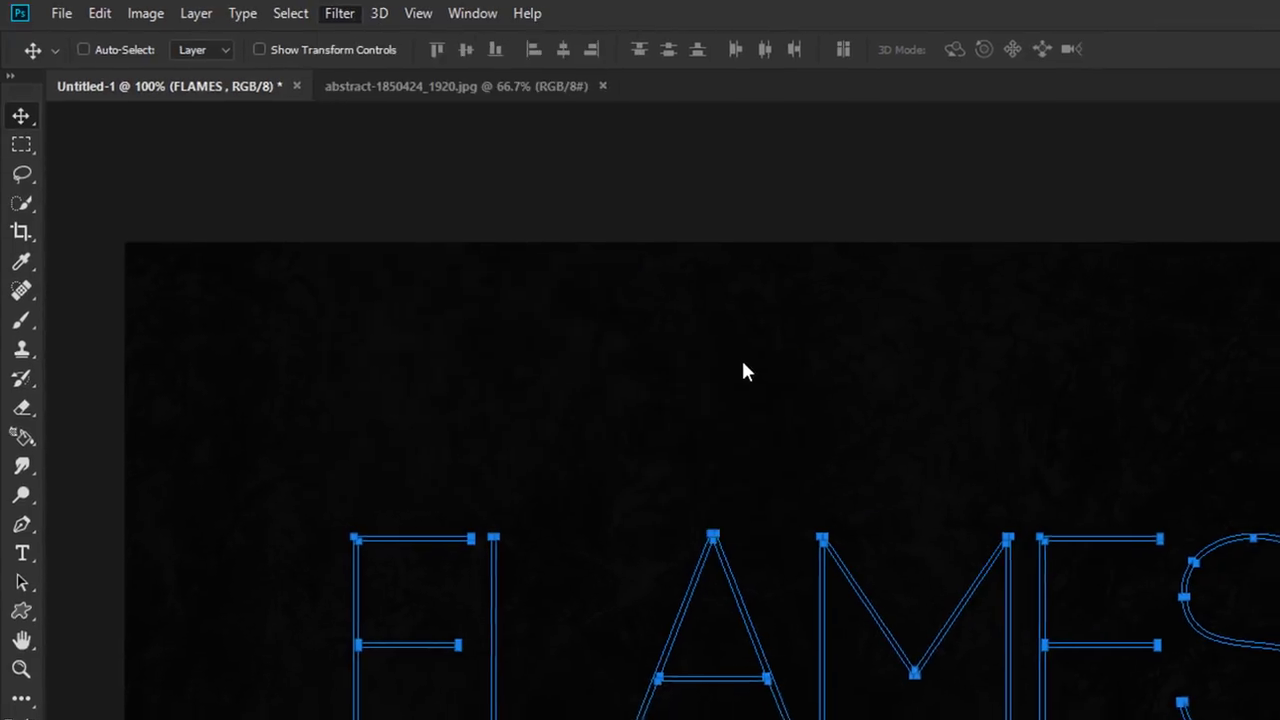
pyautogui.moveTo(1075, 341); pyautogui.dragTo(1090, 266)
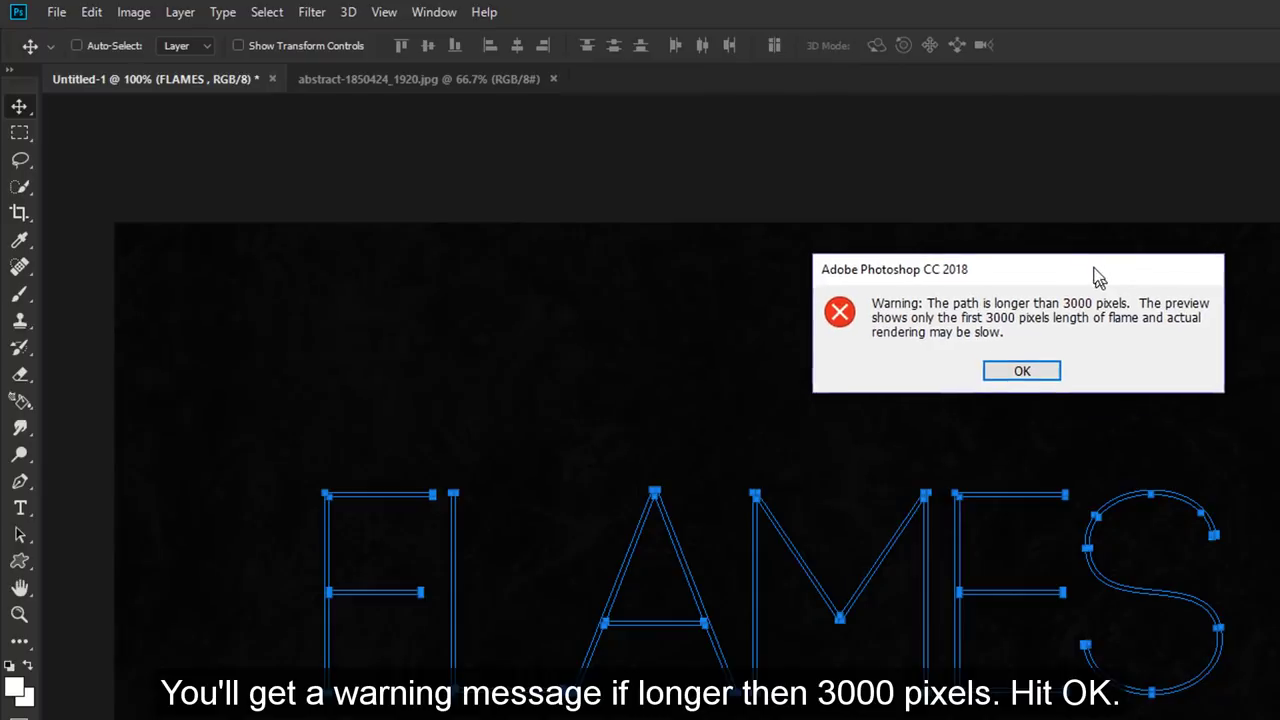
pyautogui.click(1017, 365)
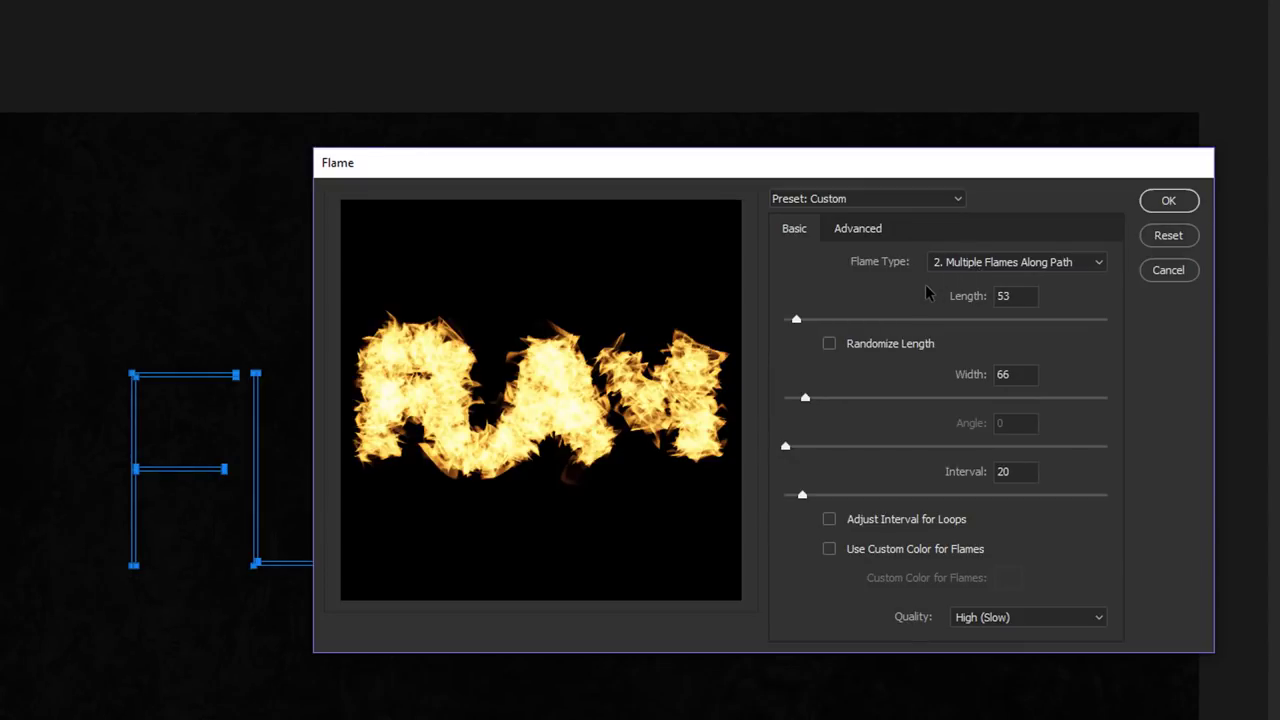
# - Set flame Length 60, Width 20, Interval 28 and Quality High (Slow)
pyautogui.click(968, 296)
pyautogui.write('60')
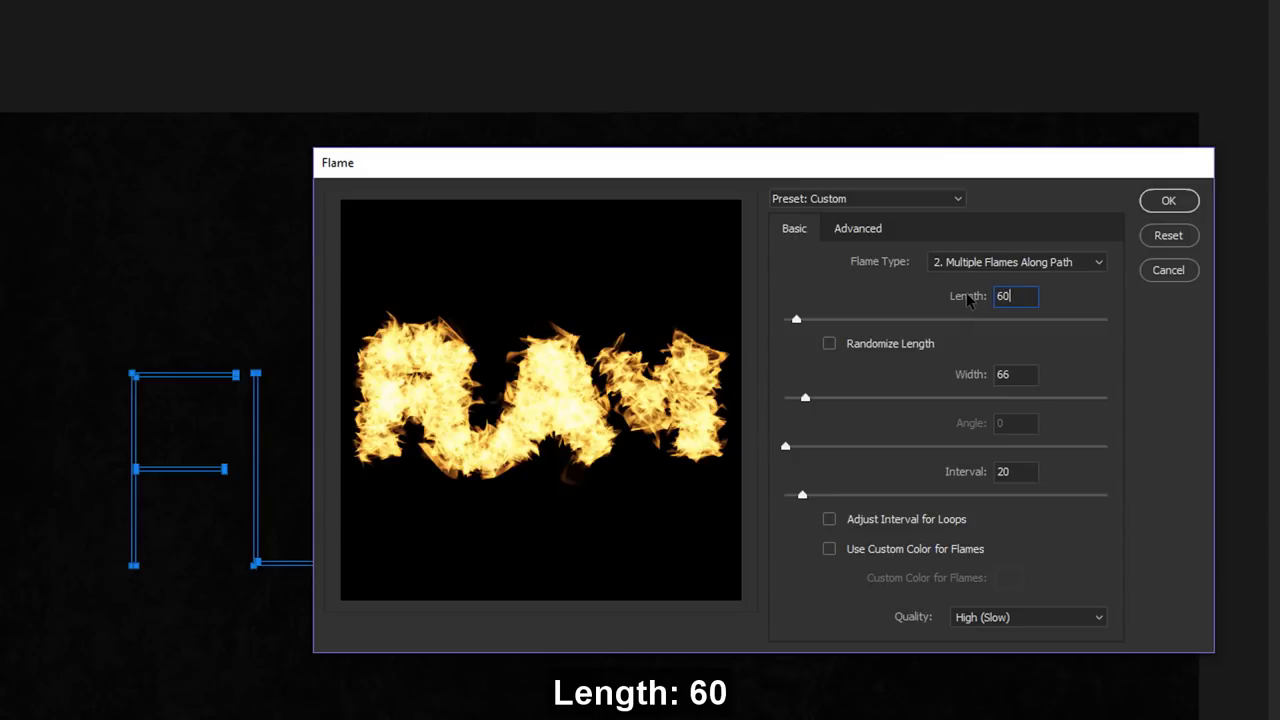
pyautogui.moveTo(986, 372); pyautogui.dragTo(975, 375)
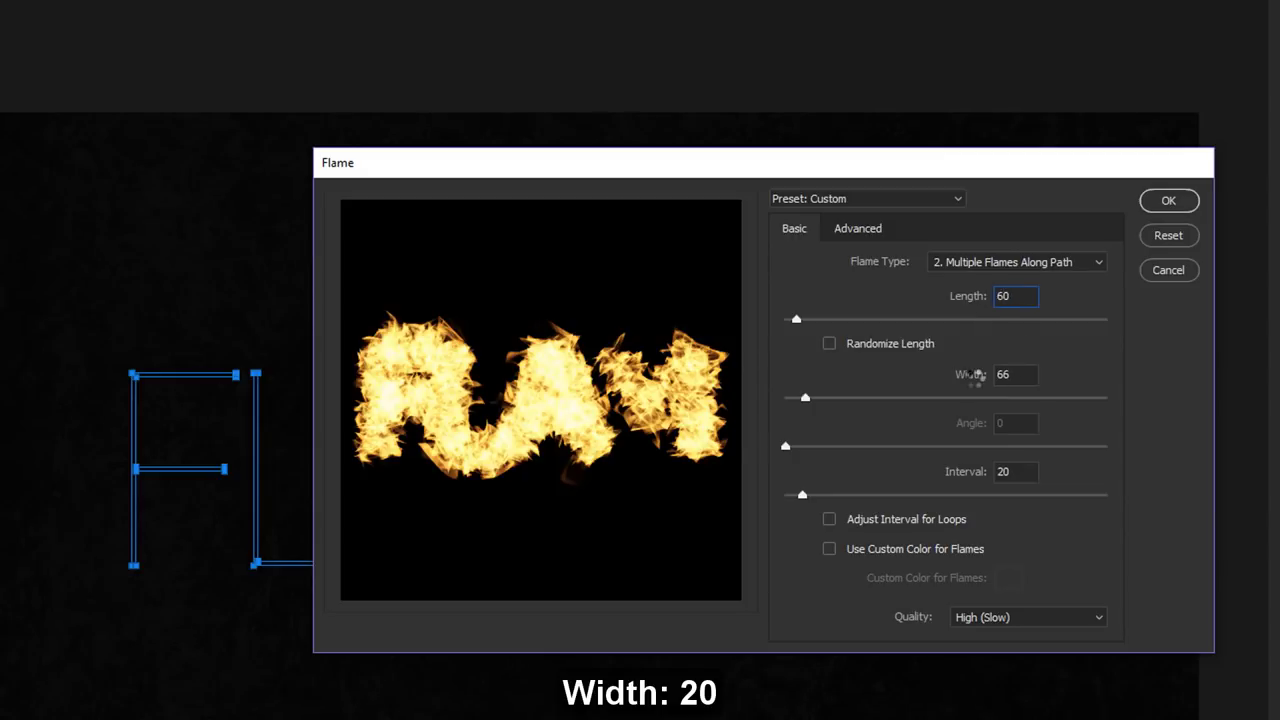
pyautogui.write('20')
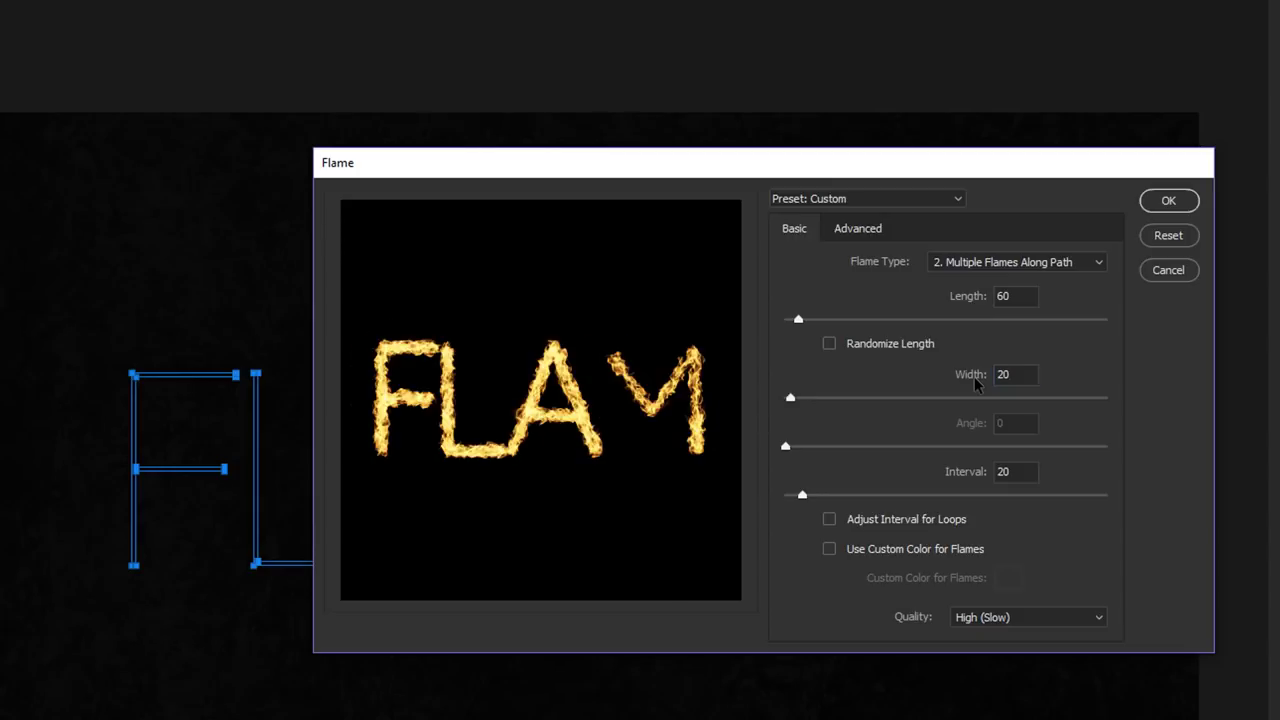
pyautogui.click(958, 478)
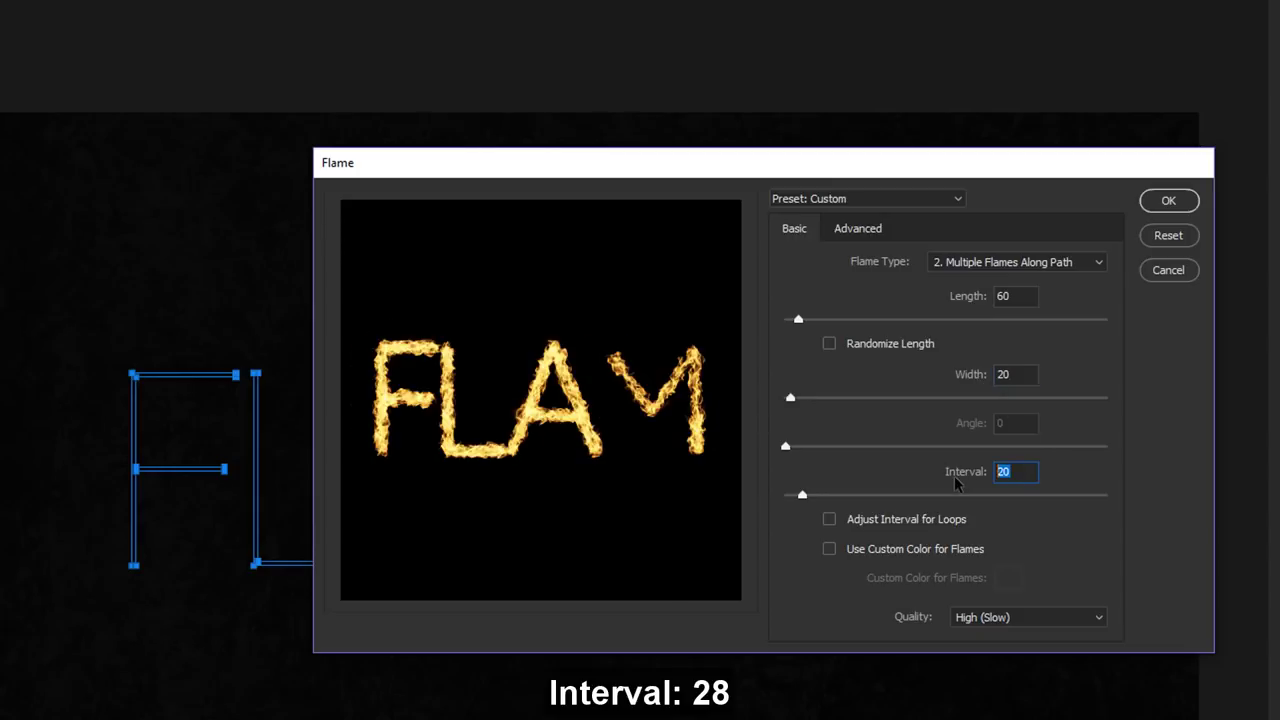
pyautogui.write('28')
pyautogui.click(1085, 619)
pyautogui.click(1085, 620)
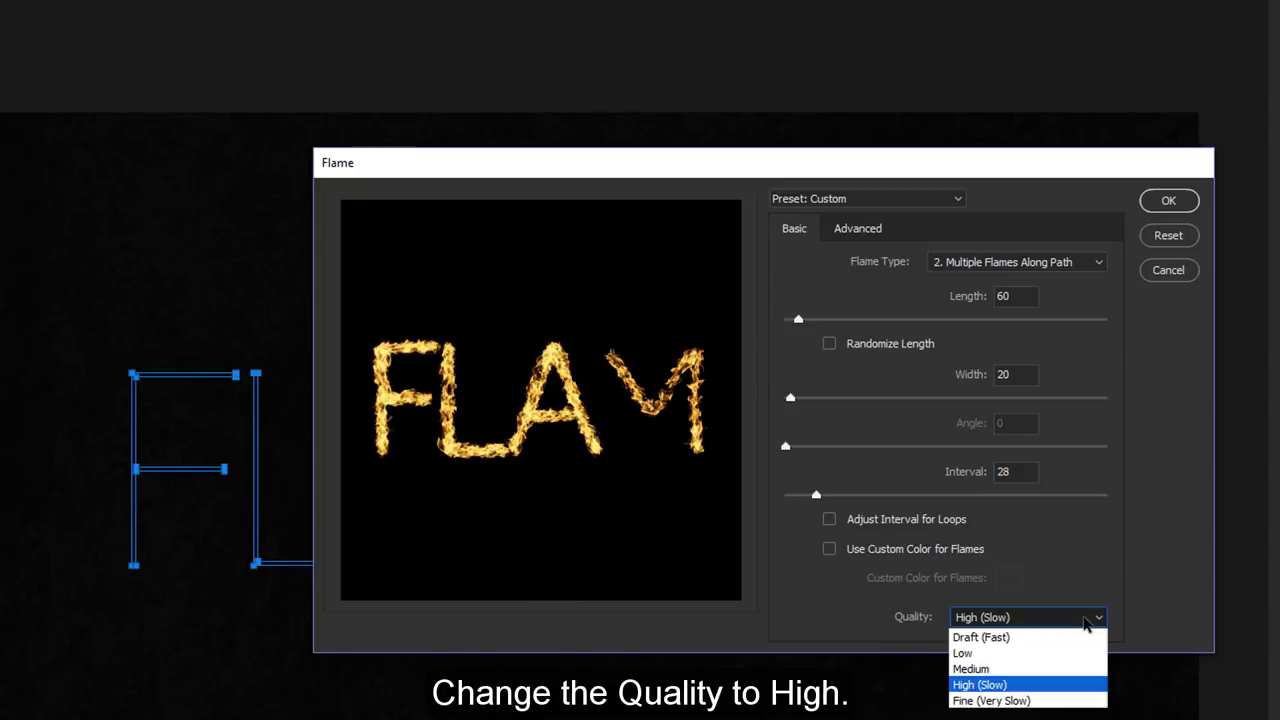
pyautogui.click(1065, 688)
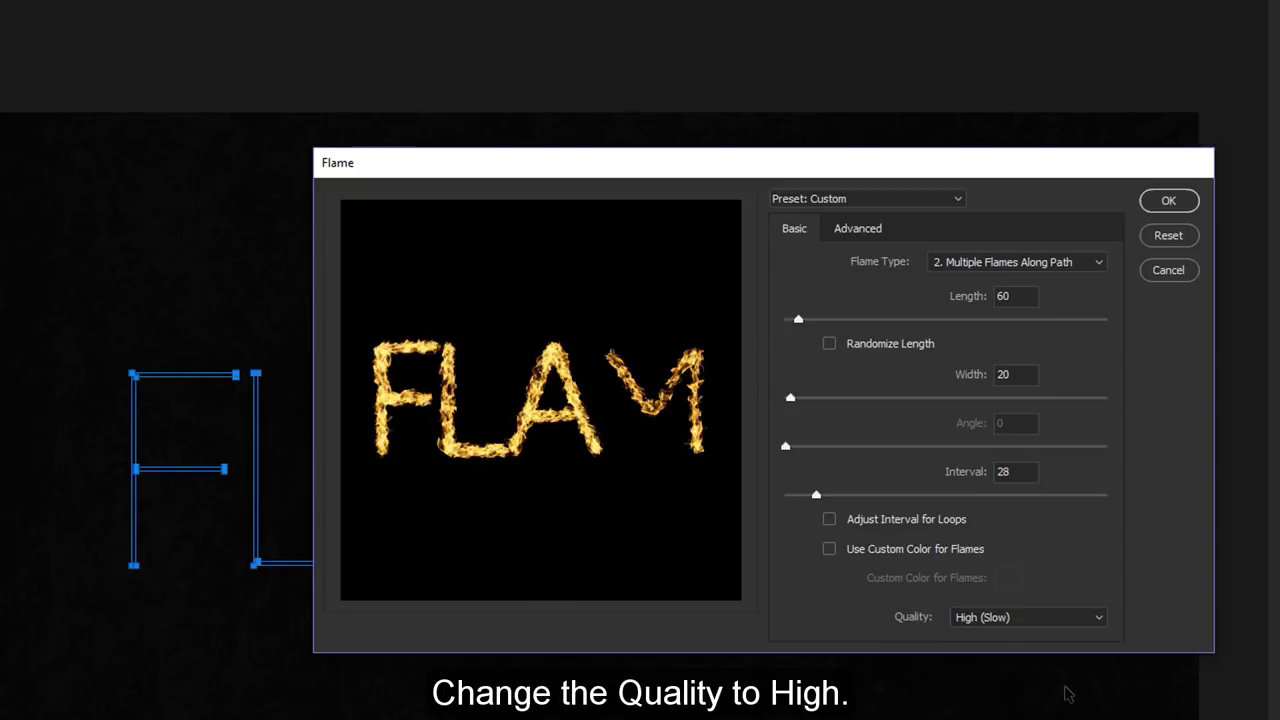
# - In the Flame Advanced tab set Turbulent 70, Jag 90, Opacity 25 and Arrangement 3.2
pyautogui.click(848, 228)
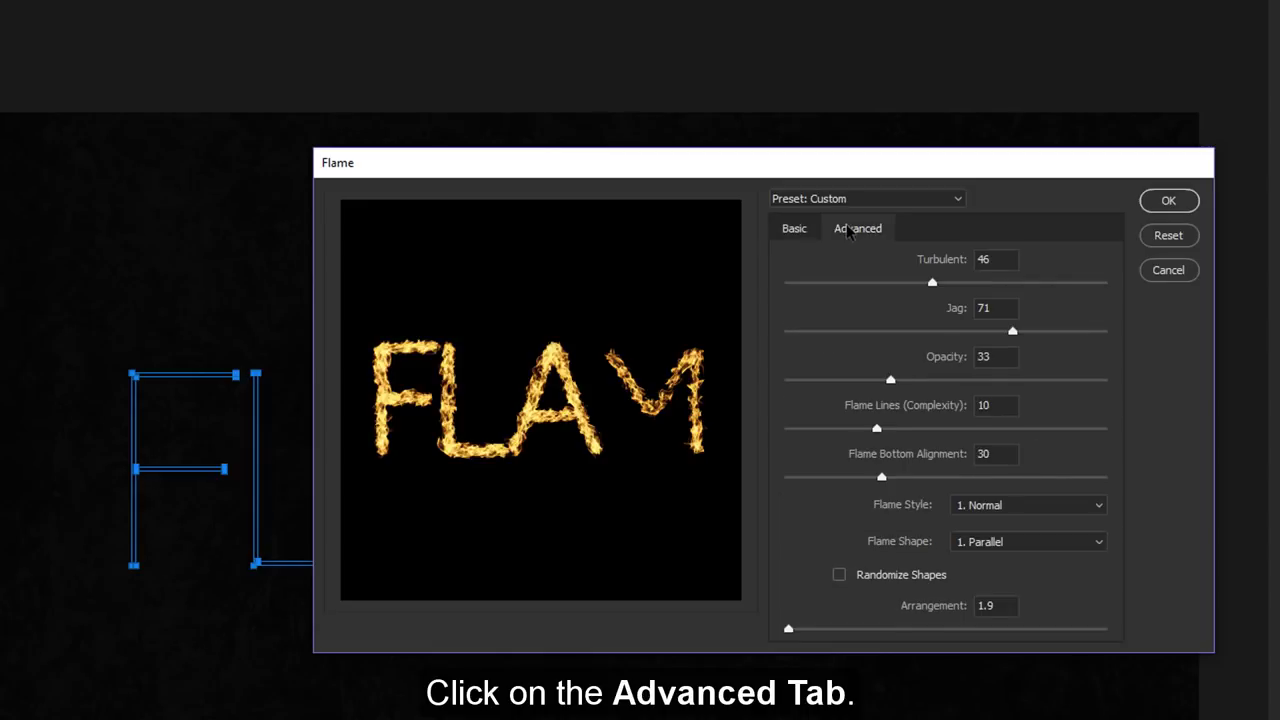
pyautogui.moveTo(997, 258); pyautogui.dragTo(960, 263)
pyautogui.write('70')
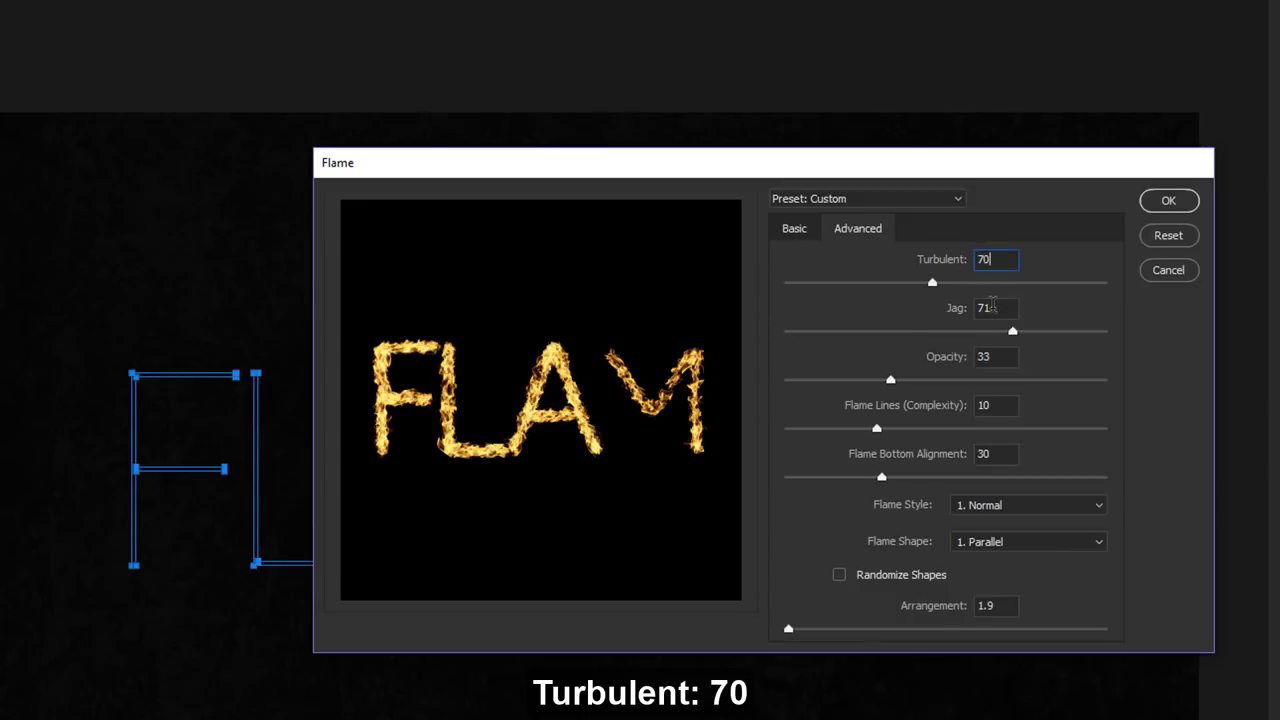
pyautogui.moveTo(993, 307); pyautogui.dragTo(966, 311)
pyautogui.write('90')
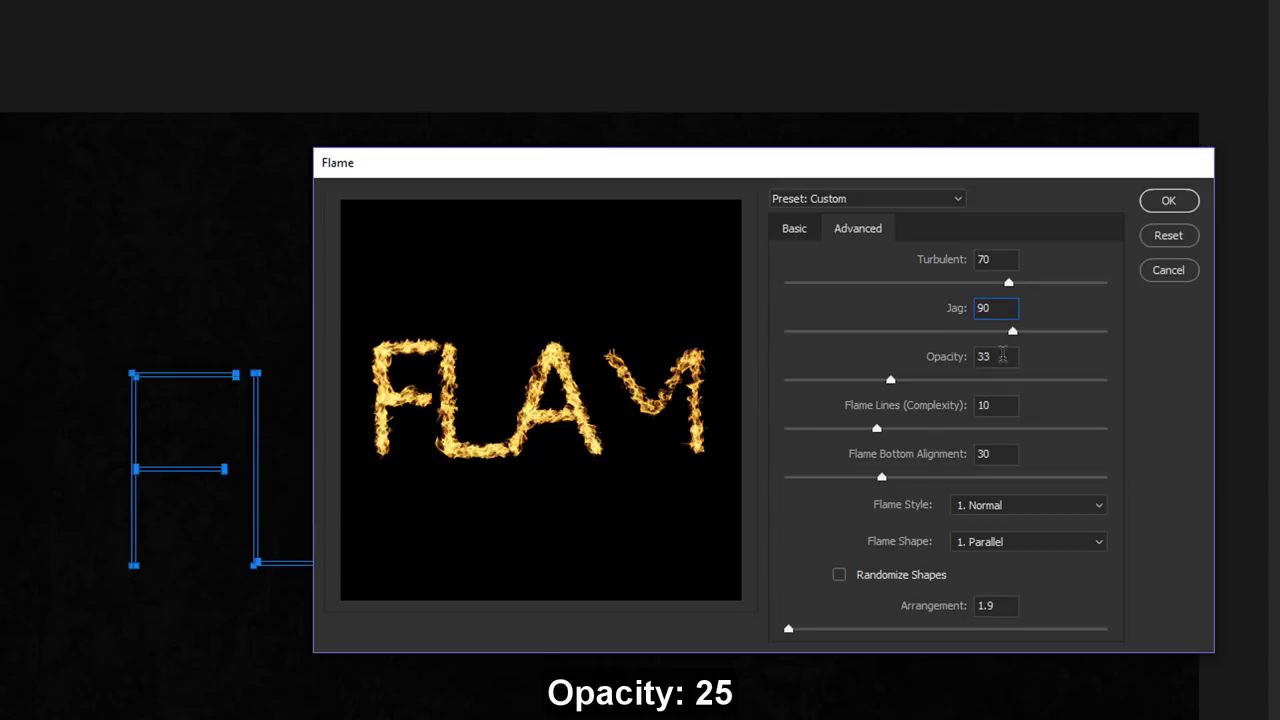
pyautogui.moveTo(997, 356); pyautogui.dragTo(966, 357)
pyautogui.write('25')
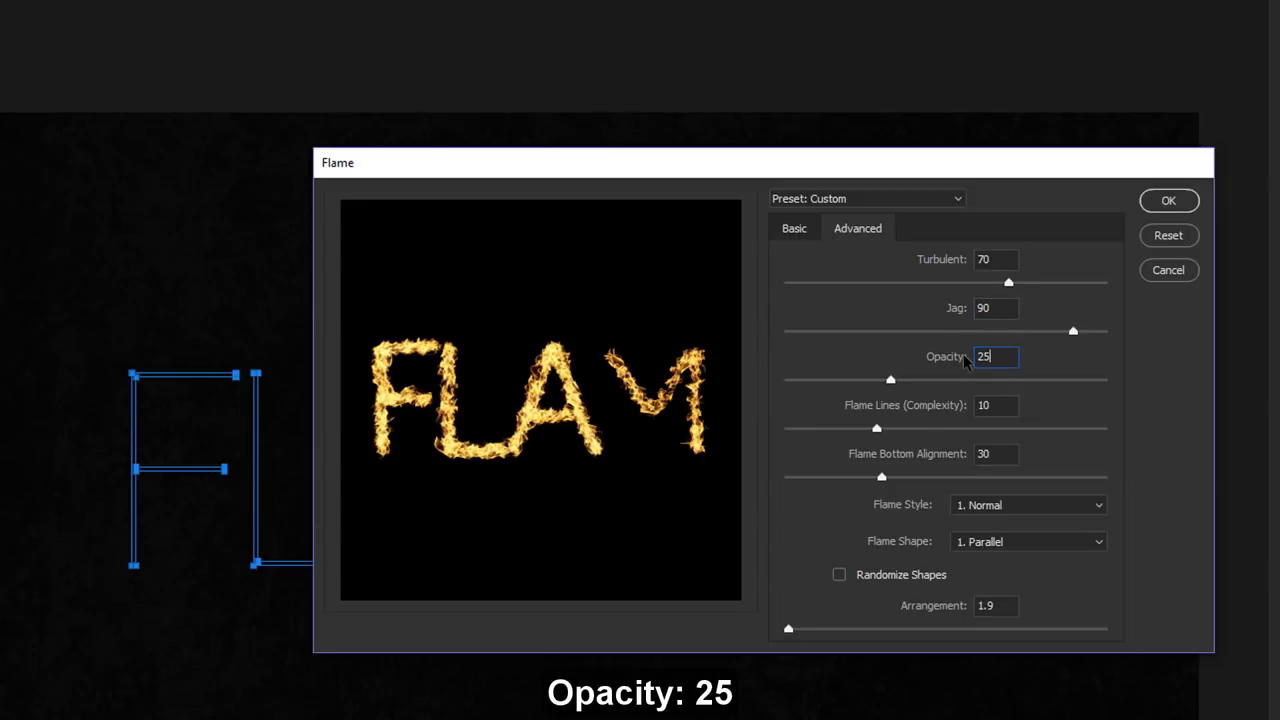
pyautogui.click(966, 362)
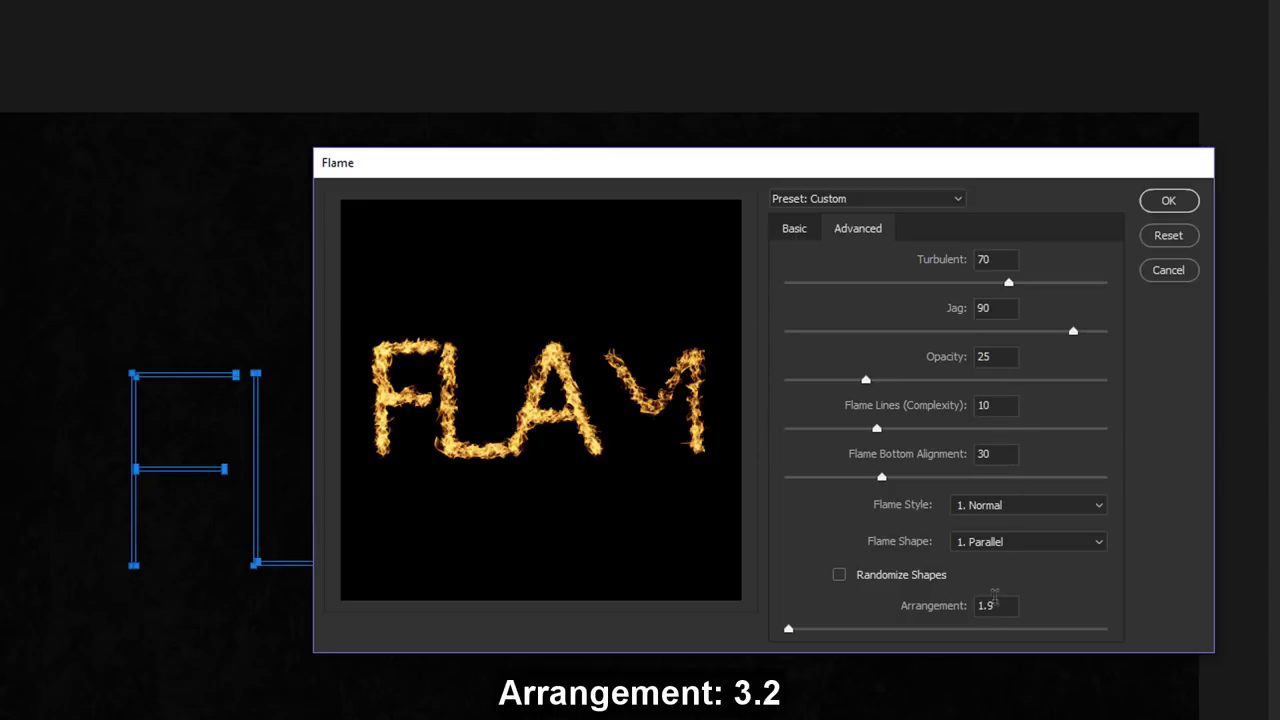
pyautogui.moveTo(996, 605); pyautogui.dragTo(971, 614)
pyautogui.write('2')
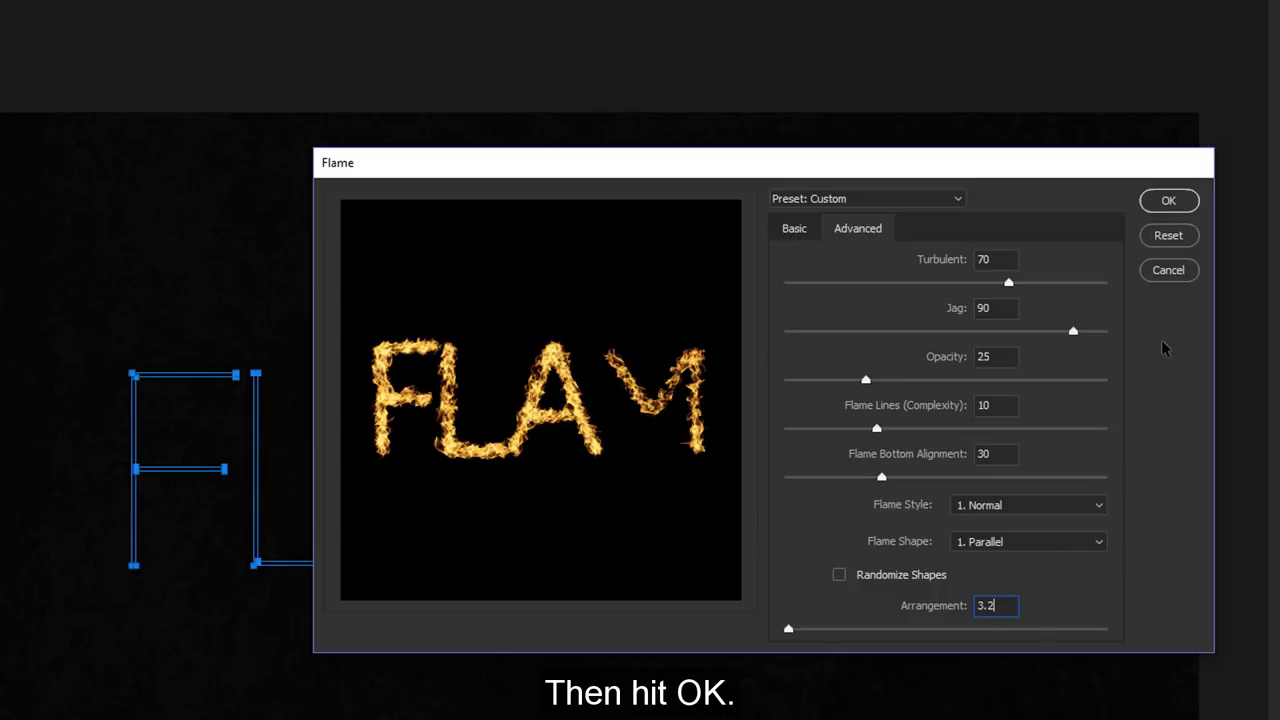
# - Render the flames on the letters, then open TexturesCom_Flames0045_8_S.jpg
pyautogui.click(1157, 208)
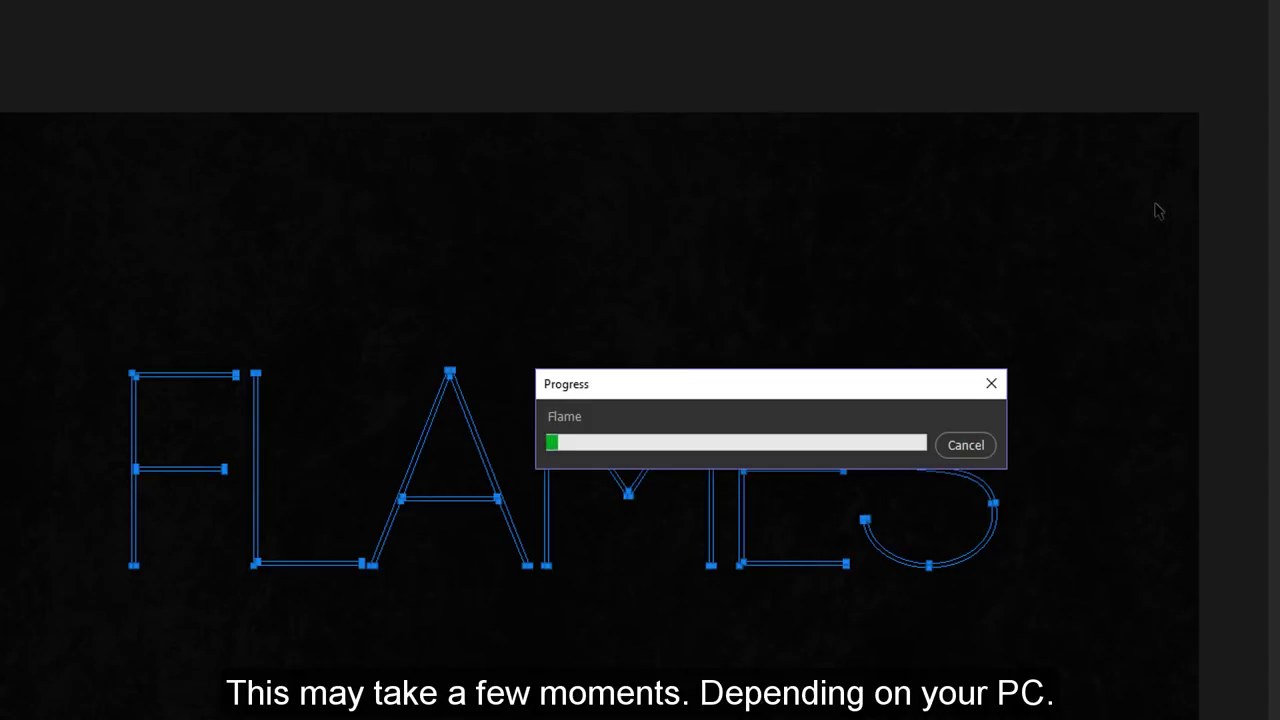
pyautogui.moveTo(885, 386)
pyautogui.mouseDown()
pyautogui.moveTo(750, 240)
pyautogui.moveTo(675, 243)
pyautogui.mouseUp()
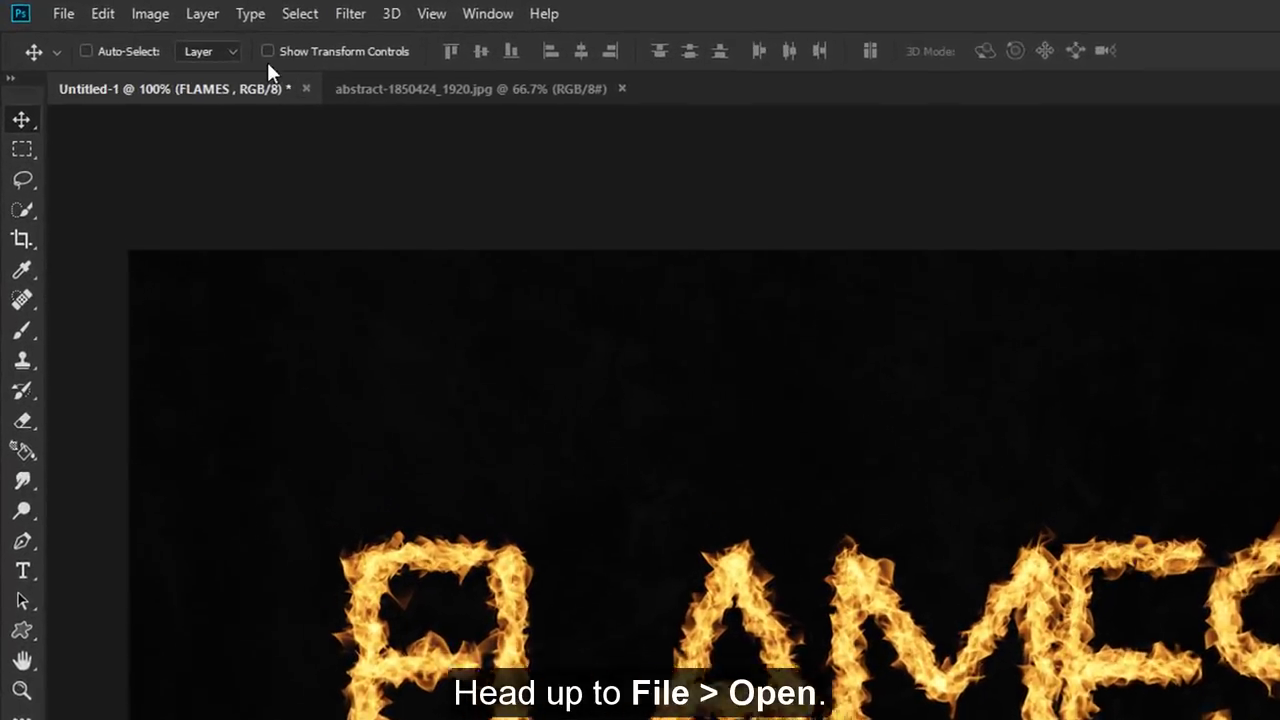
pyautogui.click(40, 9)
pyautogui.click(88, 72)
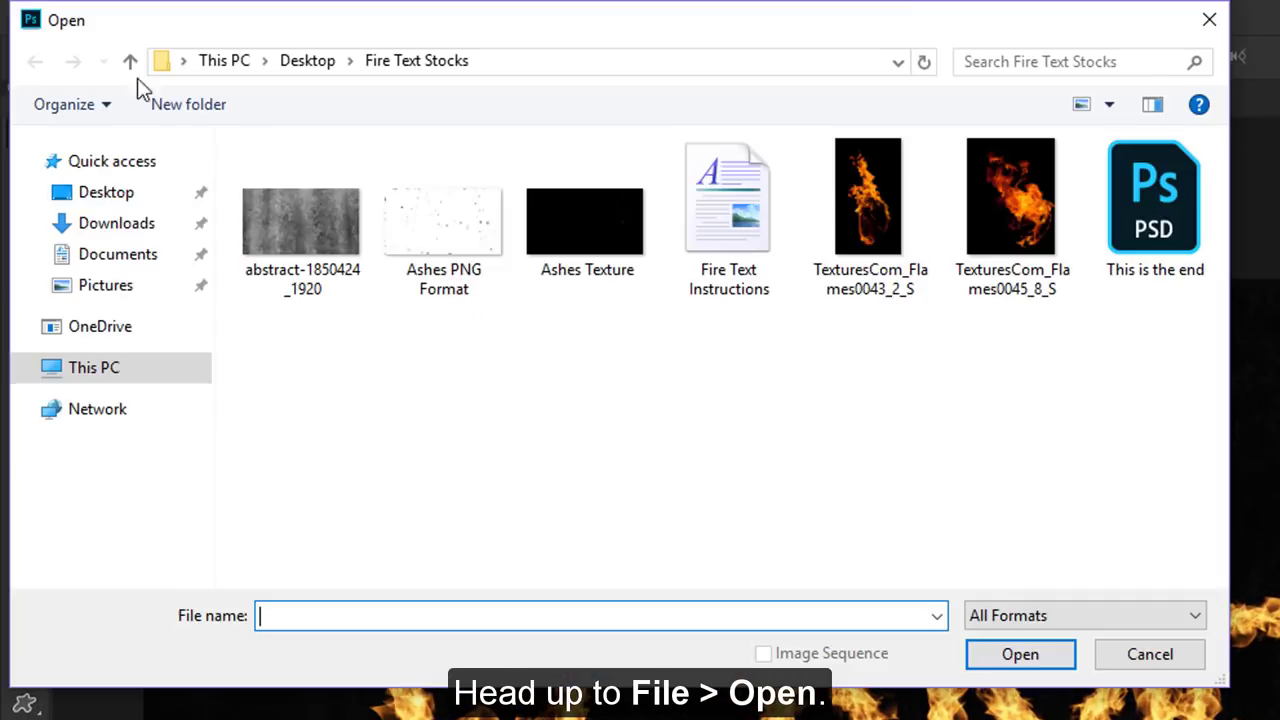
pyautogui.doubleClick(1034, 200)
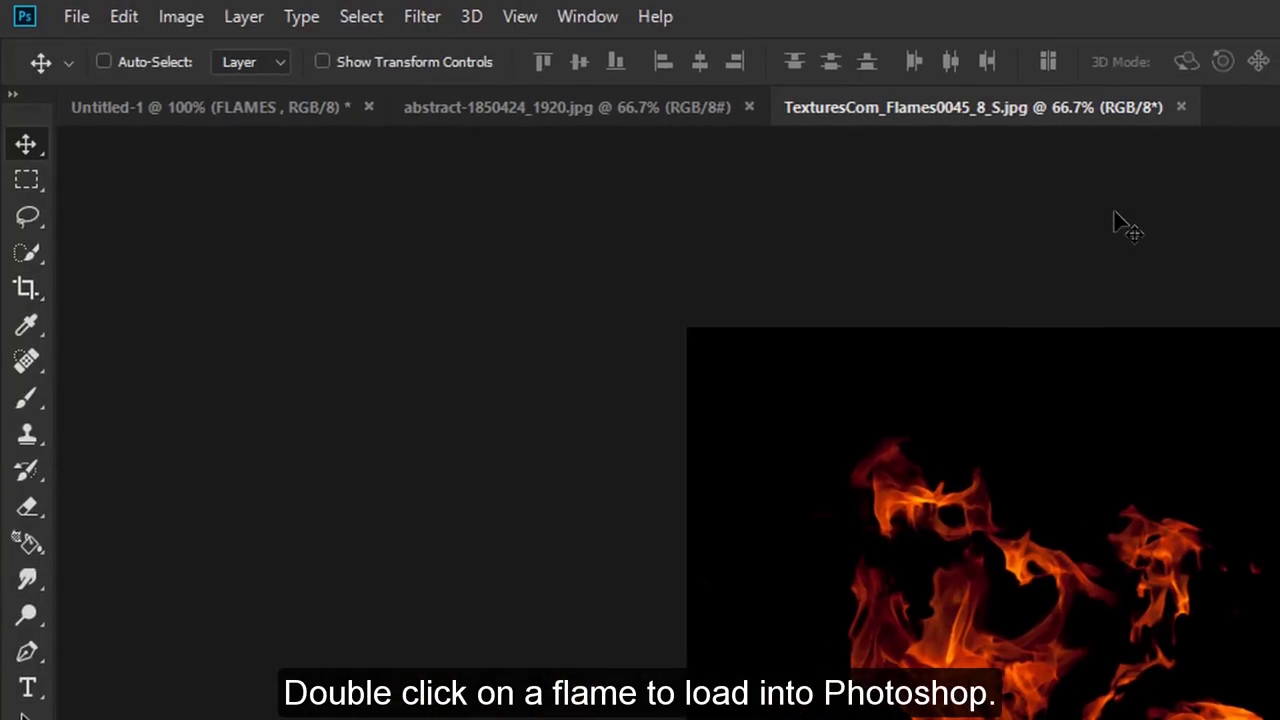
# - Drag the flame photo into Untitled-1 below the FLAMES layer and blend it with Screen
pyautogui.click(28, 145)
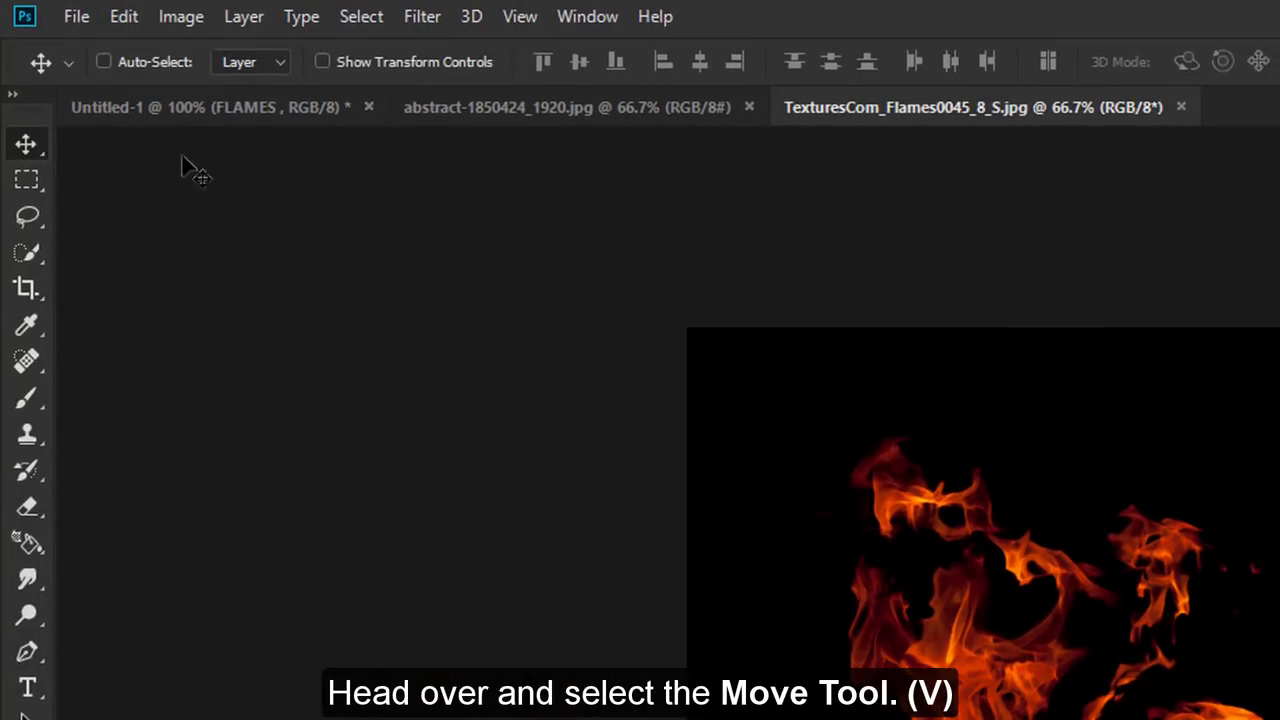
pyautogui.moveTo(814, 363)
pyautogui.mouseDown()
pyautogui.moveTo(333, 112)
pyautogui.moveTo(508, 334)
pyautogui.mouseUp()
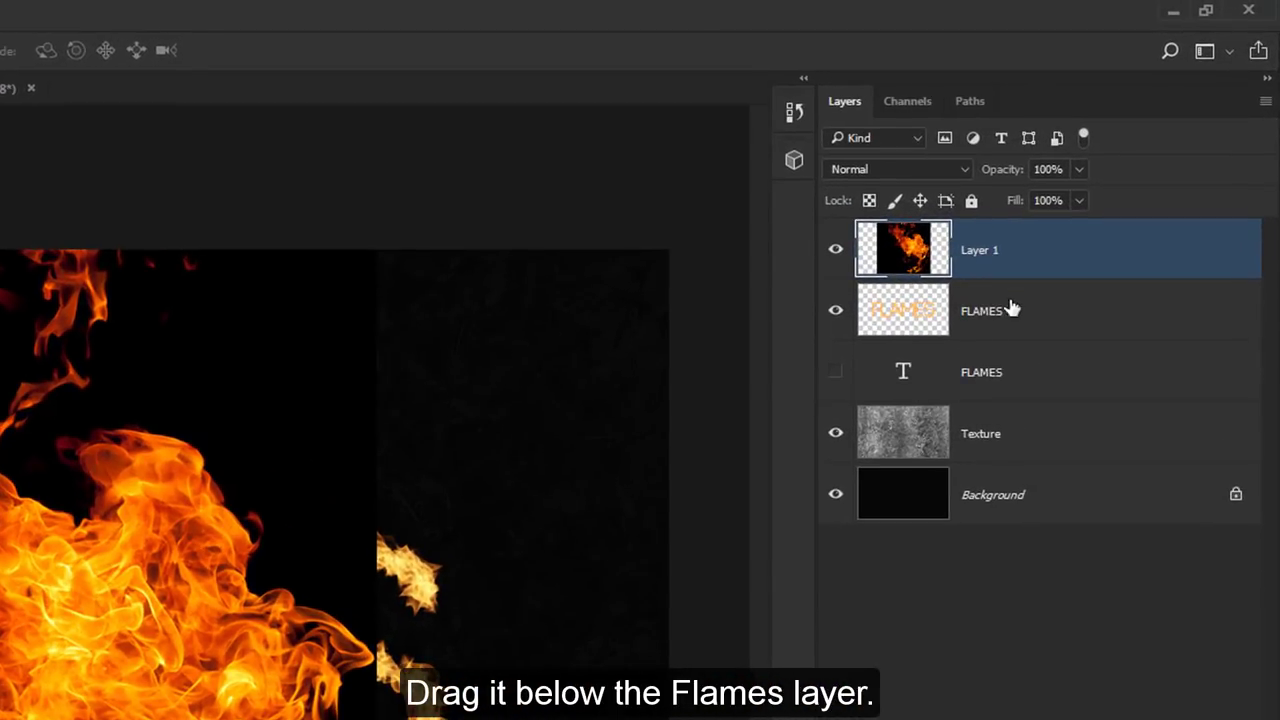
pyautogui.moveTo(1043, 260); pyautogui.dragTo(1026, 322)
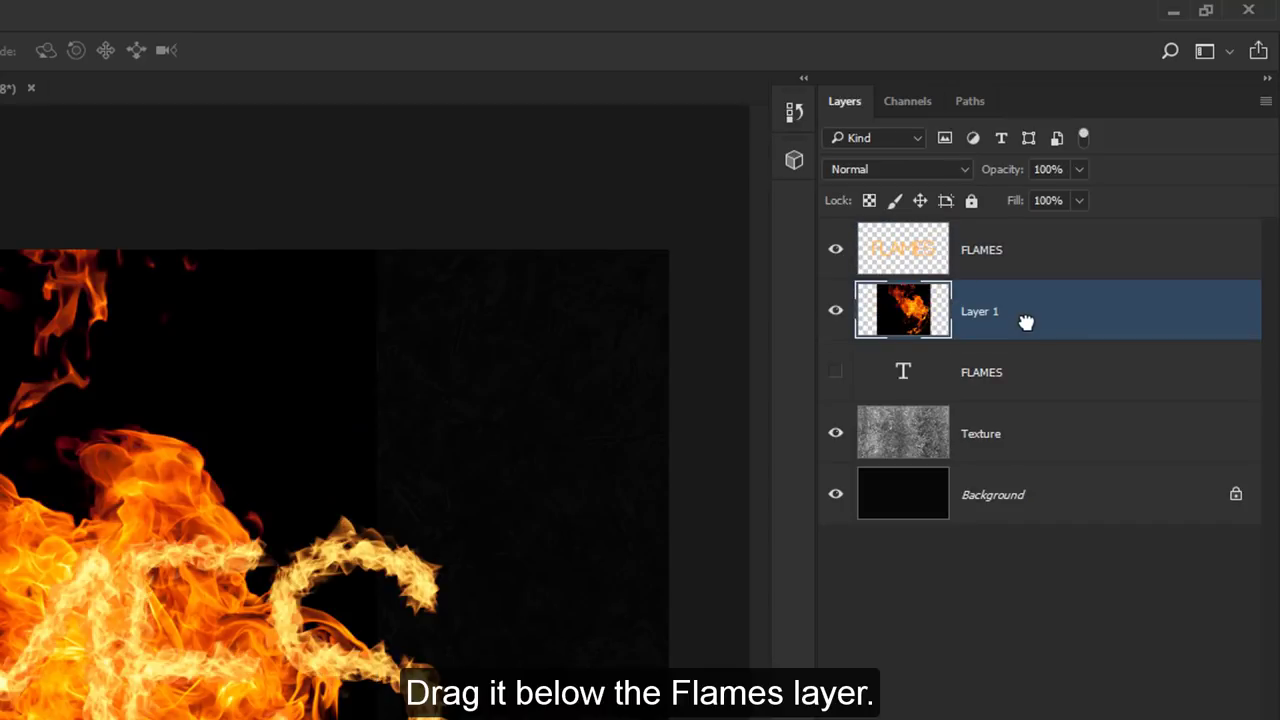
pyautogui.click(950, 169)
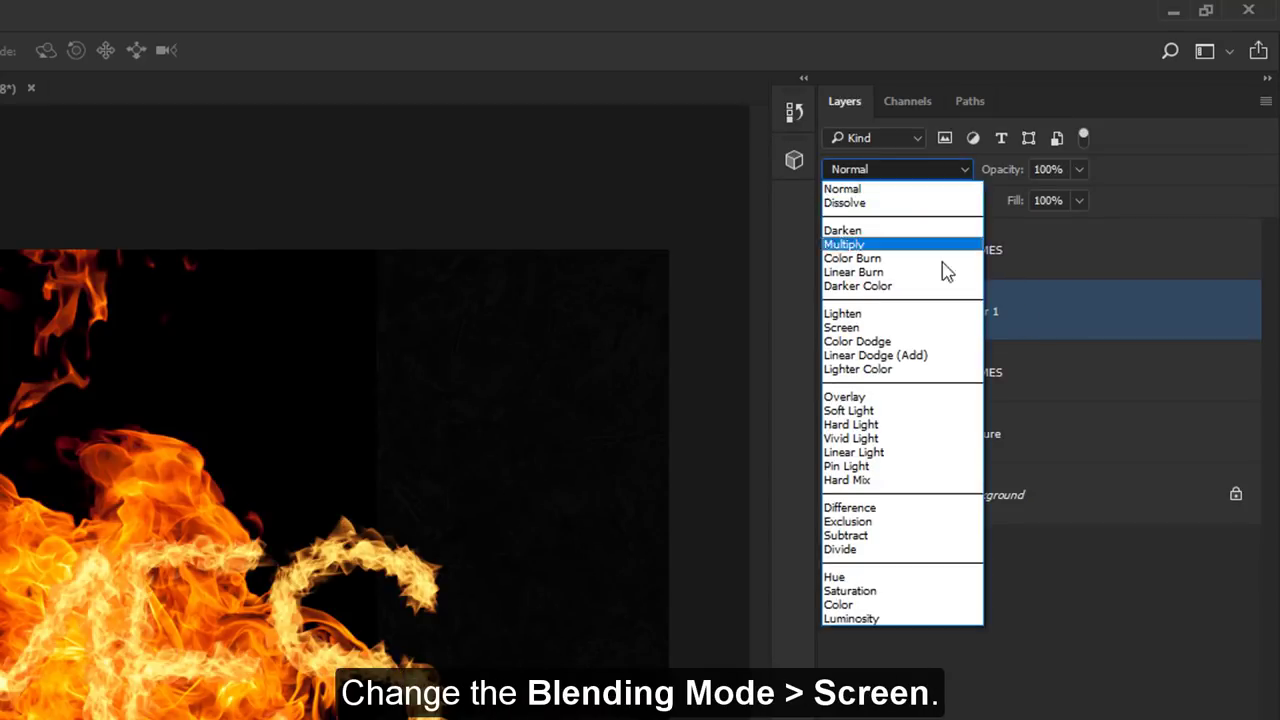
pyautogui.click(940, 328)
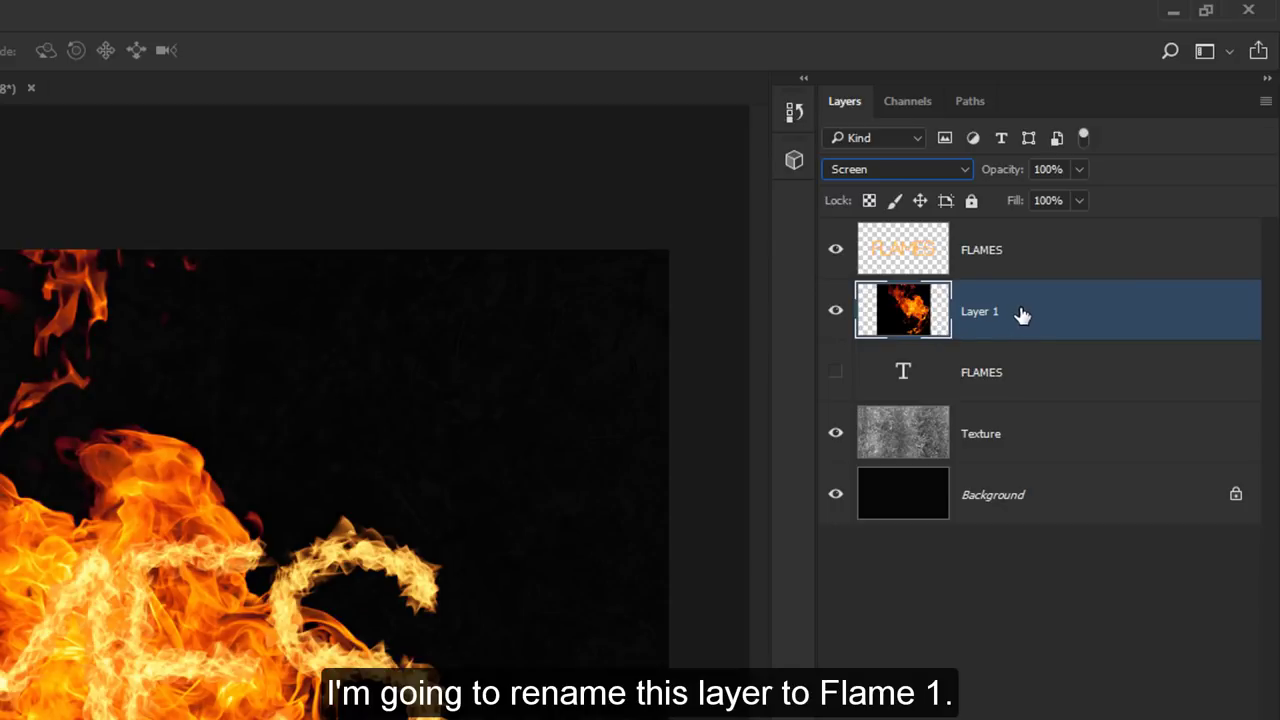
# - Rename the flame layer Flame 1 and convert it to a Smart Object
pyautogui.doubleClick(980, 311)
pyautogui.write('Flam')
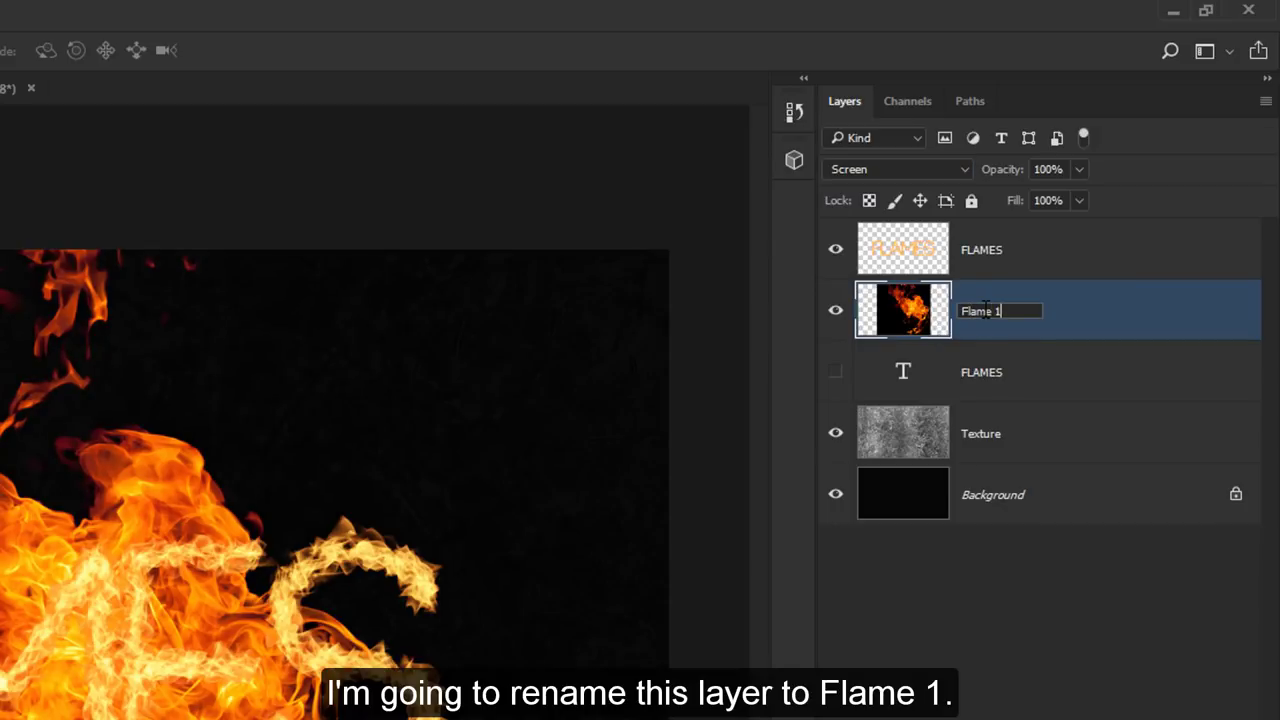
pyautogui.press('Return')
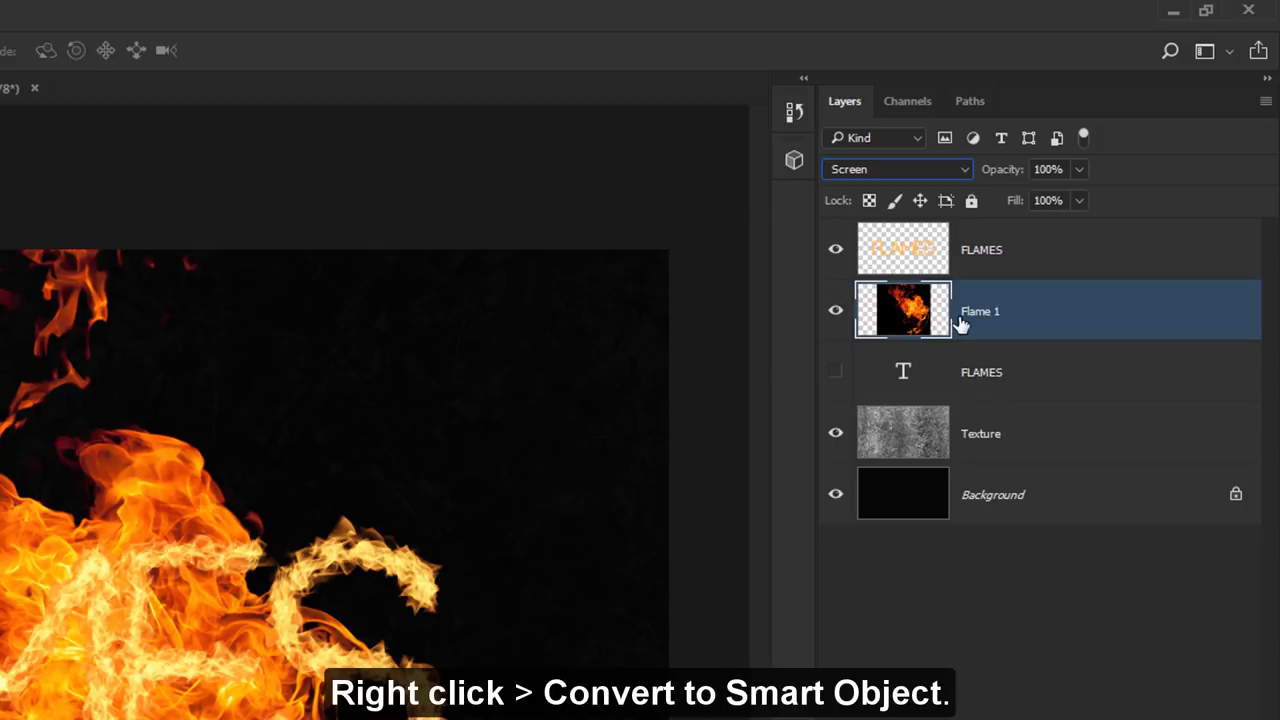
pyautogui.rightClick(962, 323)
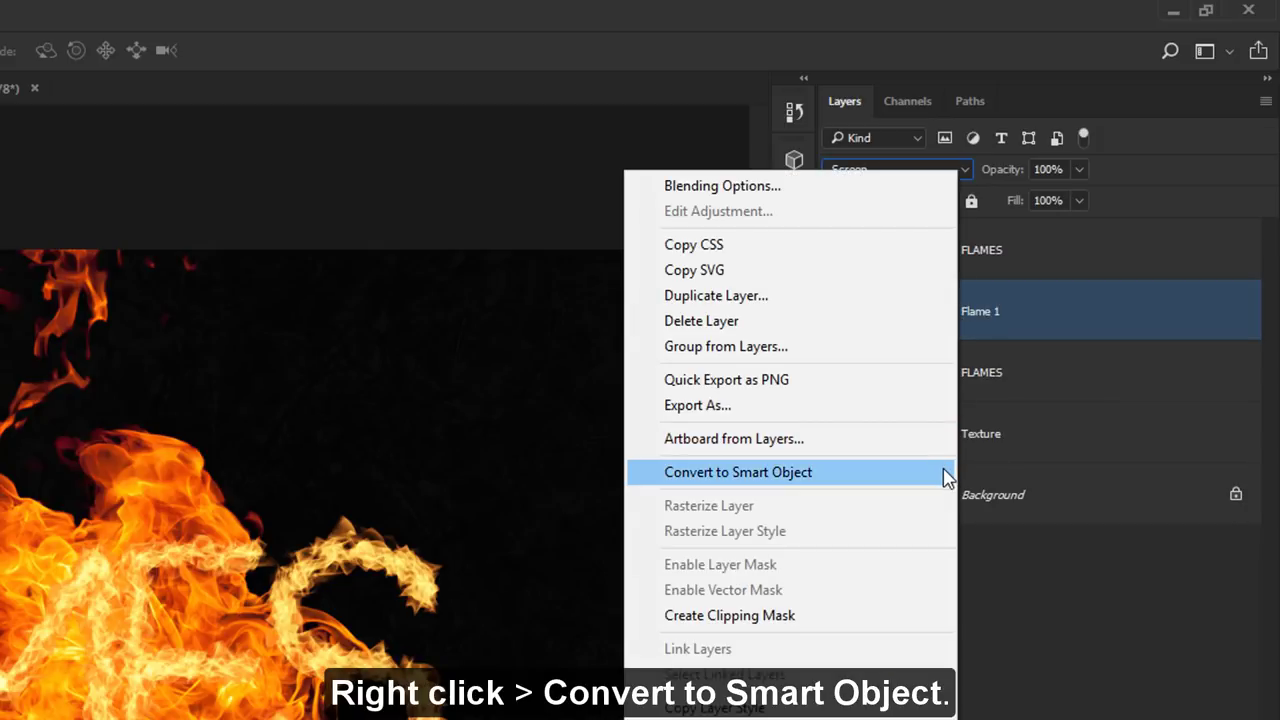
pyautogui.click(940, 474)
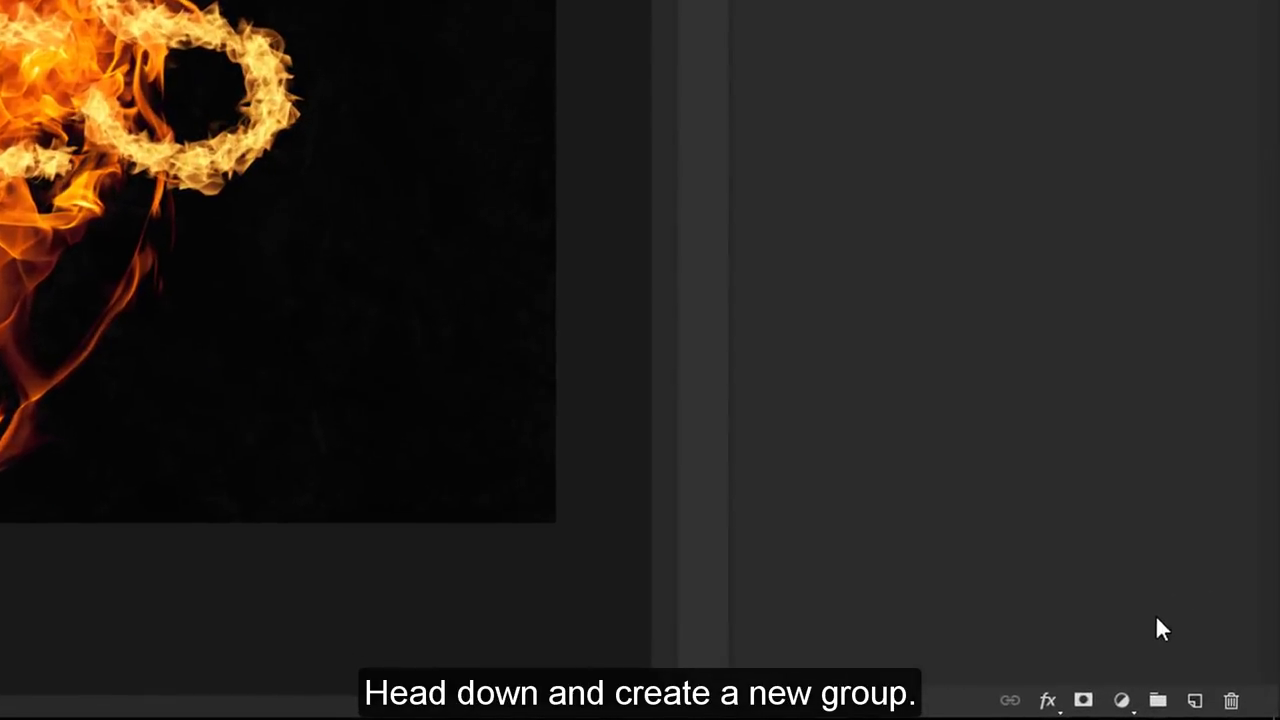
# - Put Flame 1 in a new group, then shrink, tilt and place it over the F
pyautogui.click(1157, 703)
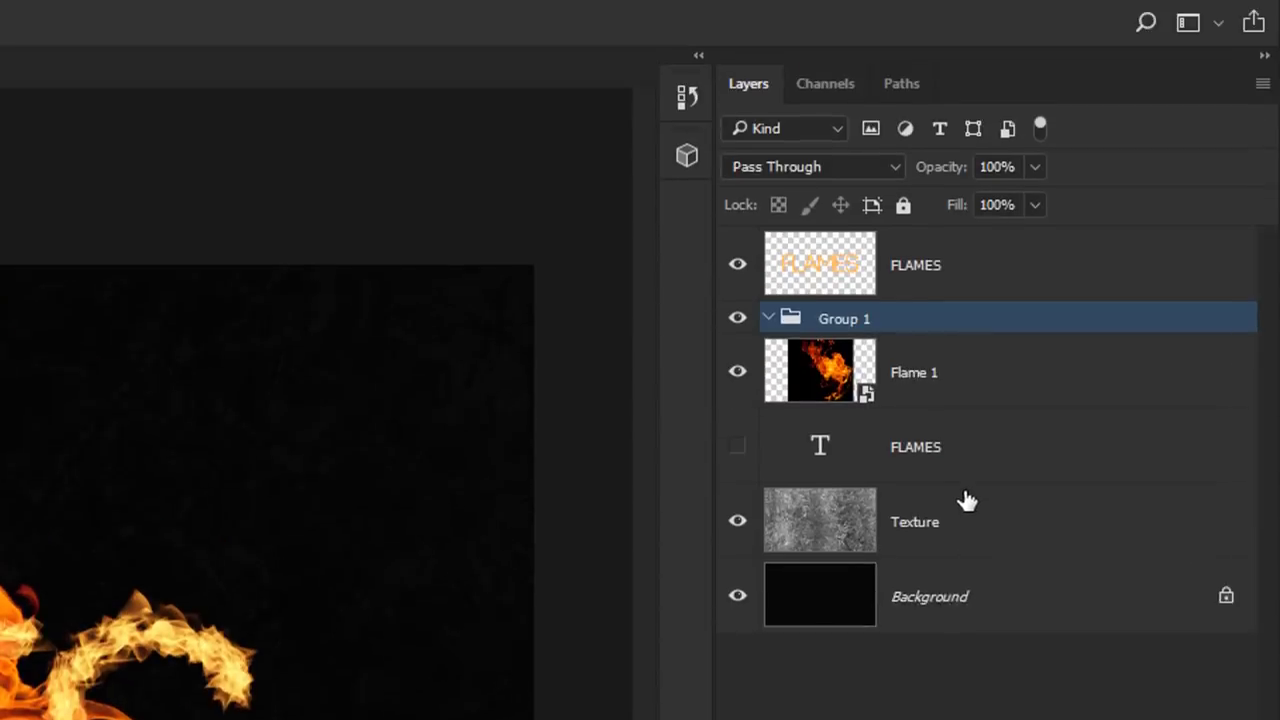
pyautogui.moveTo(922, 414); pyautogui.dragTo(909, 362)
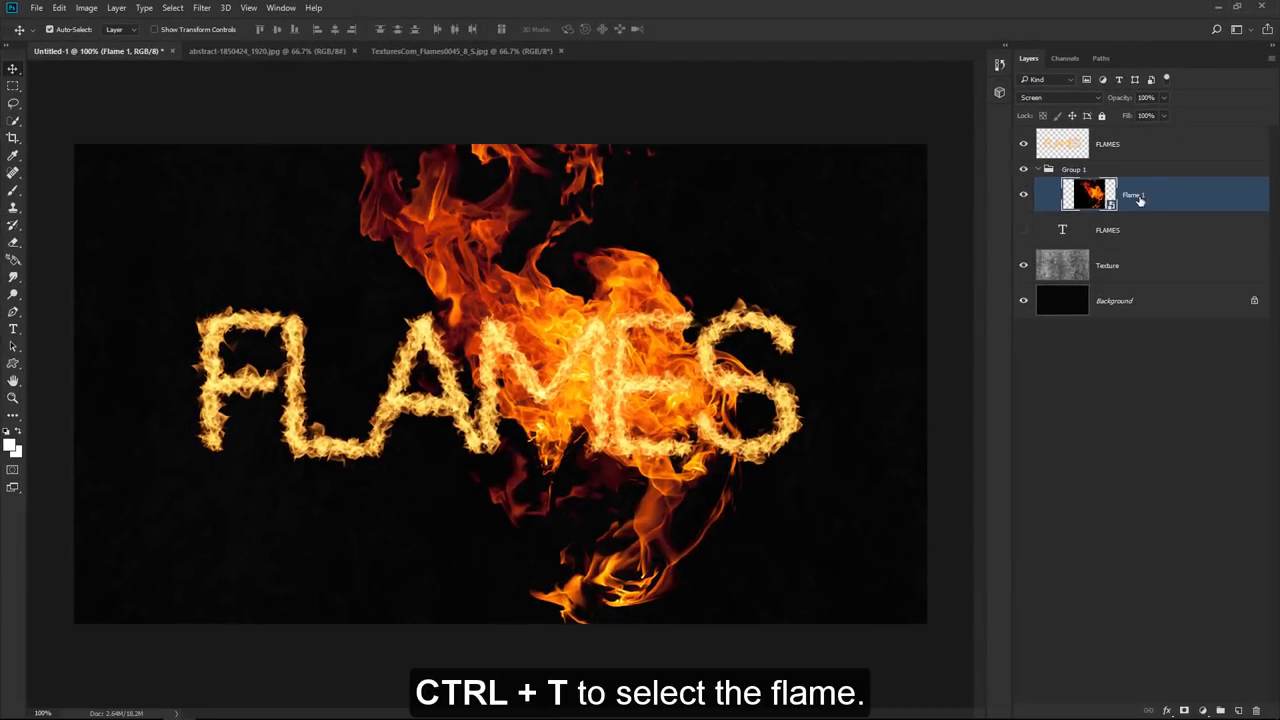
pyautogui.hotkey('ctrl', 't')
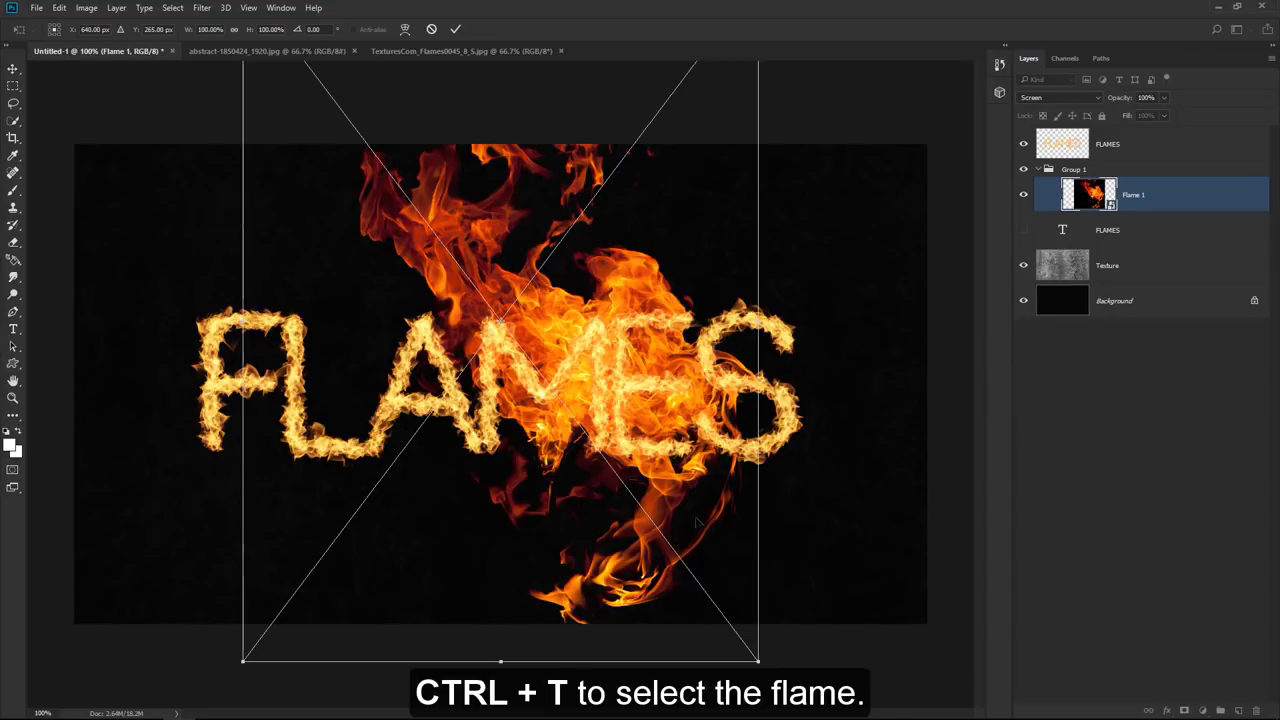
pyautogui.moveTo(758, 661); pyautogui.dragTo(640, 505)
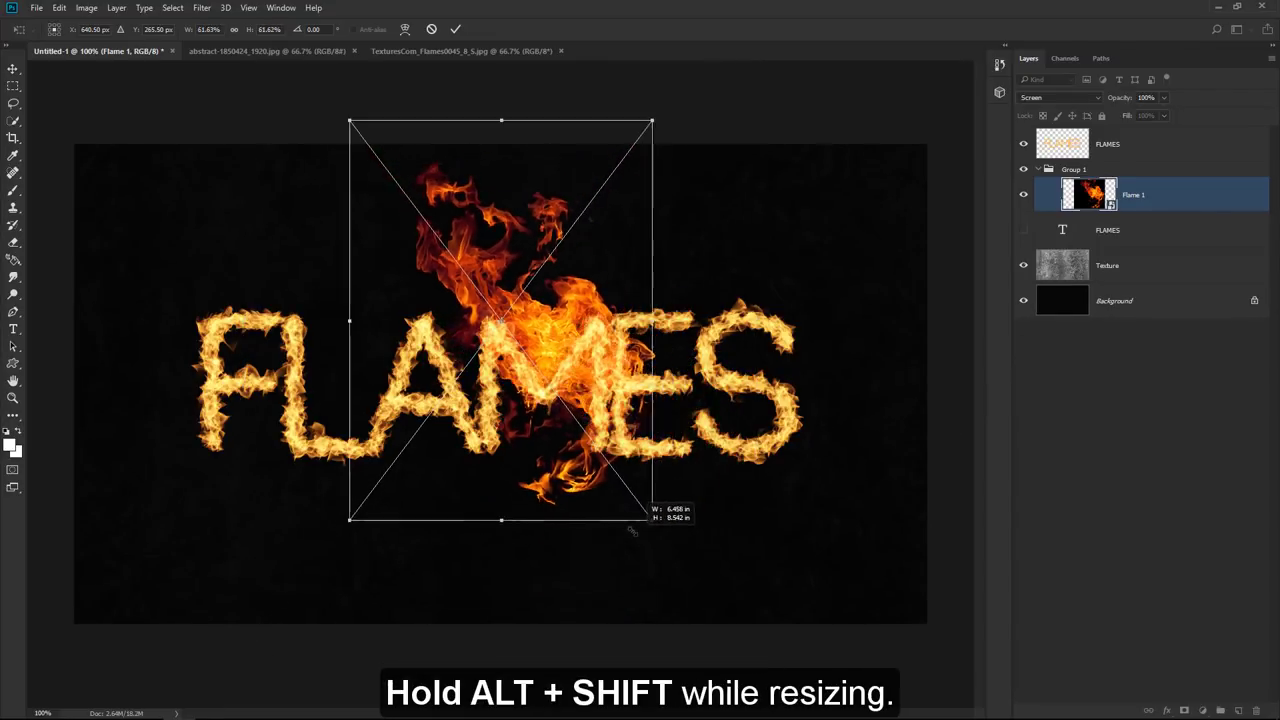
pyautogui.moveTo(608, 399)
pyautogui.mouseDown()
pyautogui.moveTo(298, 412)
pyautogui.moveTo(297, 399)
pyautogui.mouseUp()
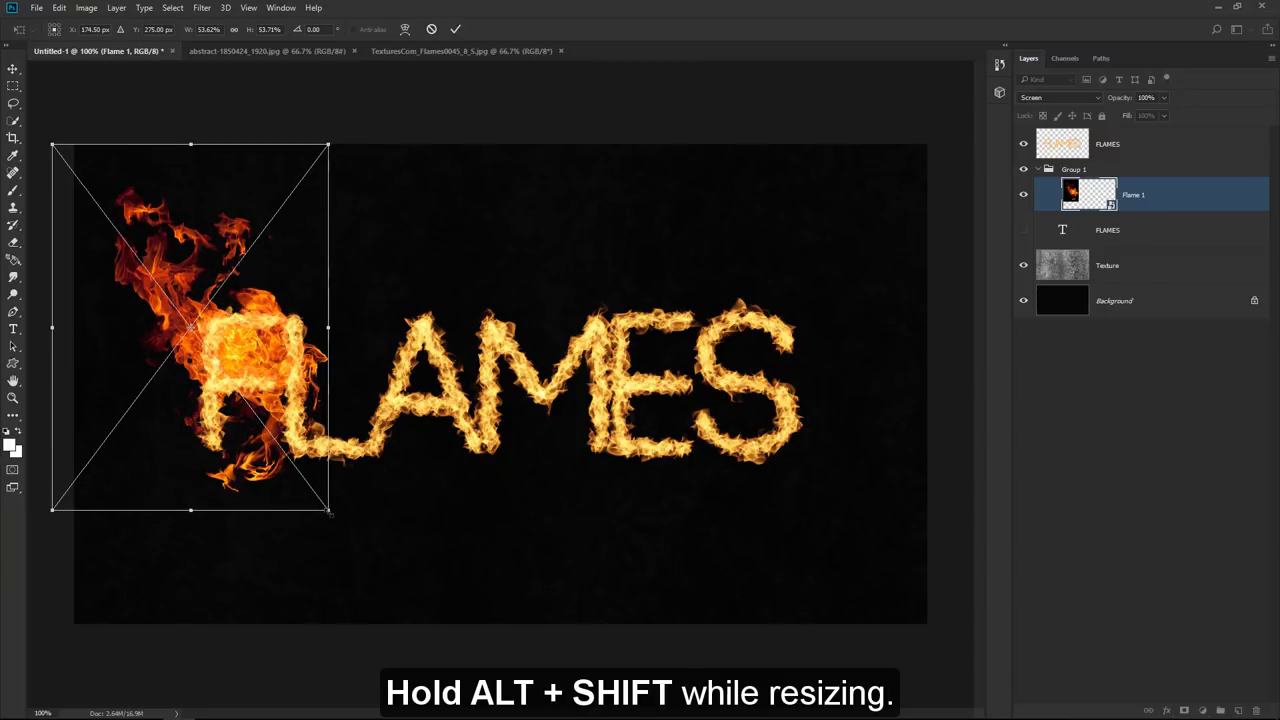
pyautogui.moveTo(325, 507)
pyautogui.mouseDown()
pyautogui.moveTo(312, 490)
pyautogui.moveTo(290, 520)
pyautogui.mouseUp()
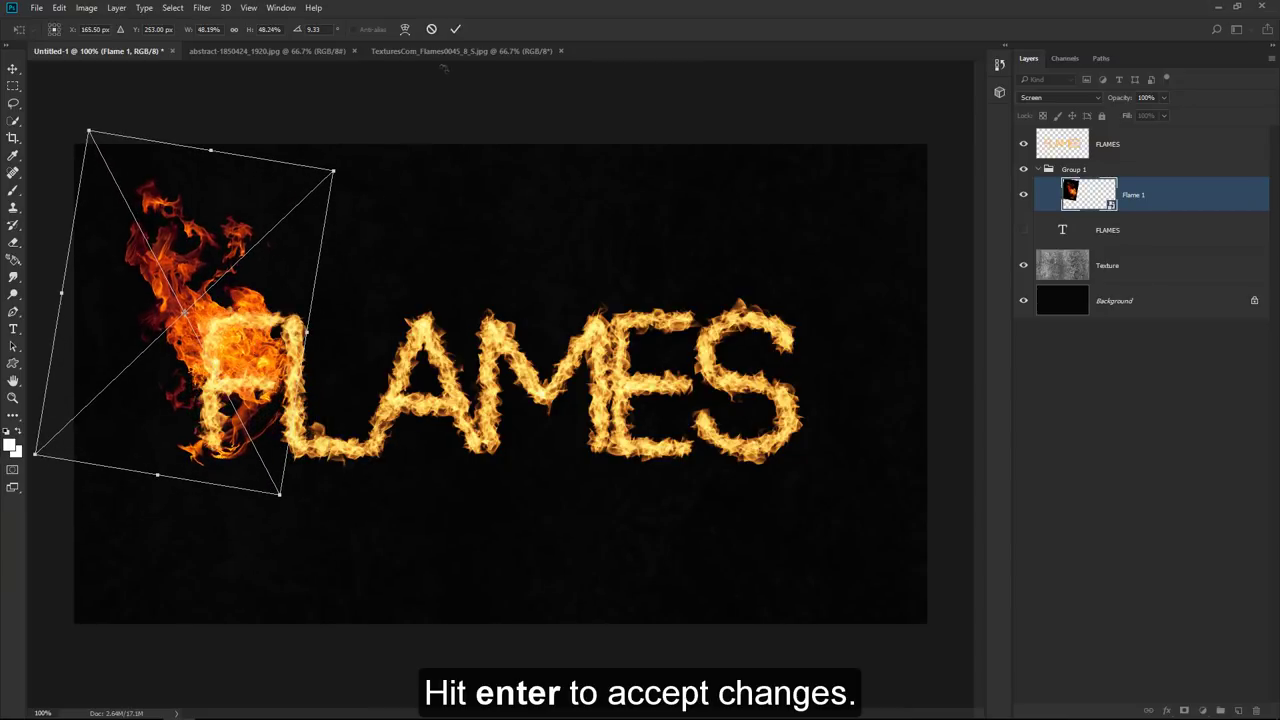
pyautogui.click(455, 30)
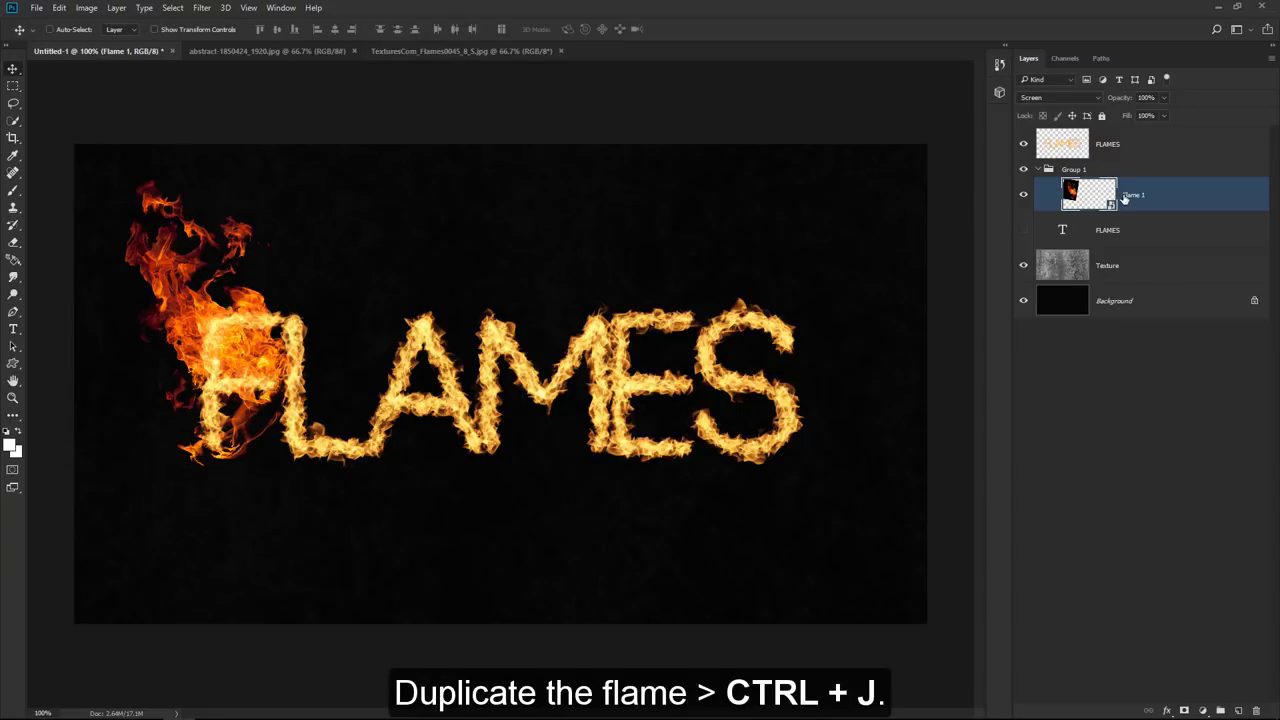
# - Duplicate the flame and fit a smaller, more tilted copy onto the F
pyautogui.hotkey('ctrl', 'j')
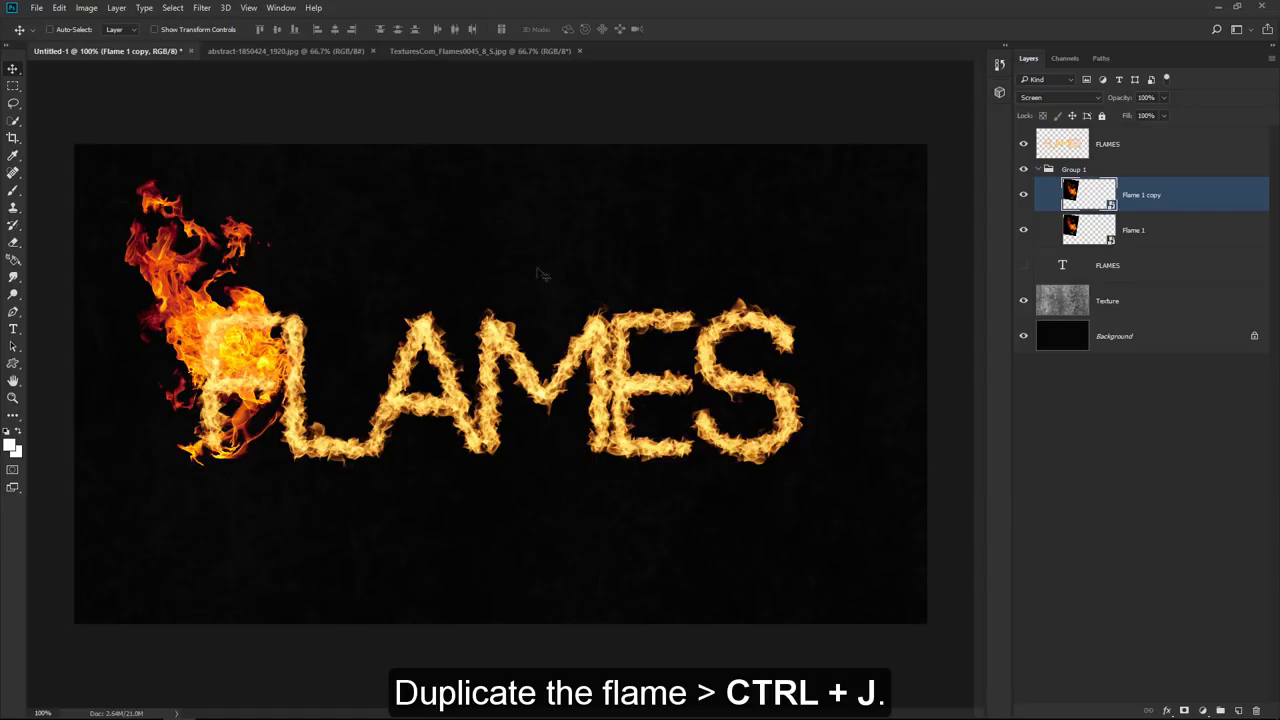
pyautogui.moveTo(264, 362); pyautogui.dragTo(325, 375)
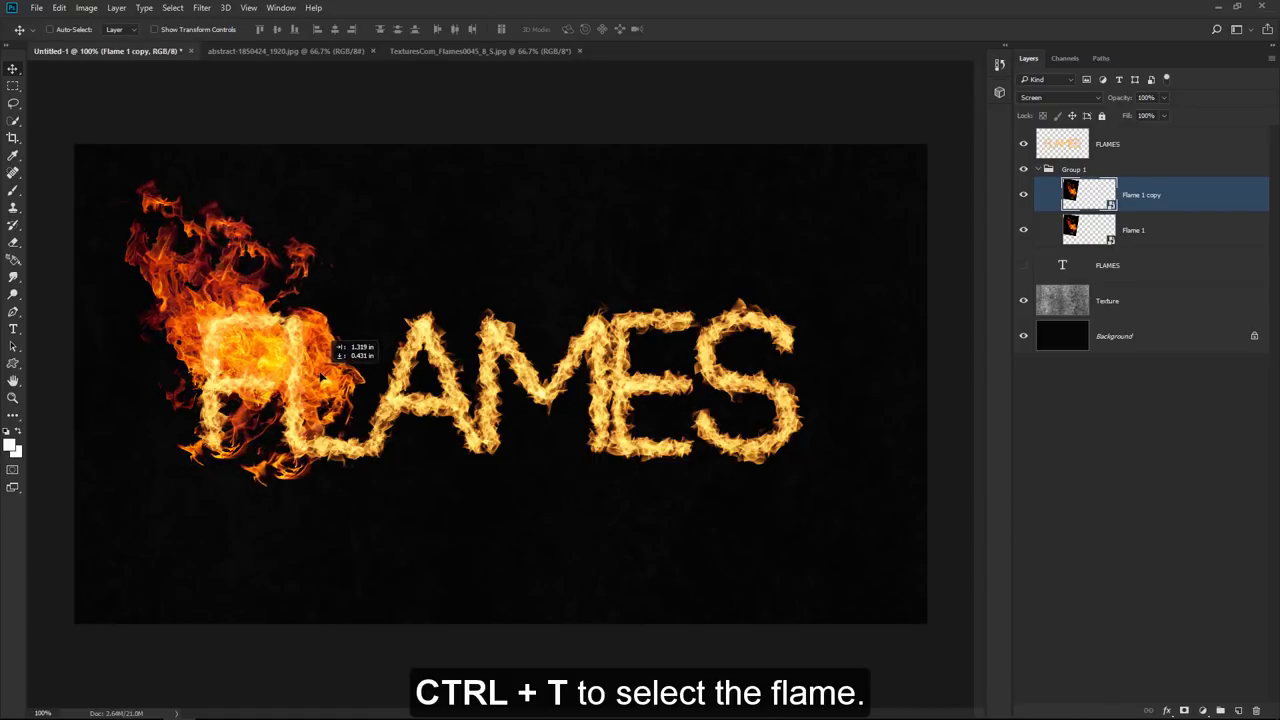
pyautogui.hotkey('ctrl', 't')
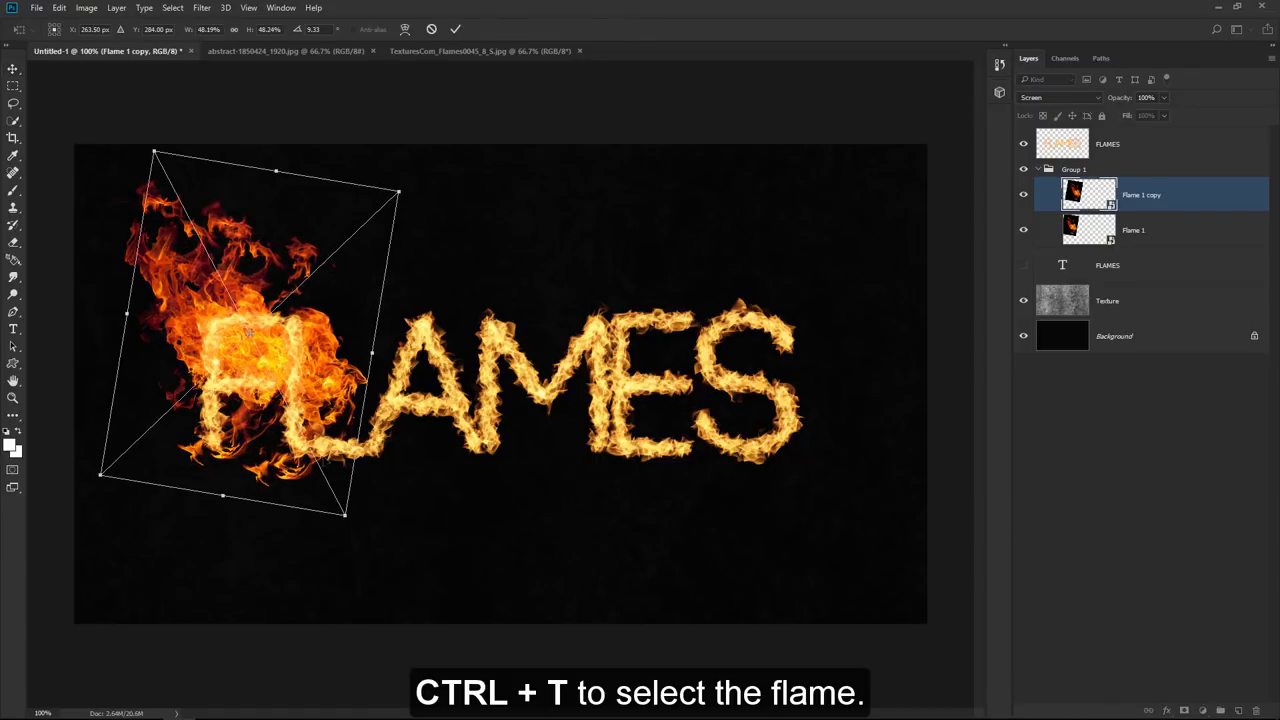
pyautogui.moveTo(346, 516); pyautogui.dragTo(335, 430)
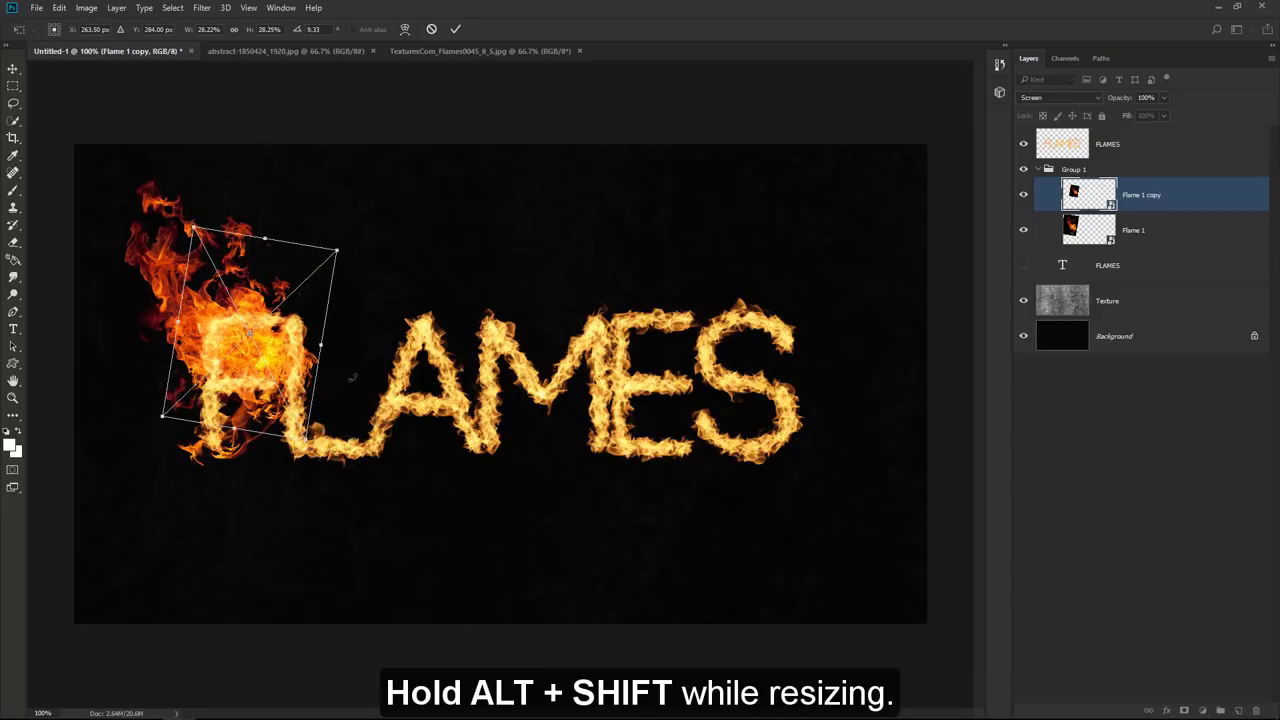
pyautogui.moveTo(365, 360); pyautogui.dragTo(358, 397)
pyautogui.moveTo(267, 362); pyautogui.dragTo(300, 378)
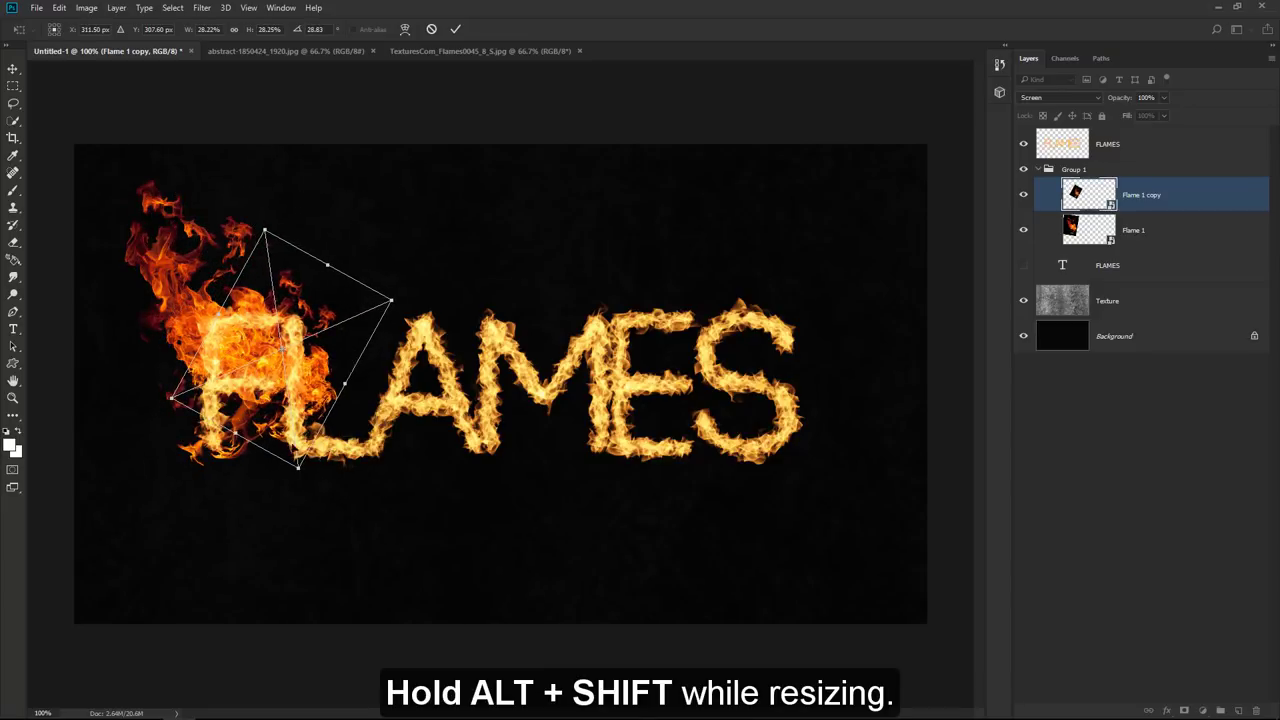
pyautogui.moveTo(298, 466); pyautogui.dragTo(287, 418)
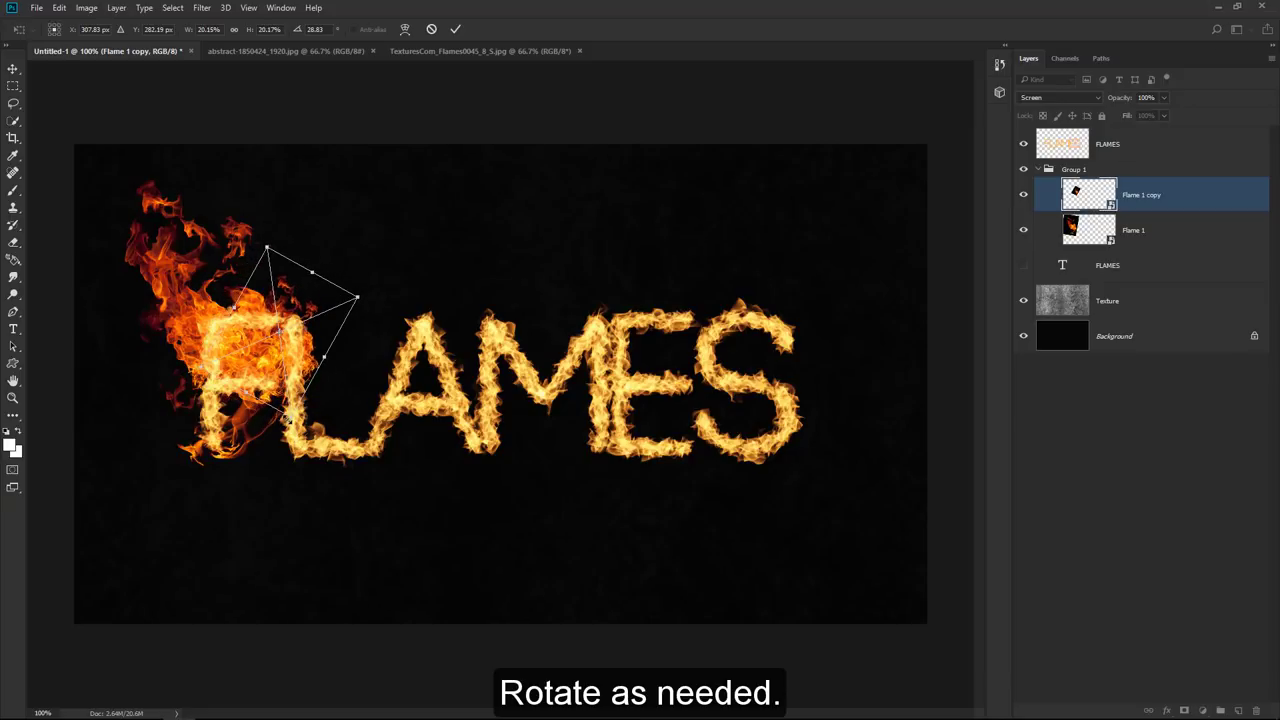
pyautogui.moveTo(303, 315); pyautogui.dragTo(309, 333)
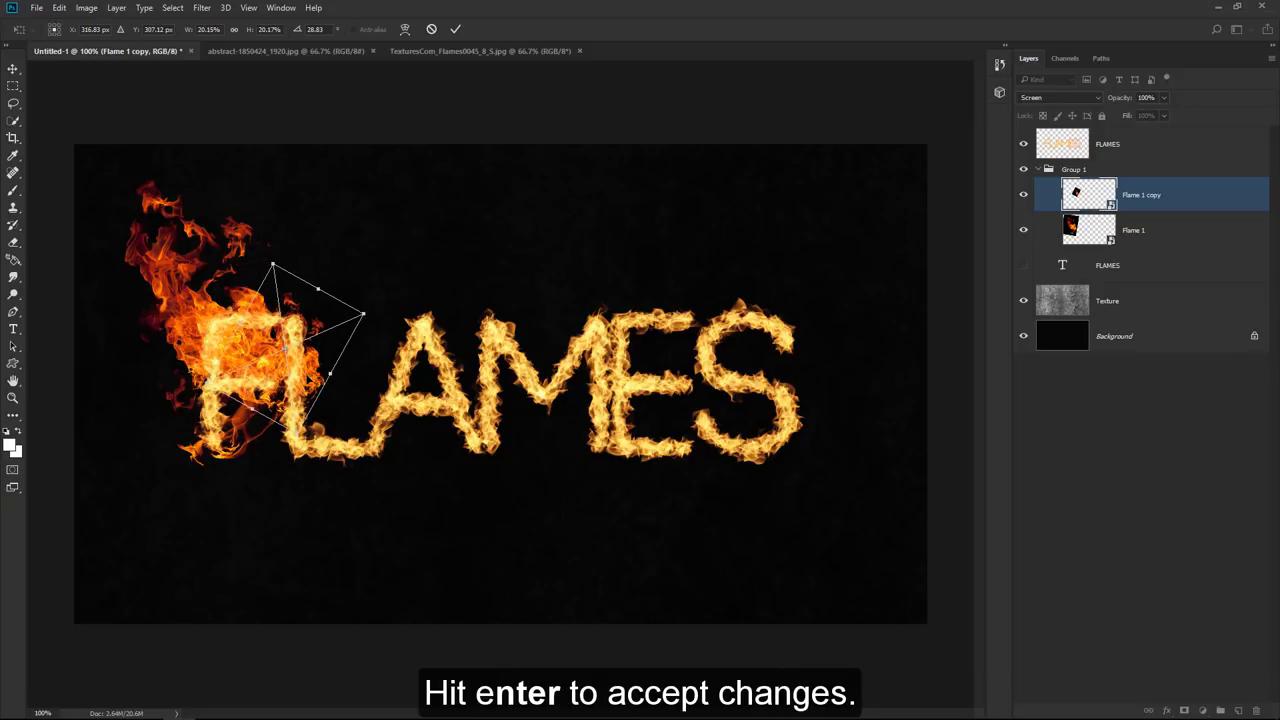
pyautogui.press('Return')
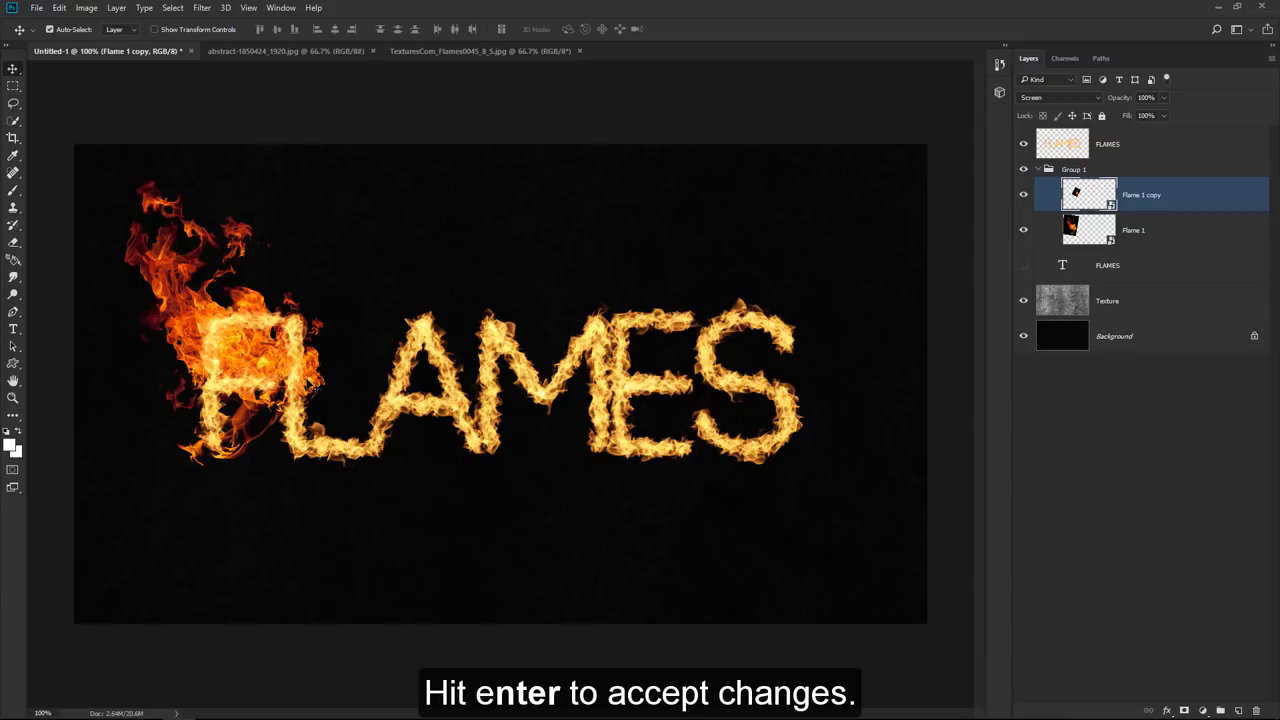
# - Add rotated flame copies on the L, including a raised one
pyautogui.hotkey('ctrl', 'j')
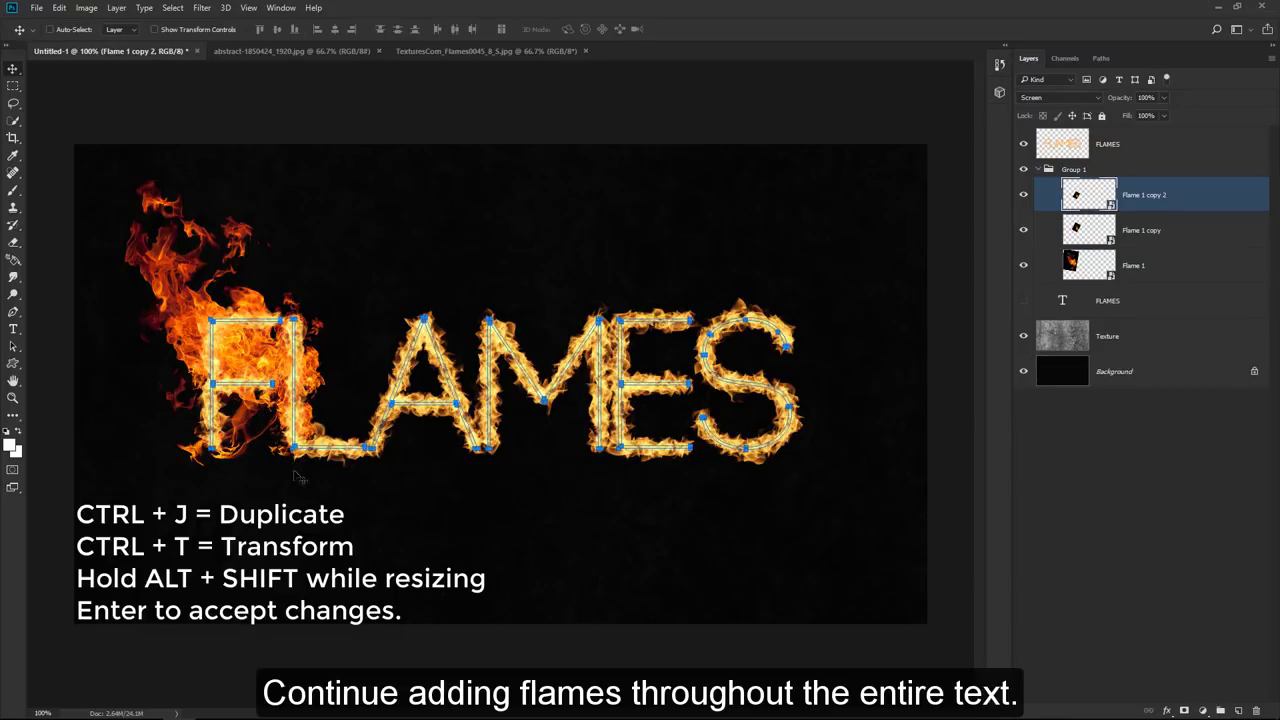
pyautogui.hotkey('ctrl', 'j')
pyautogui.hotkey('ctrl', 't')
pyautogui.moveTo(305, 470)
pyautogui.mouseDown()
pyautogui.moveTo(370, 415)
pyautogui.moveTo(435, 320)
pyautogui.mouseUp()
pyautogui.press('Return')
pyautogui.hotkey('ctrl', 'j')
pyautogui.hotkey('ctrl', 't')
pyautogui.press('Return')
# - Add flame copies over the A, including one at its bottom
pyautogui.hotkey('ctrl', 'j')
pyautogui.hotkey('ctrl', 't')
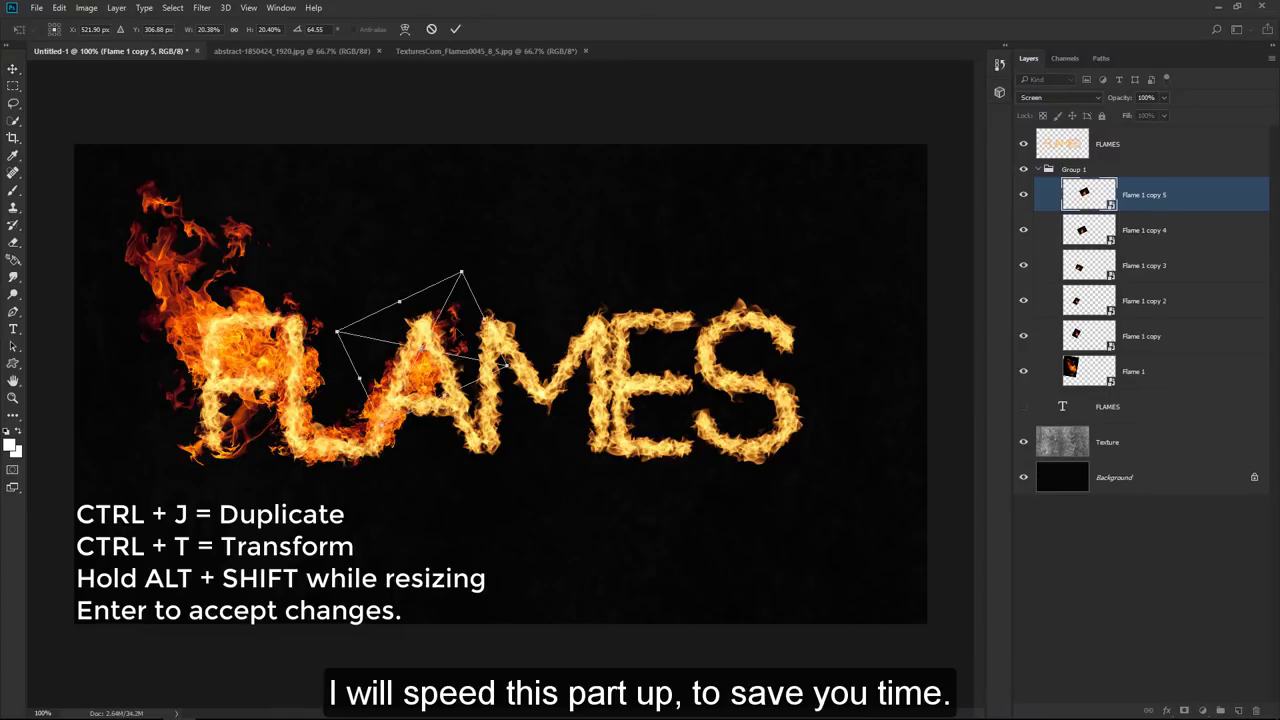
pyautogui.moveTo(430, 380)
pyautogui.mouseDown()
pyautogui.moveTo(465, 293)
pyautogui.moveTo(486, 305)
pyautogui.moveTo(450, 290)
pyautogui.moveTo(430, 475)
pyautogui.moveTo(495, 360)
pyautogui.mouseUp()
pyautogui.press('Return')
pyautogui.hotkey('ctrl', 'j')
pyautogui.hotkey('ctrl', 't')
pyautogui.press('Return')
pyautogui.hotkey('ctrl', 'j')
# - Place flame copies on the M and a near-upright one over the E
pyautogui.hotkey('ctrl', 'j')
pyautogui.hotkey('ctrl', 't')
pyautogui.press('Return')
pyautogui.hotkey('ctrl', 'j')
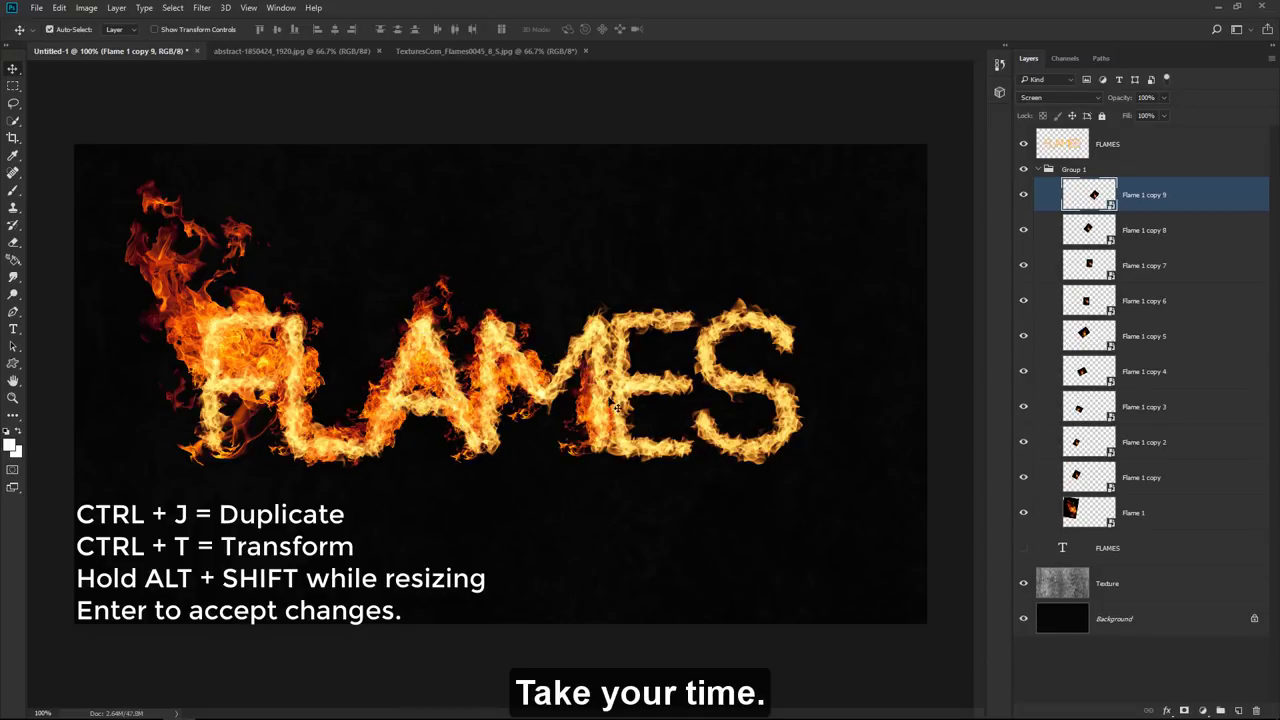
pyautogui.hotkey('ctrl', 't')
pyautogui.press('Return')
# - Add more flame copies along the E and a rotated one below it
pyautogui.hotkey('ctrl', 'j')
pyautogui.hotkey('ctrl', 't')
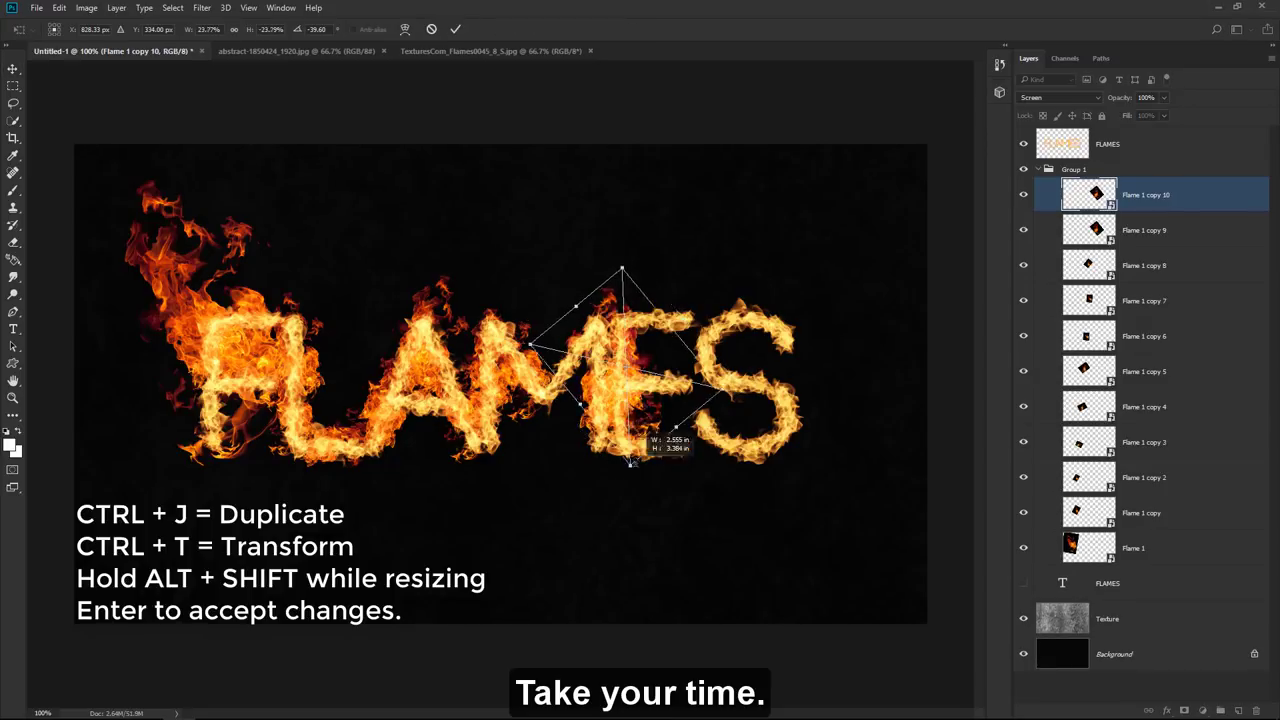
pyautogui.moveTo(657, 443); pyautogui.dragTo(650, 348)
pyautogui.press('Return')
pyautogui.hotkey('ctrl', 'j')
pyautogui.hotkey('ctrl', 't')
pyautogui.moveTo(650, 280); pyautogui.dragTo(671, 229)
pyautogui.hotkey('ctrl', 'j')
pyautogui.hotkey('ctrl', 'j')
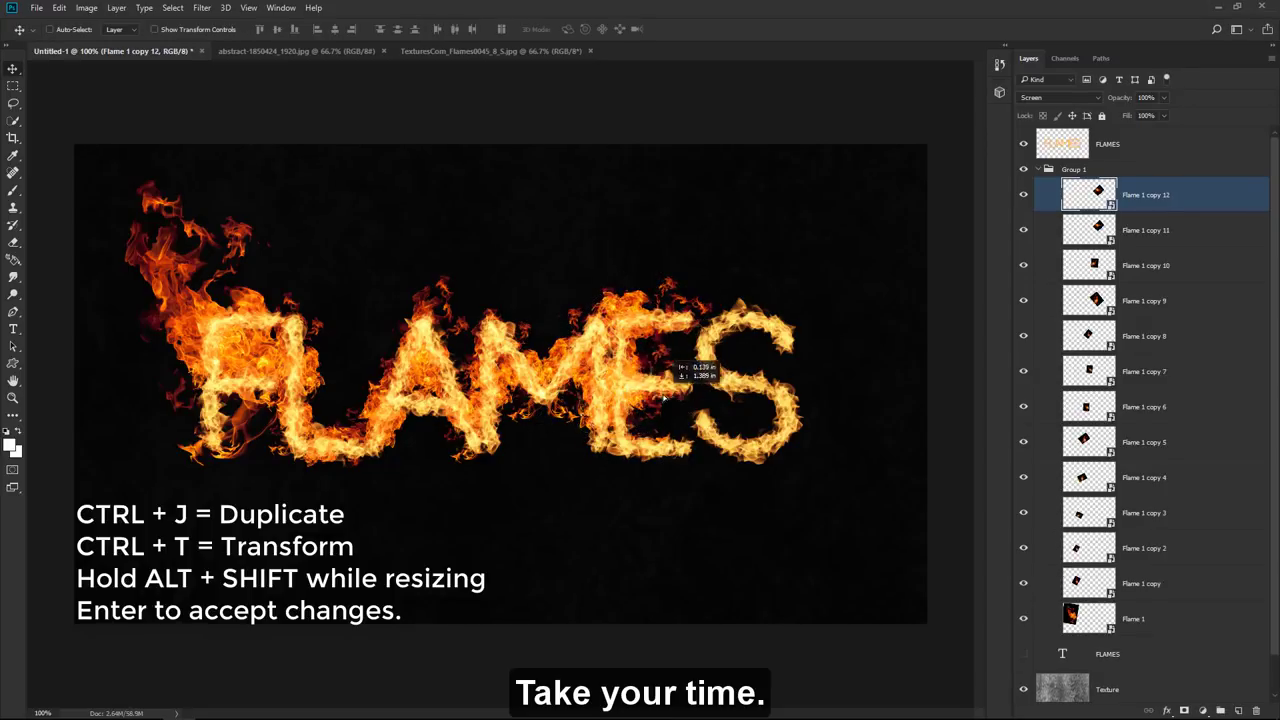
pyautogui.moveTo(700, 371)
pyautogui.mouseDown()
pyautogui.moveTo(657, 465)
pyautogui.moveTo(771, 486)
pyautogui.mouseUp()
pyautogui.hotkey('ctrl', 't')
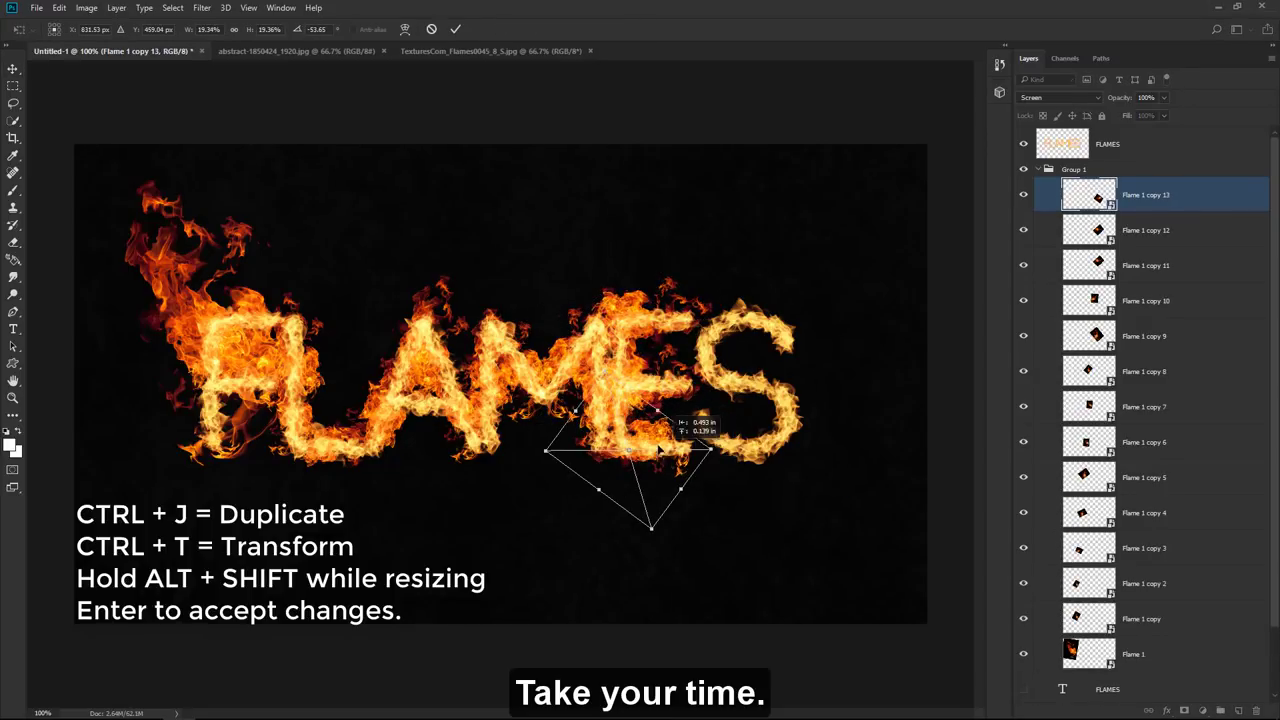
pyautogui.press('Return')
# - Start placing duplicated flame copies on the S
pyautogui.hotkey('ctrl', 'j')
pyautogui.moveTo(698, 464); pyautogui.dragTo(770, 300)
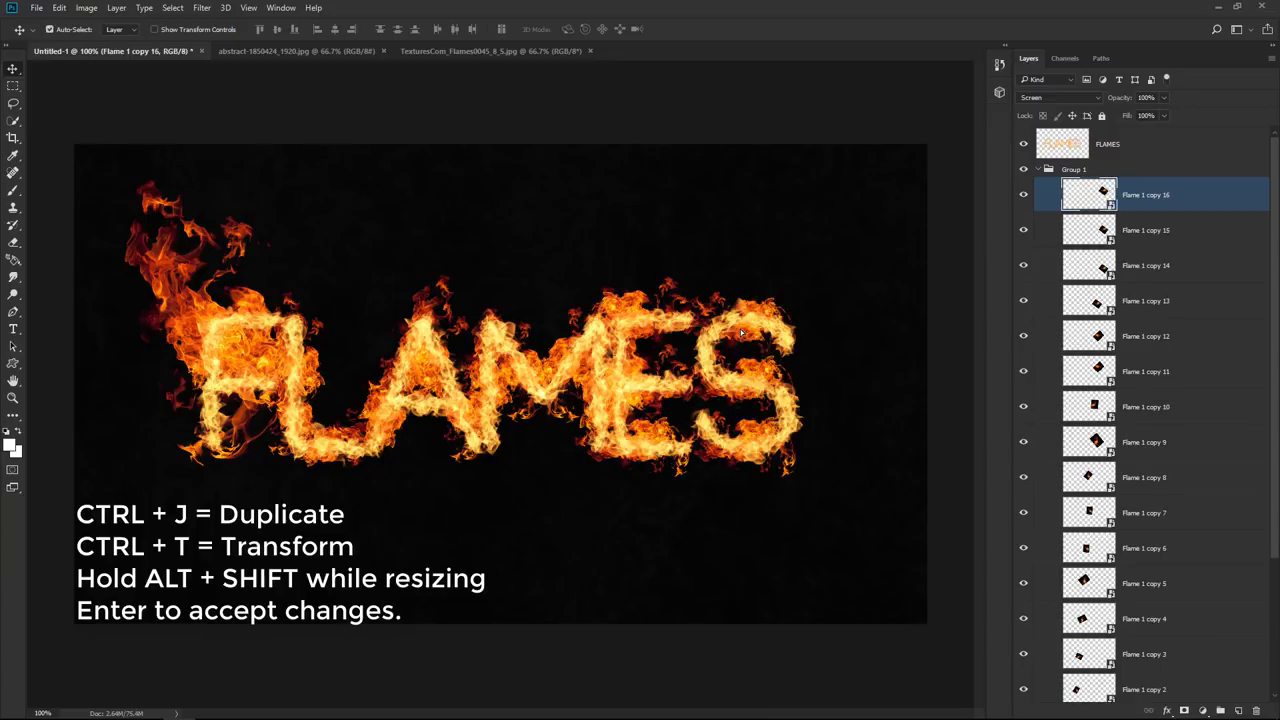
pyautogui.hotkey('ctrl', 'j')
pyautogui.hotkey('ctrl', 'j')
pyautogui.hotkey('ctrl', 't')
pyautogui.hotkey('ctrl', 't')
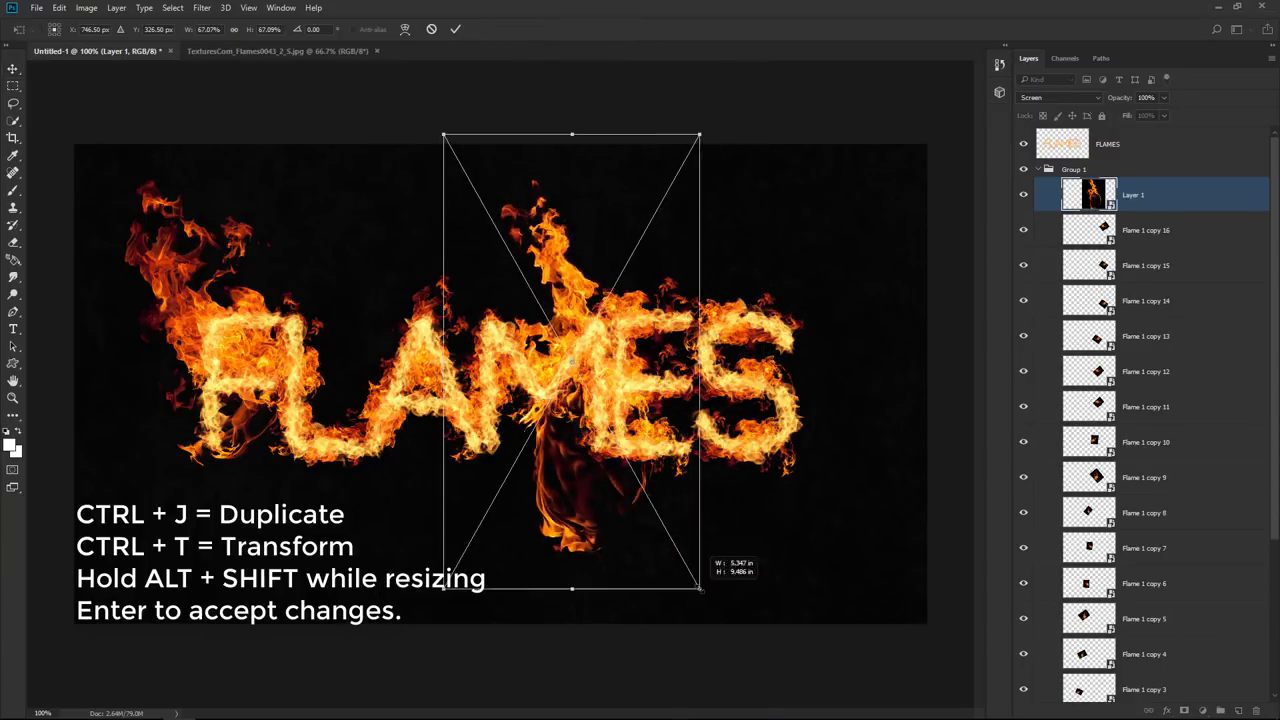
# - Scale down and tilt Layer 1's tall flame over the S, then commit the transform
pyautogui.moveTo(720, 598)
pyautogui.mouseDown()
pyautogui.moveTo(856, 526)
pyautogui.moveTo(840, 512)
pyautogui.moveTo(806, 366)
pyautogui.mouseUp()
pyautogui.moveTo(707, 84); pyautogui.dragTo(745, 95)
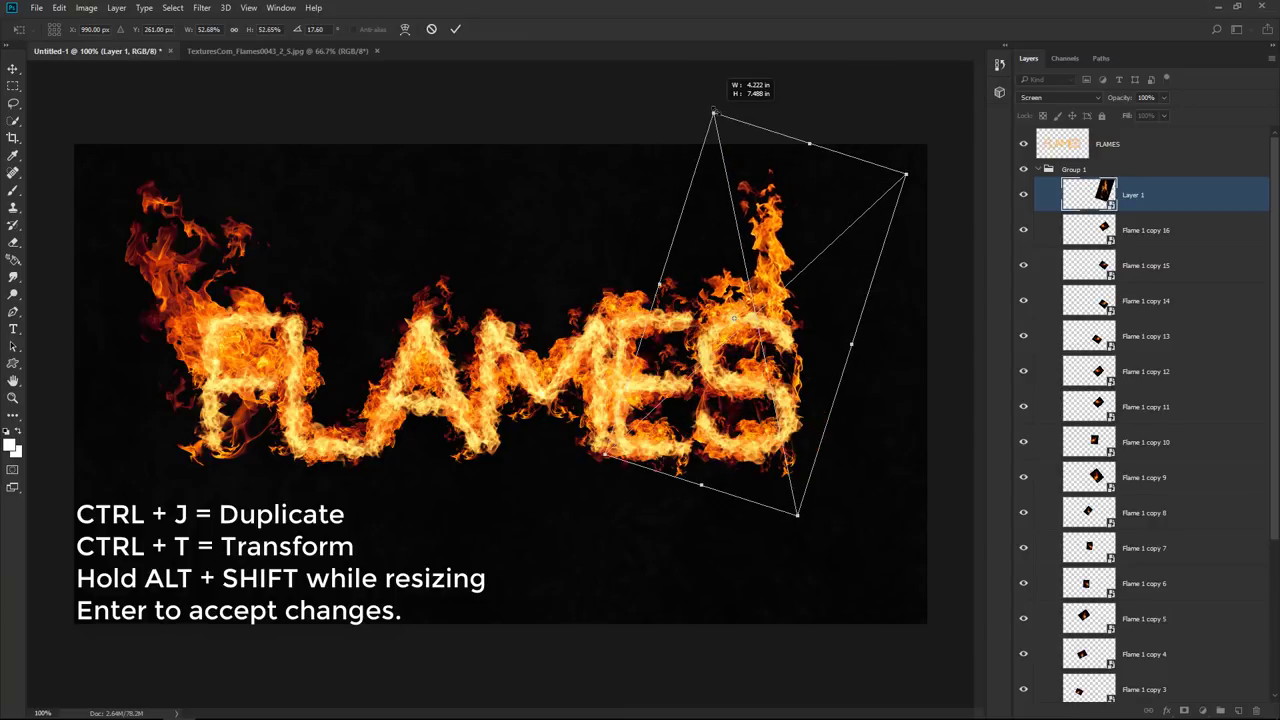
pyautogui.press('Return')
# - Briefly hide Group 1 to compare, then select it and collapse it in the Layers panel
pyautogui.click(1022, 170)
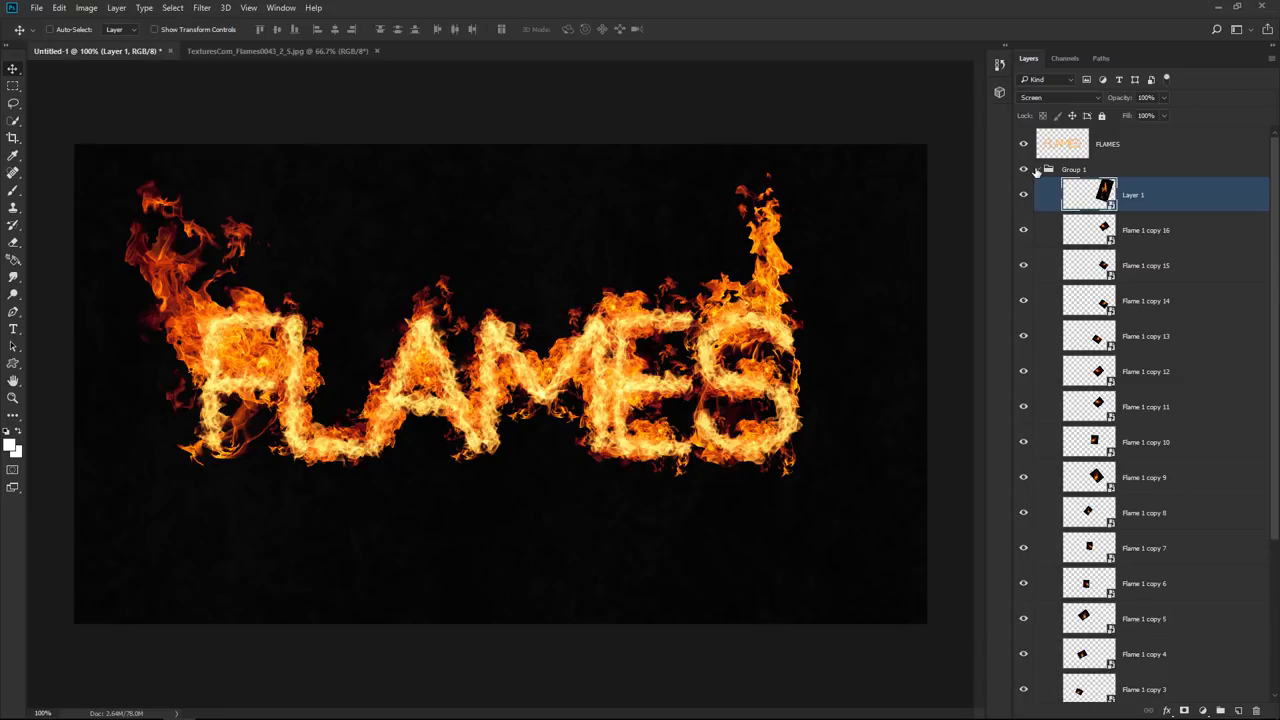
pyautogui.click(1036, 170)
pyautogui.click(1037, 170)
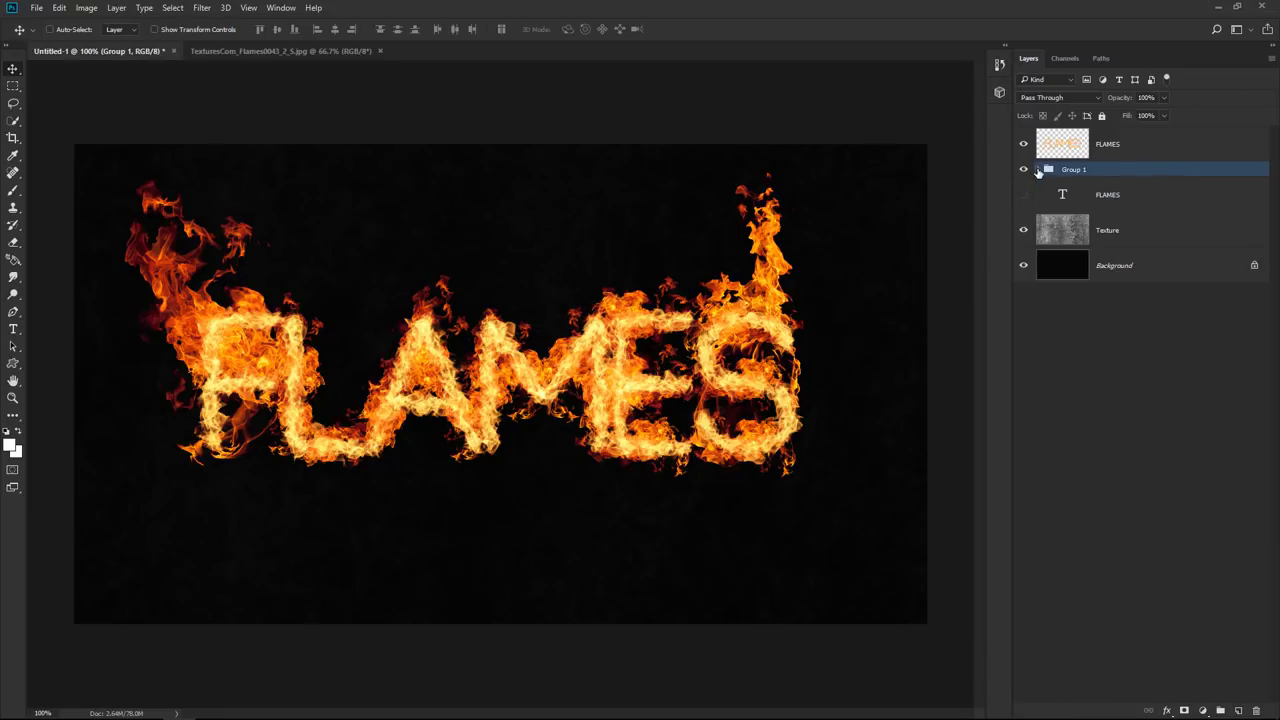
# - Add a Hard Light Inner Glow to the FLAMES layer in orange ff5a00 at 2 px size
pyautogui.click(1104, 146)
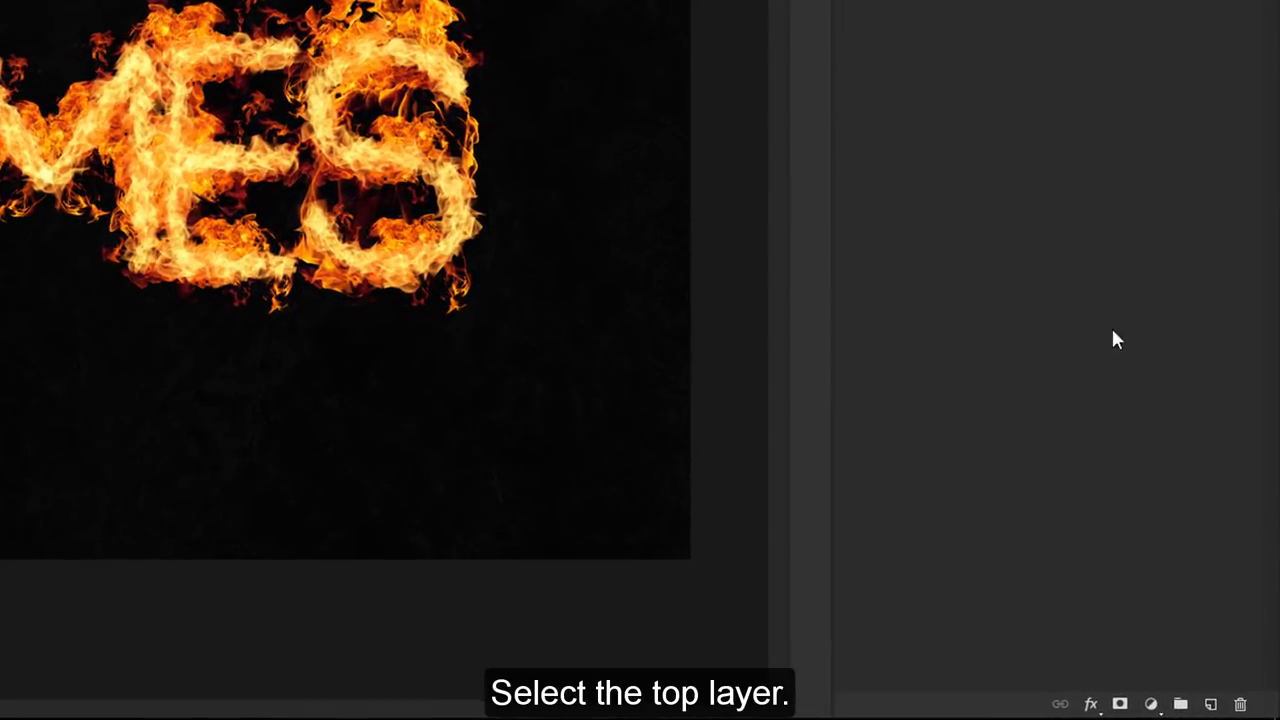
pyautogui.click(1091, 704)
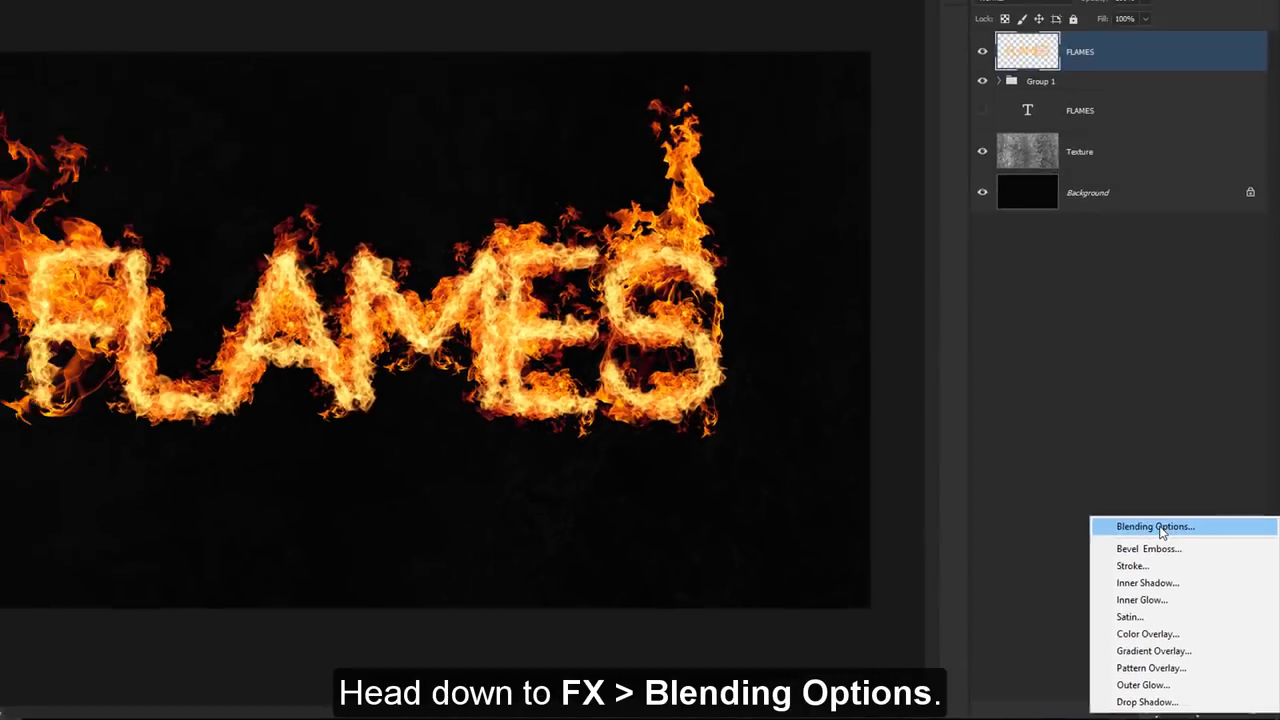
pyautogui.click(1108, 446)
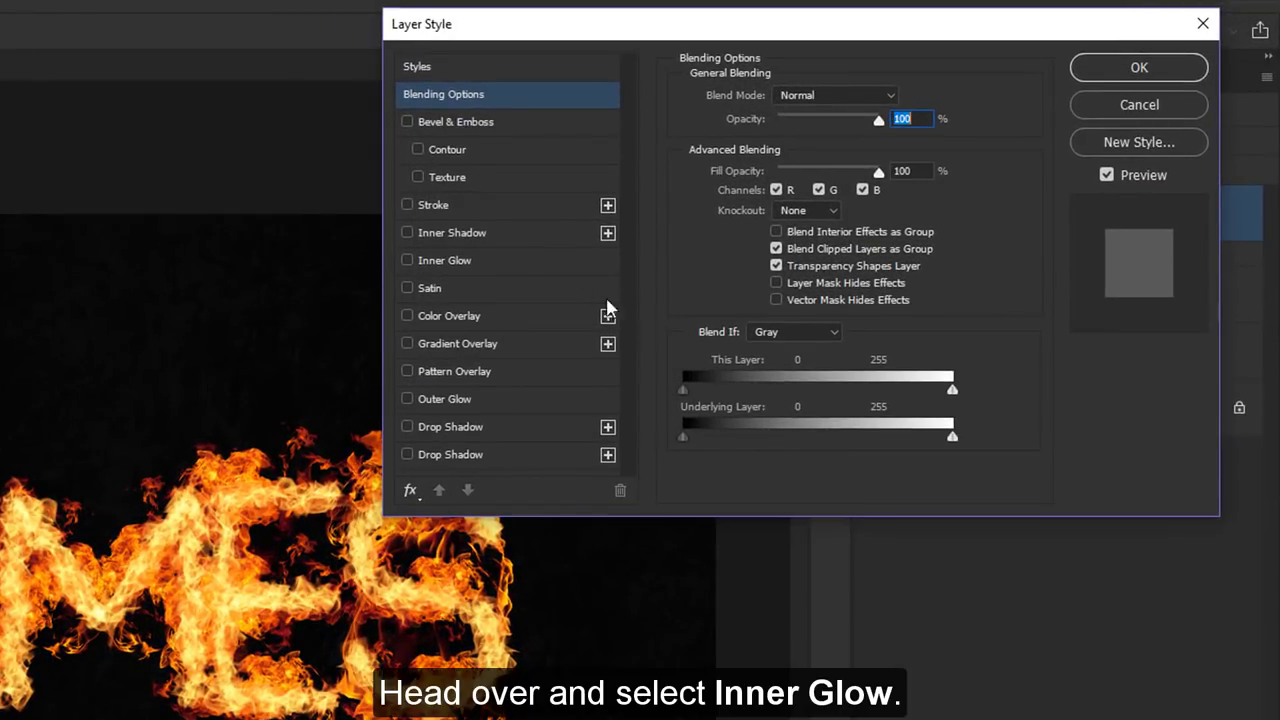
pyautogui.click(444, 263)
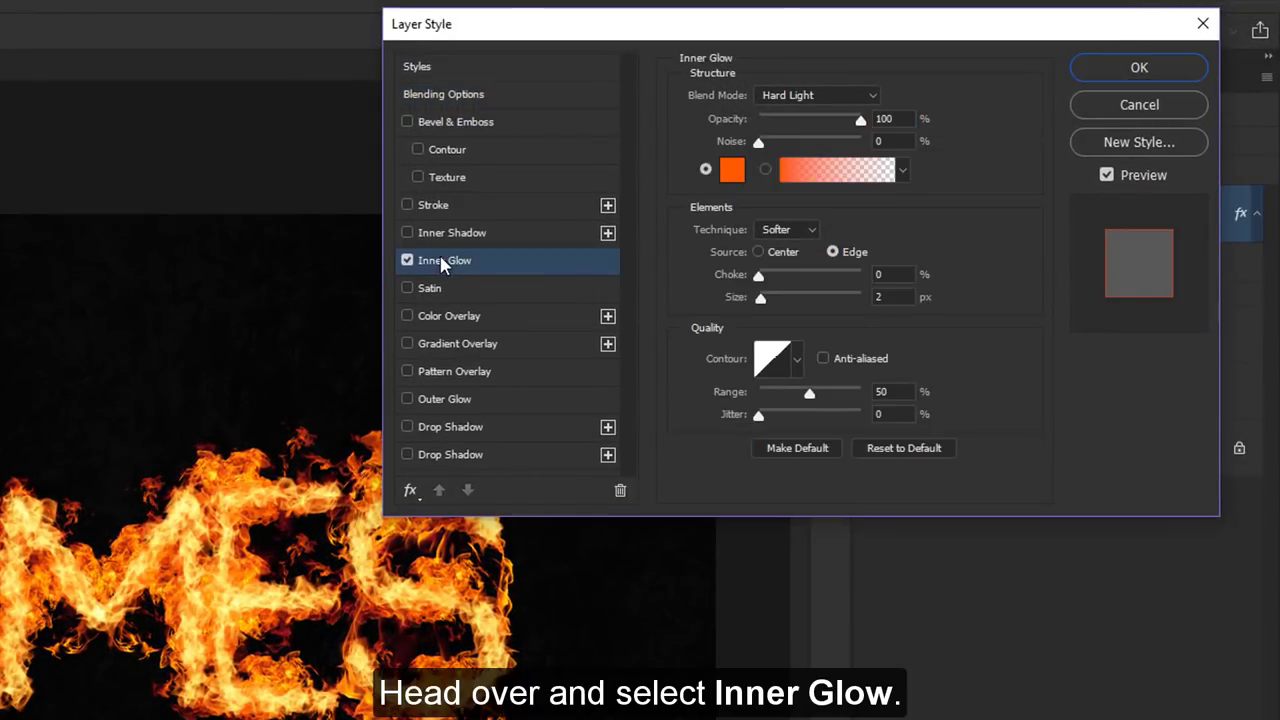
pyautogui.click(790, 96)
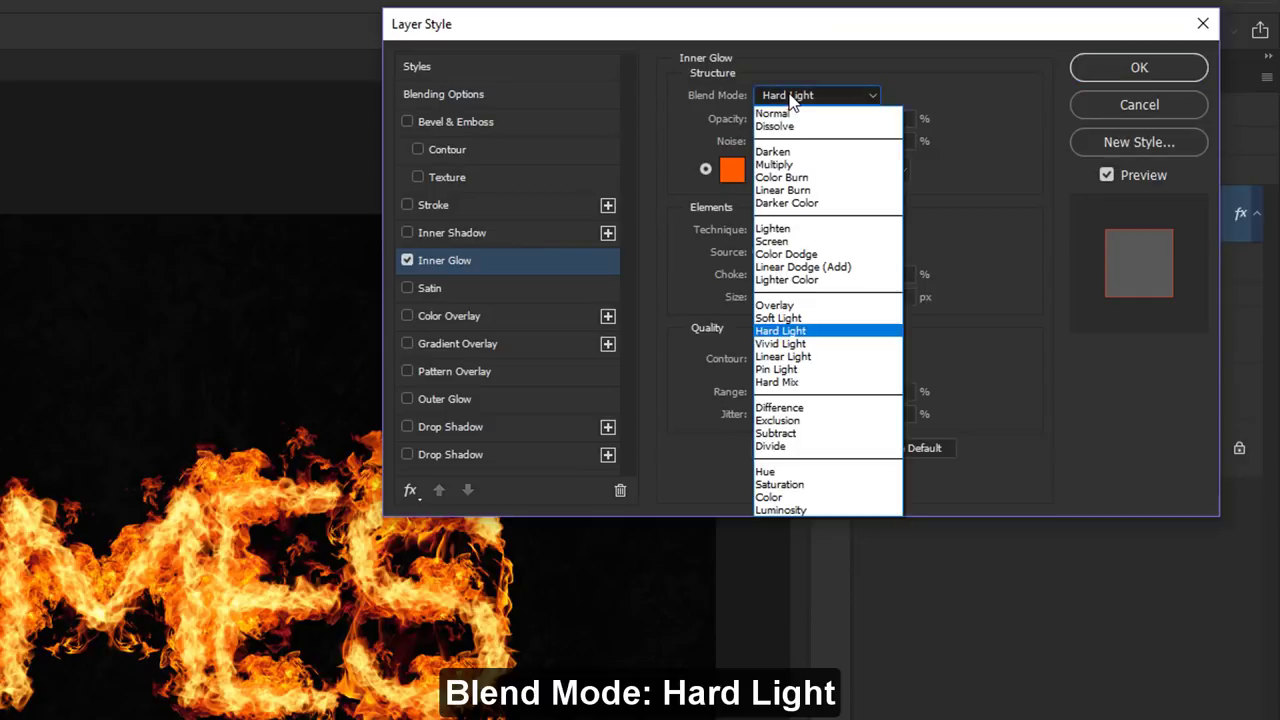
pyautogui.click(808, 333)
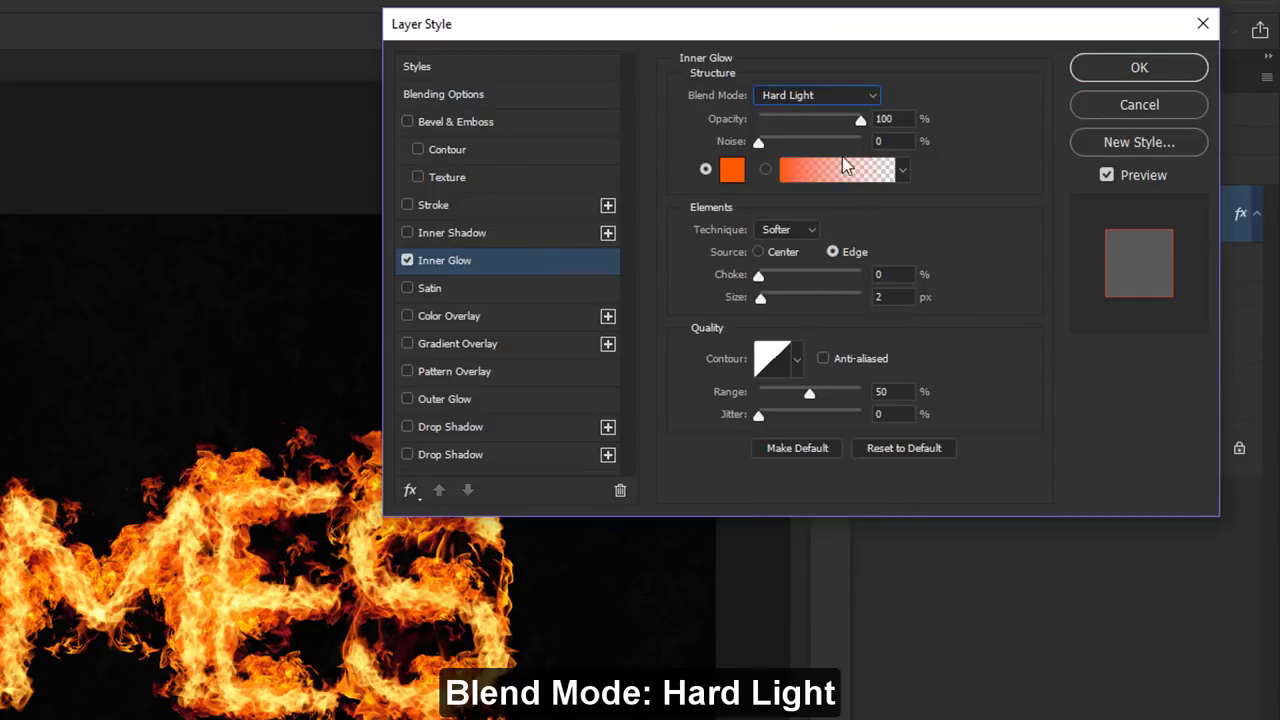
pyautogui.click(732, 171)
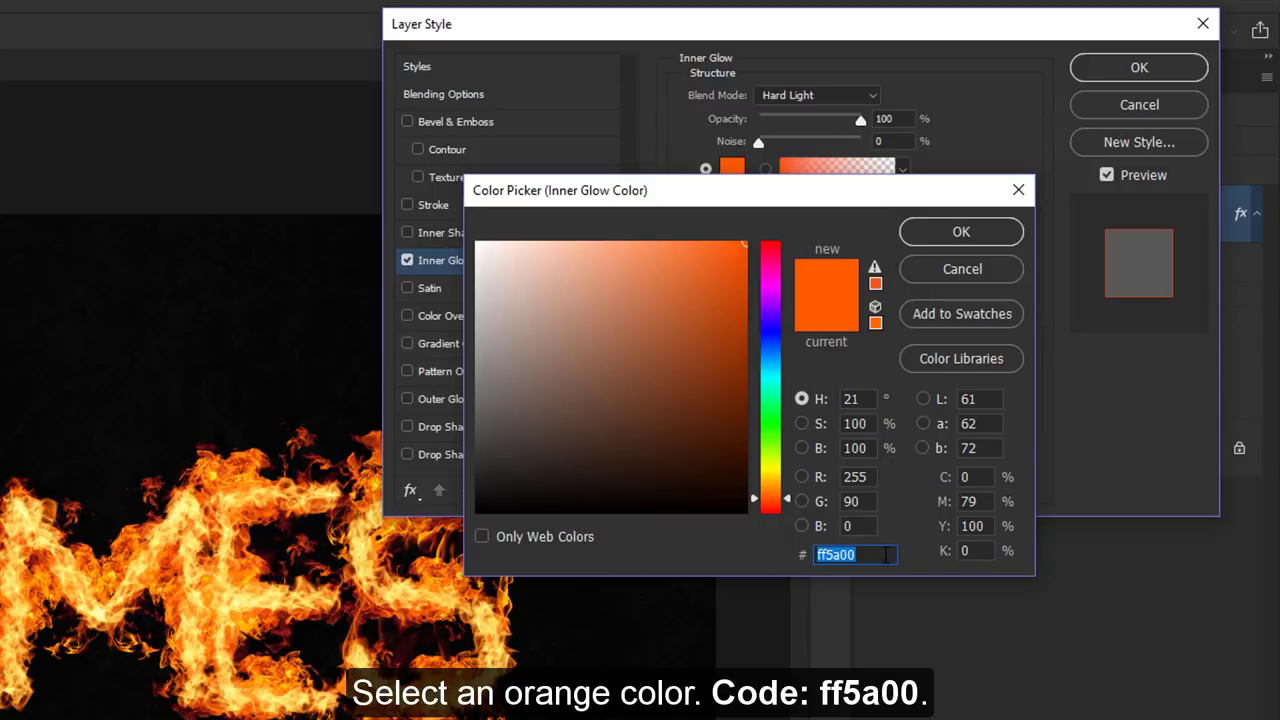
pyautogui.click(960, 231)
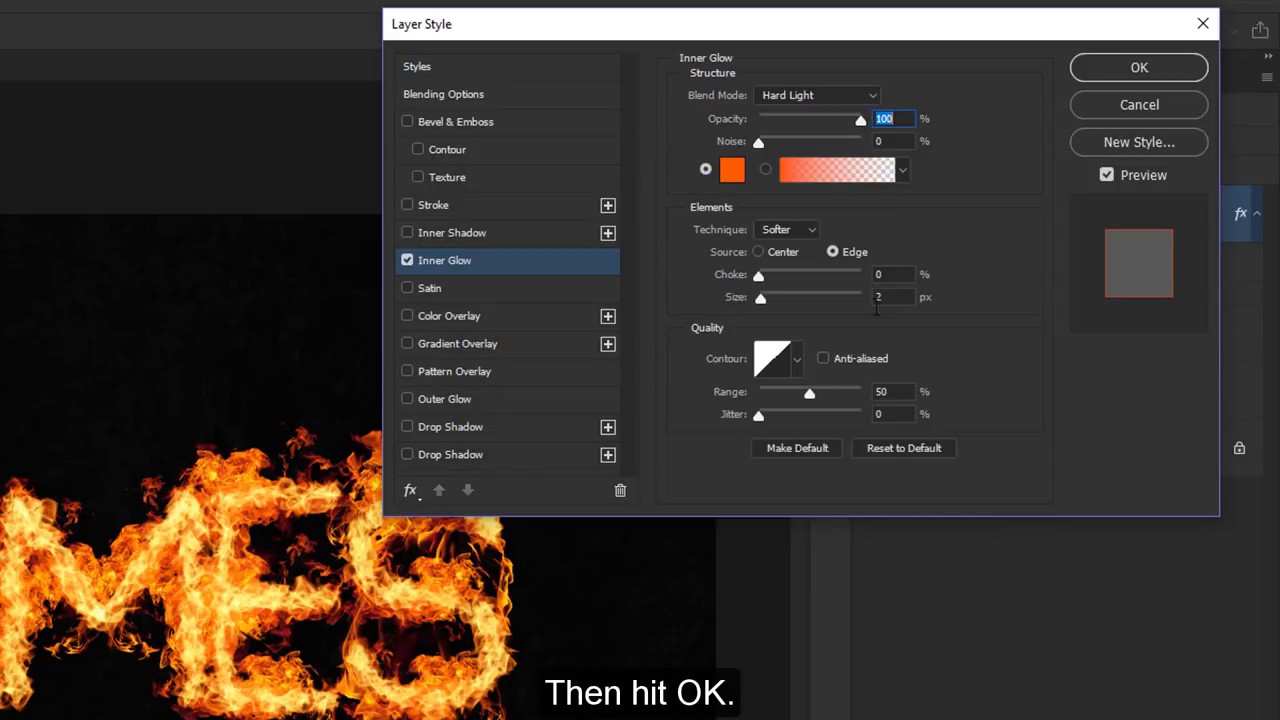
pyautogui.doubleClick(894, 297)
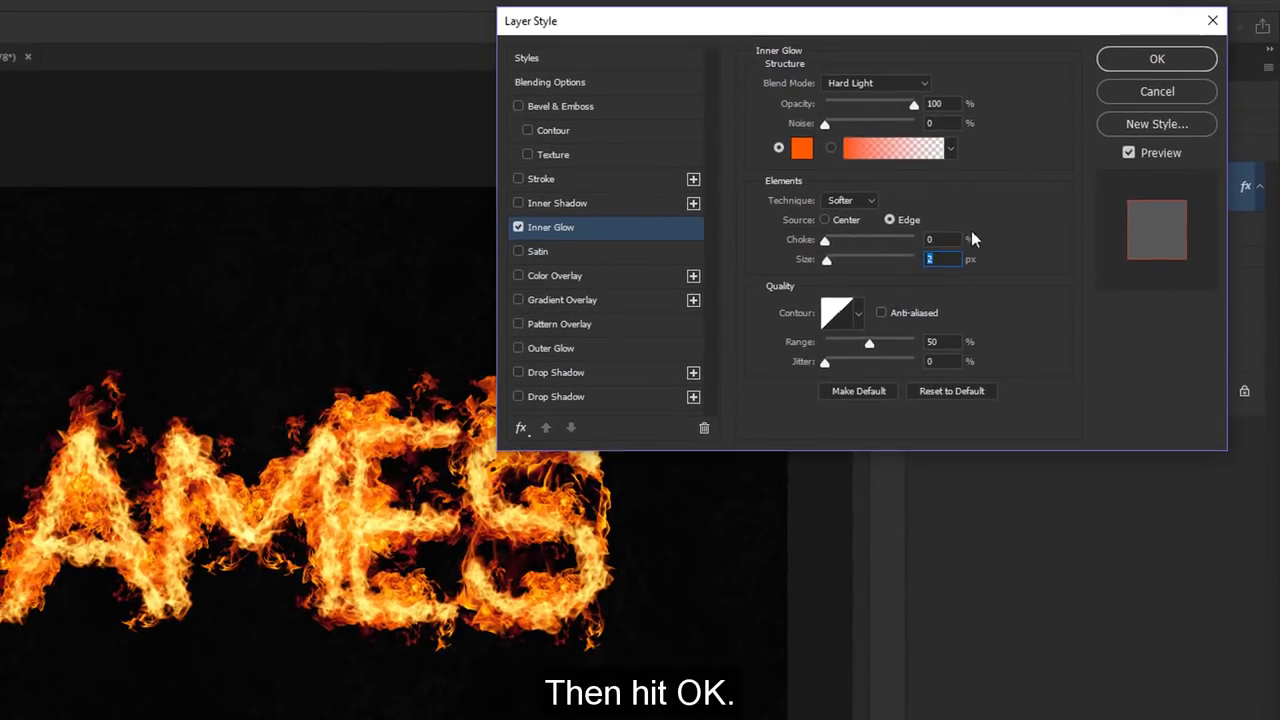
pyautogui.click(1105, 60)
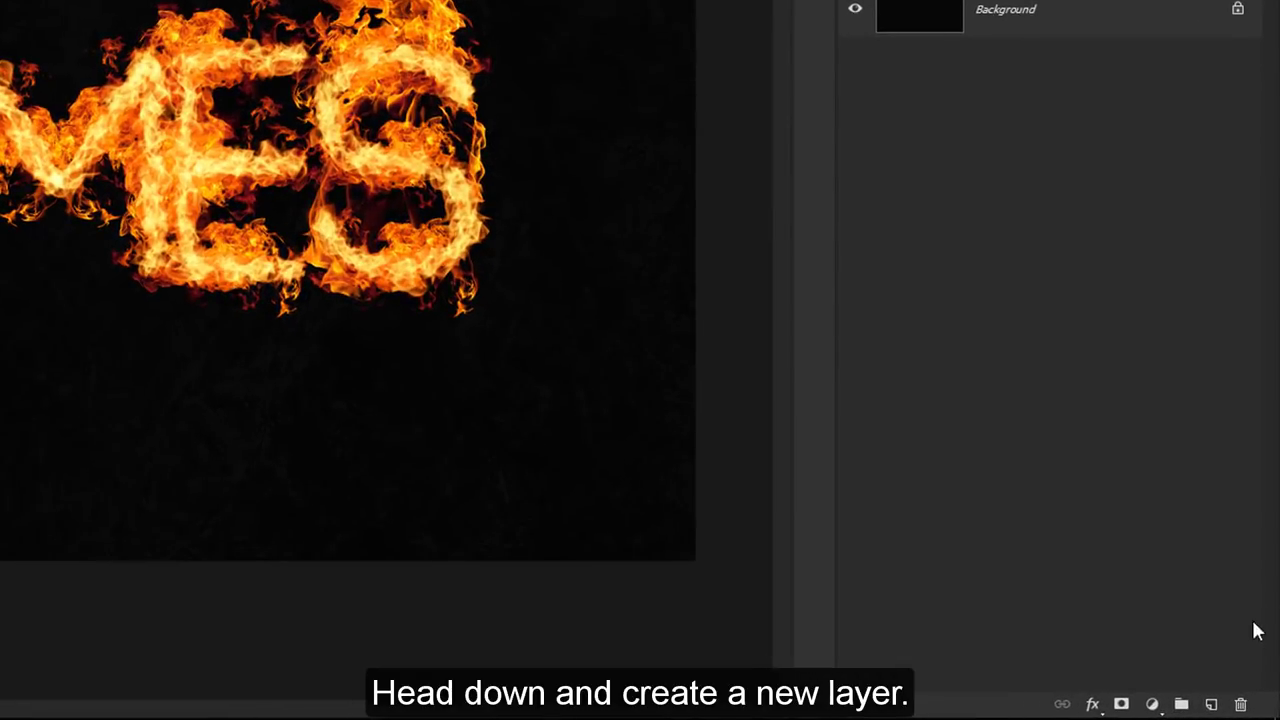
# - Create a new layer, move it just below Group 1, and start renaming it Clouds
pyautogui.click(1211, 705)
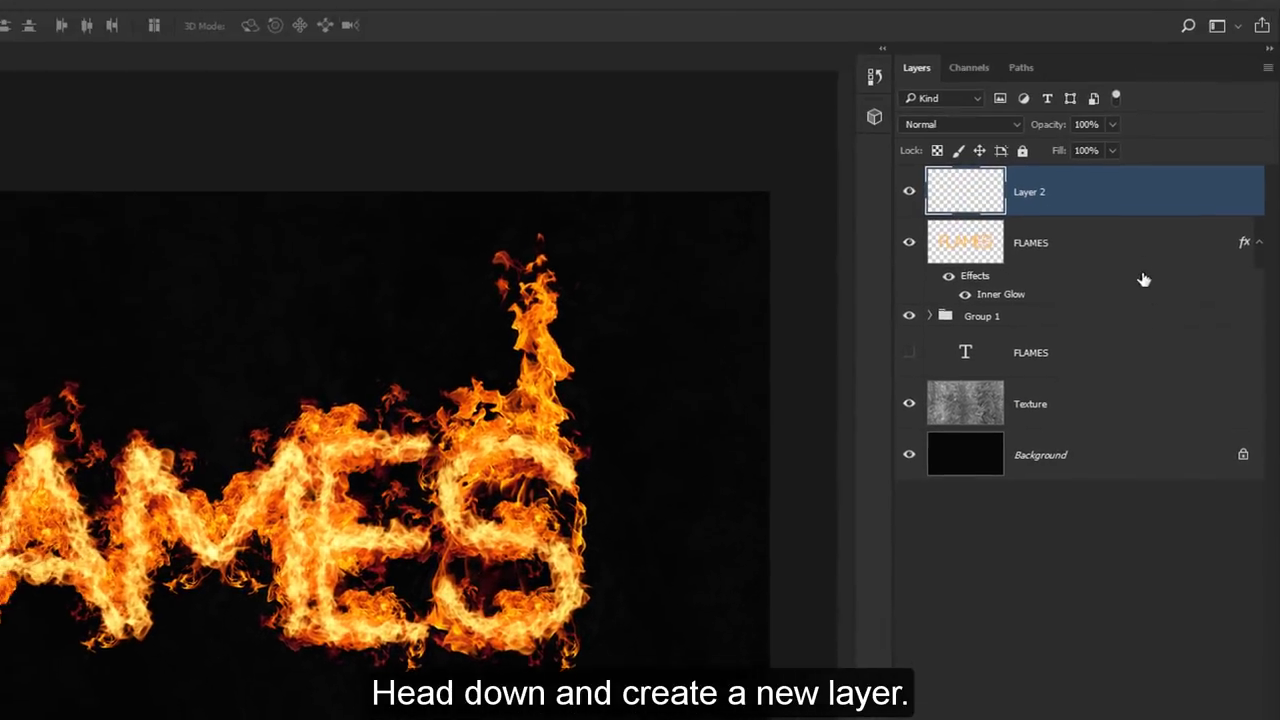
pyautogui.moveTo(1131, 228); pyautogui.dragTo(1124, 350)
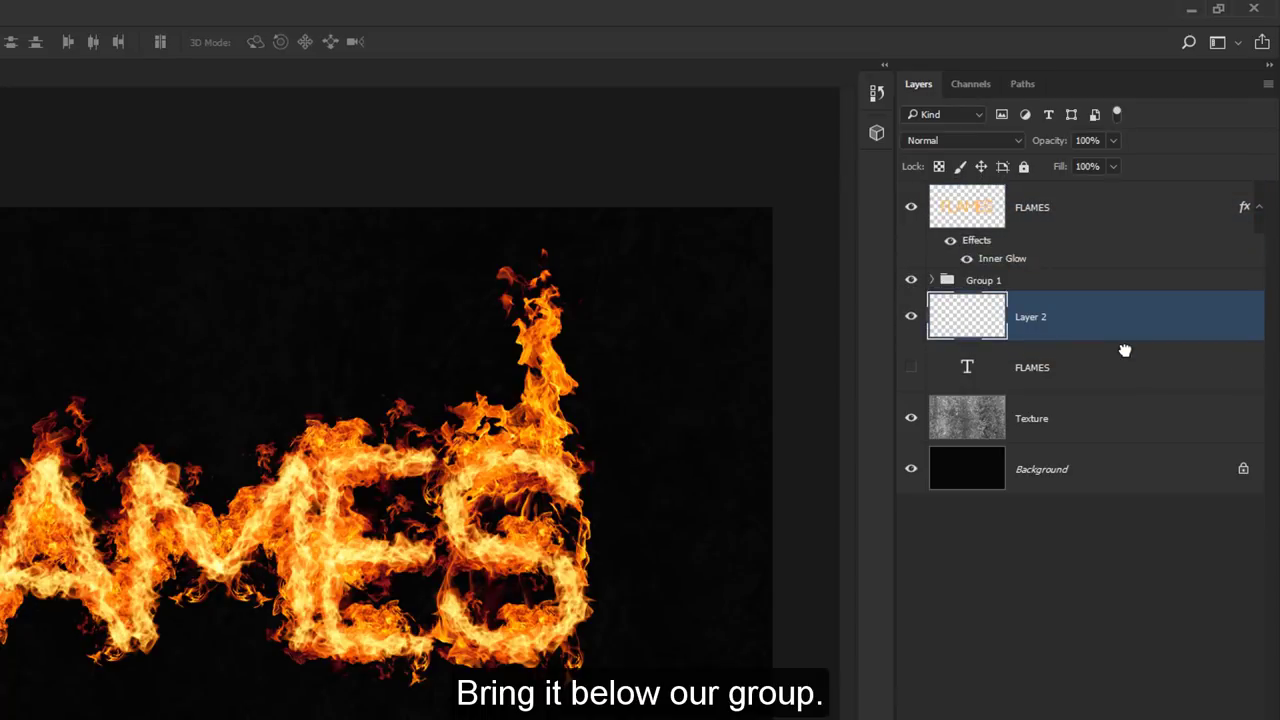
pyautogui.doubleClick(1031, 316)
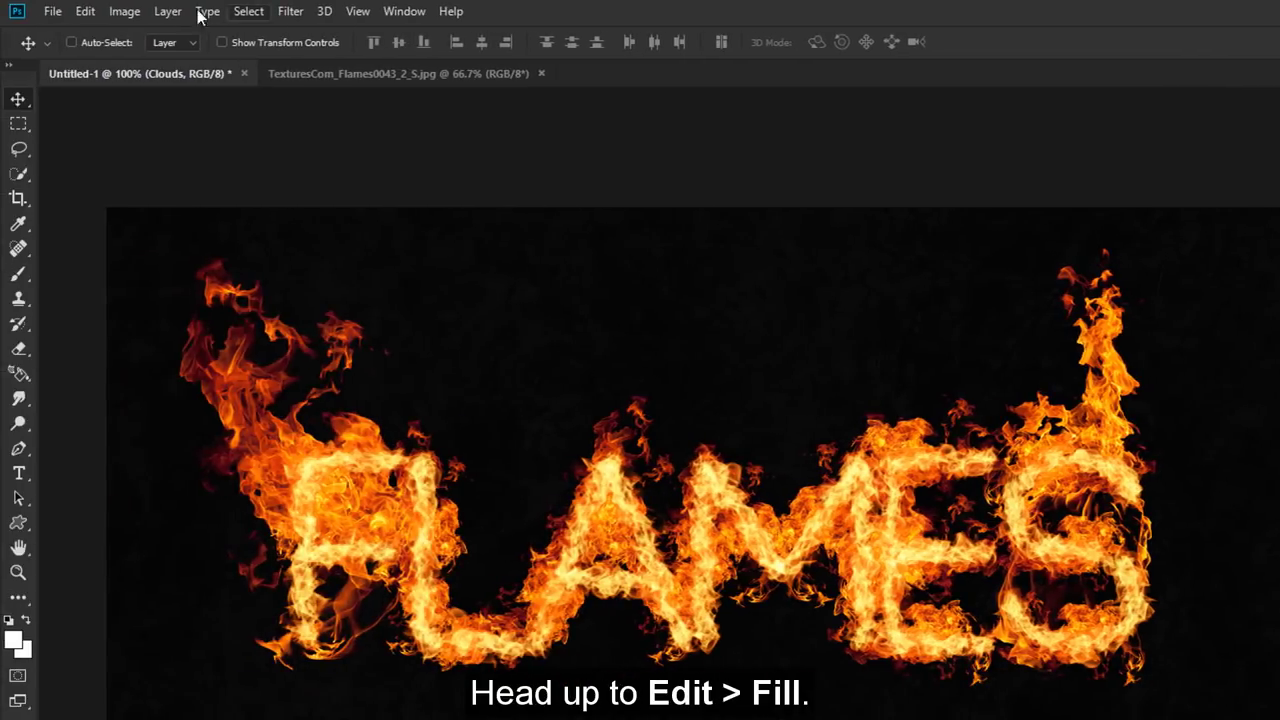
# - Fill the Clouds layer with black using Edit > Fill
pyautogui.click(84, 10)
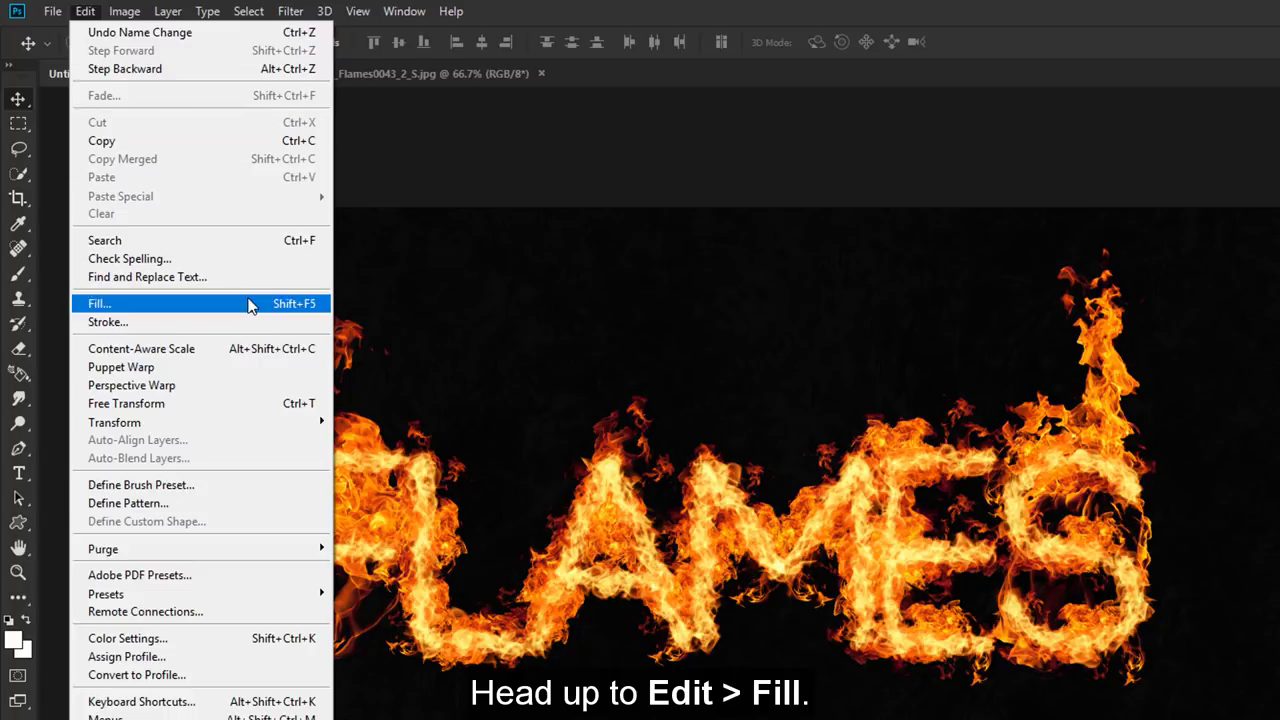
pyautogui.click(249, 303)
pyautogui.click(1000, 293)
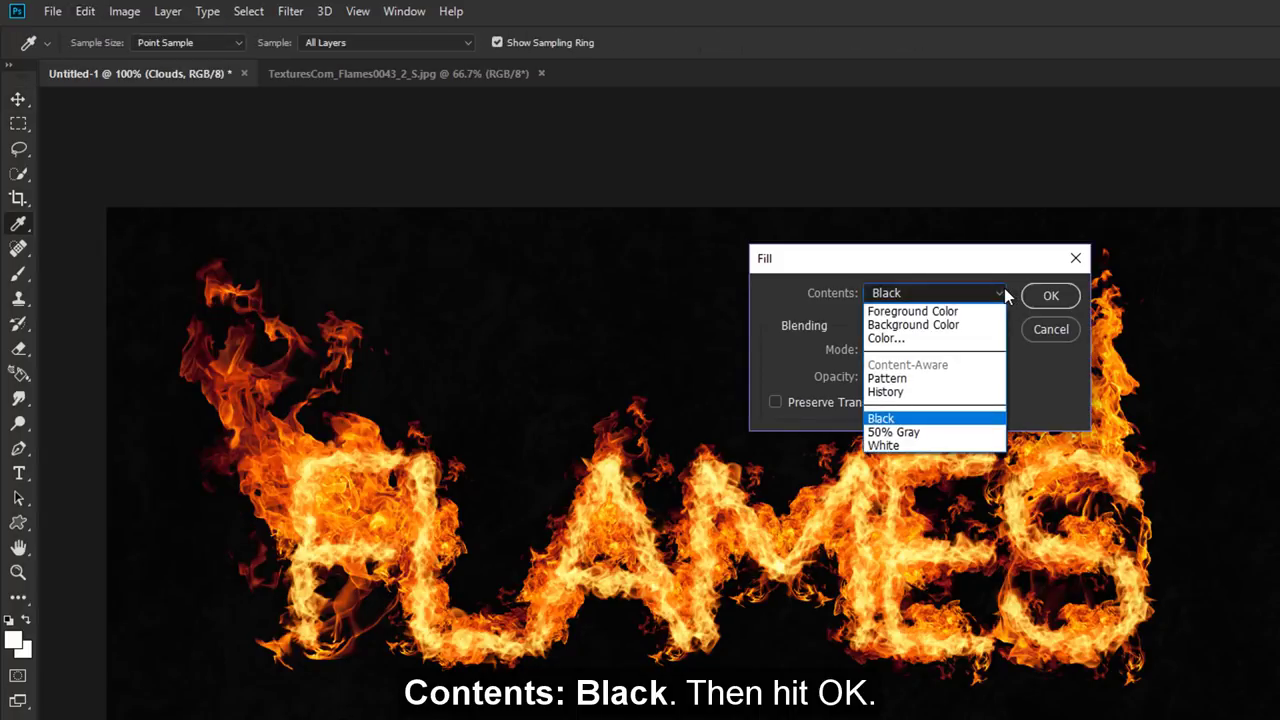
pyautogui.click(977, 420)
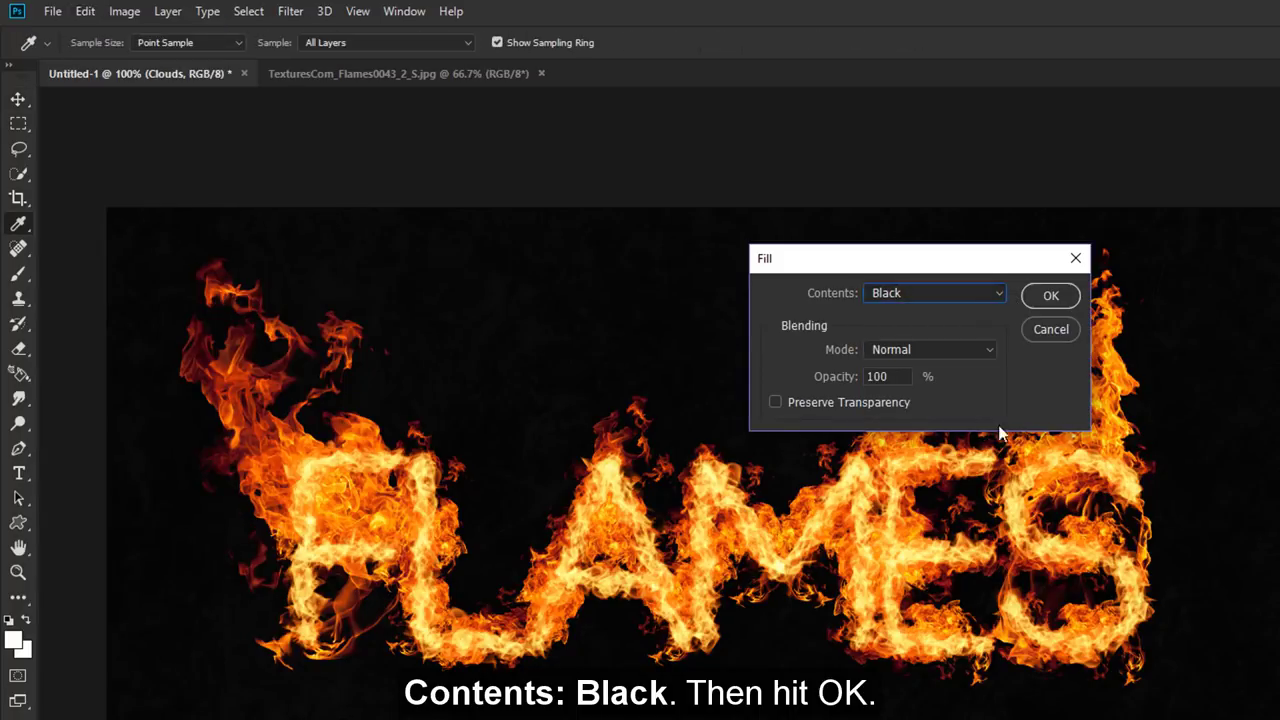
pyautogui.click(1057, 298)
# - Reset colours to black and white and render grey Clouds across the layer
pyautogui.press('v')
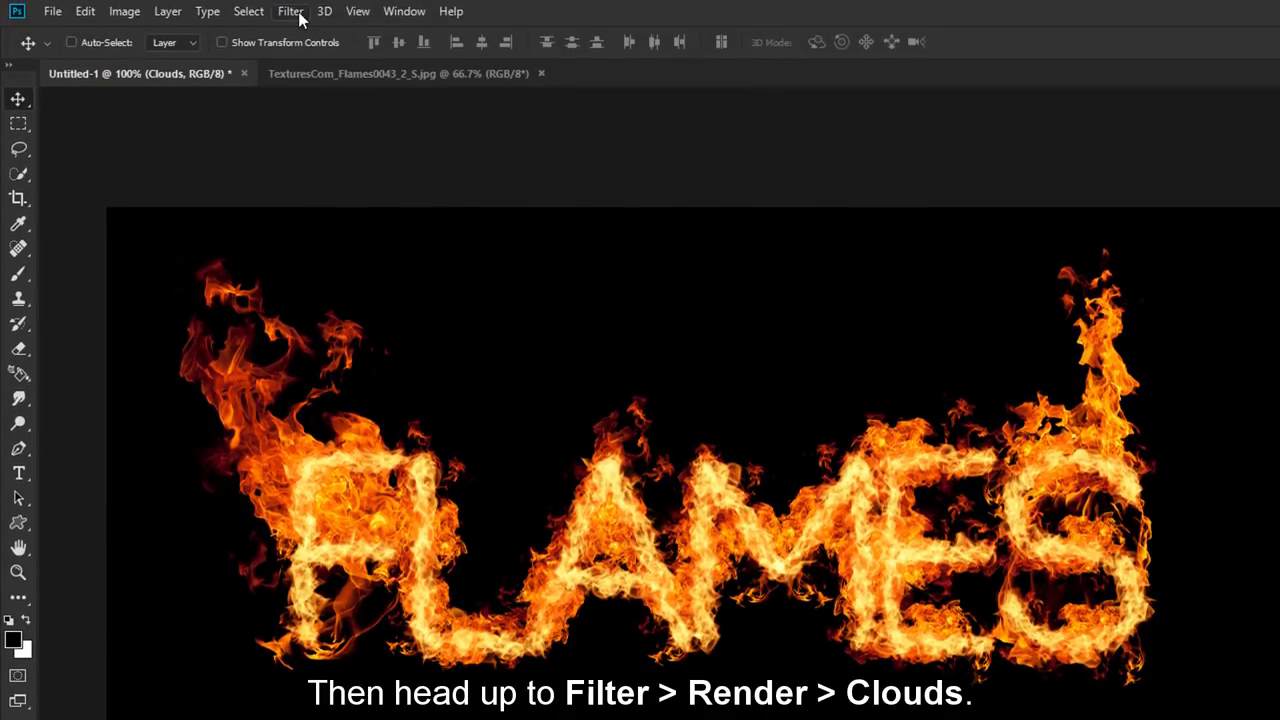
pyautogui.click(292, 12)
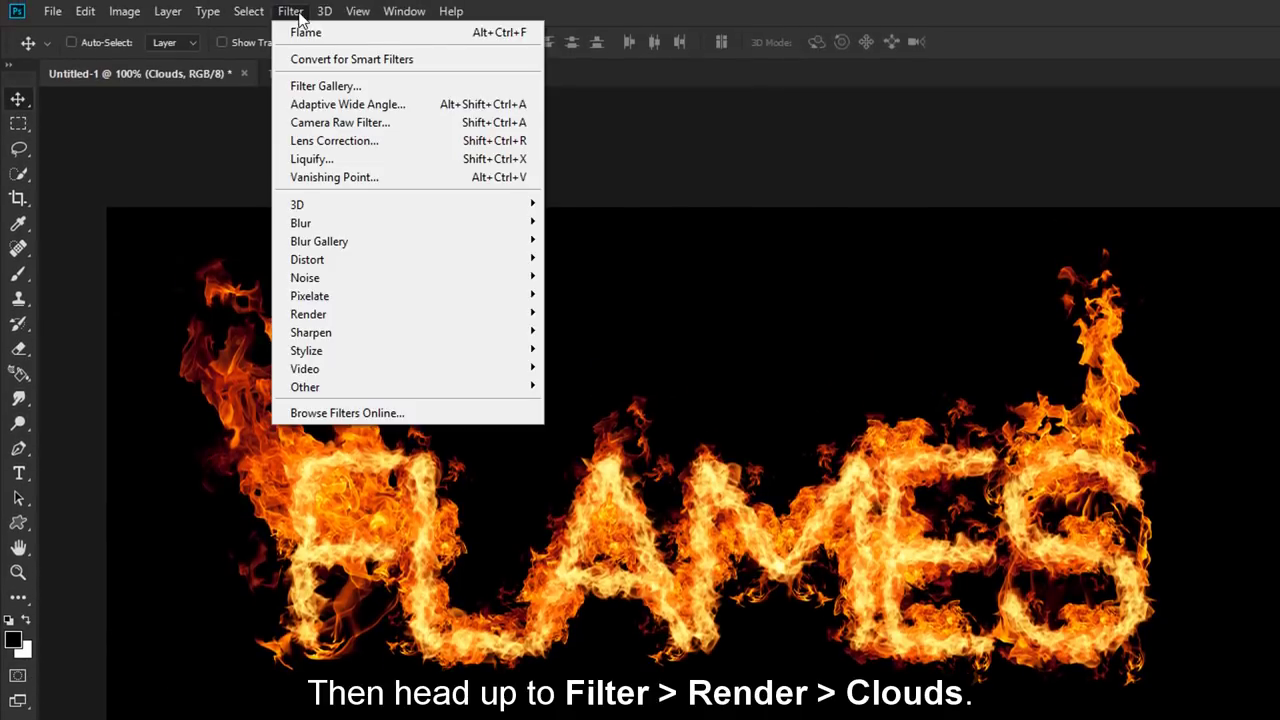
pyautogui.moveTo(308, 314)
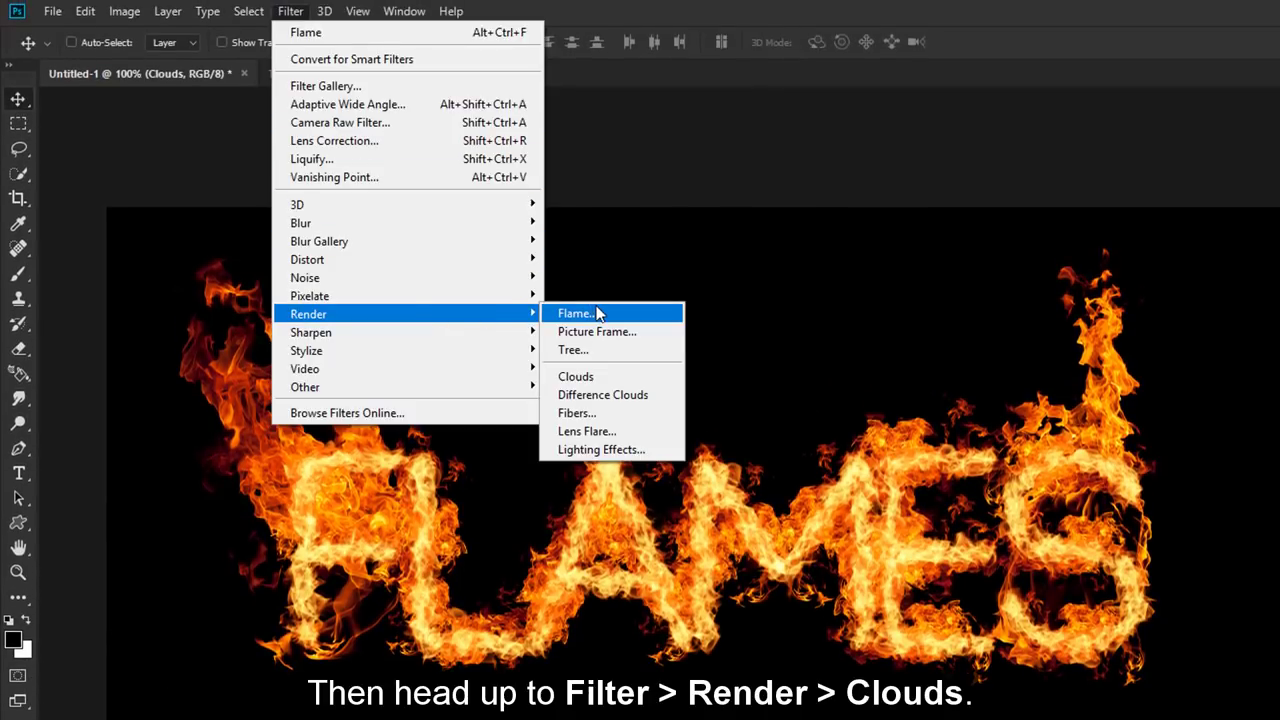
pyautogui.click(627, 384)
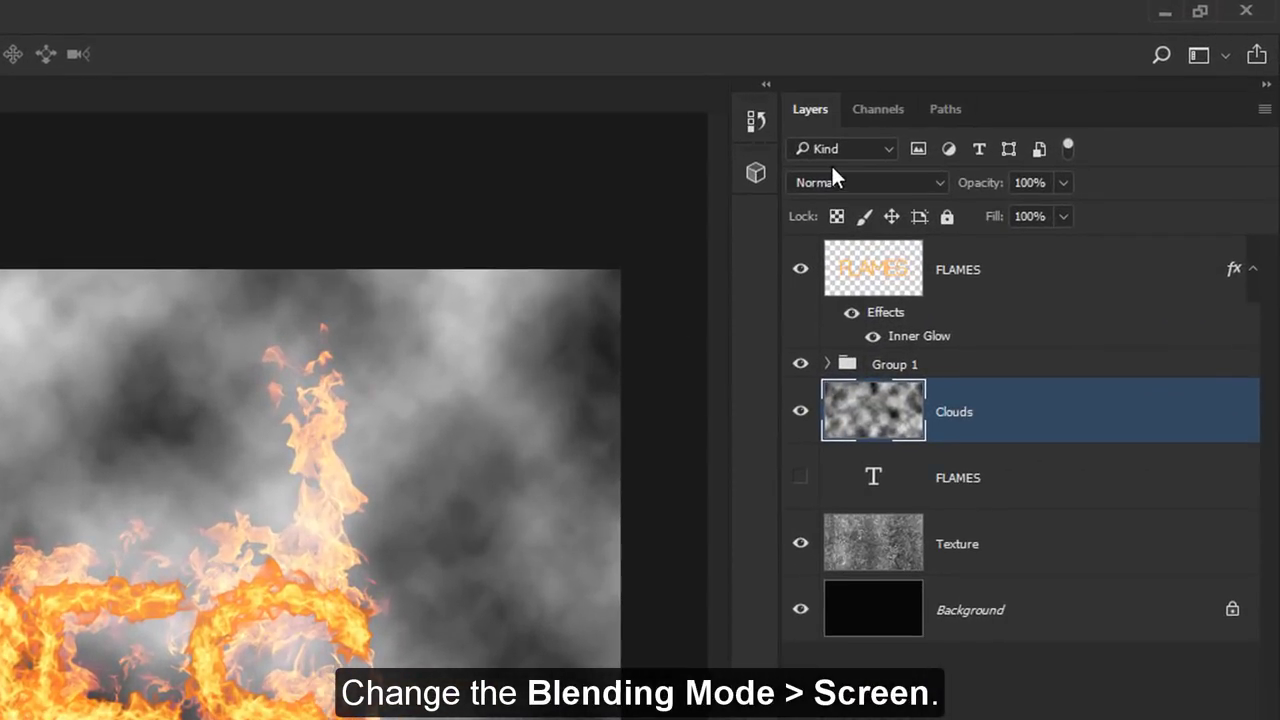
# - Set Clouds to Screen blending and split its This Layer black slider to 0/255
pyautogui.click(849, 182)
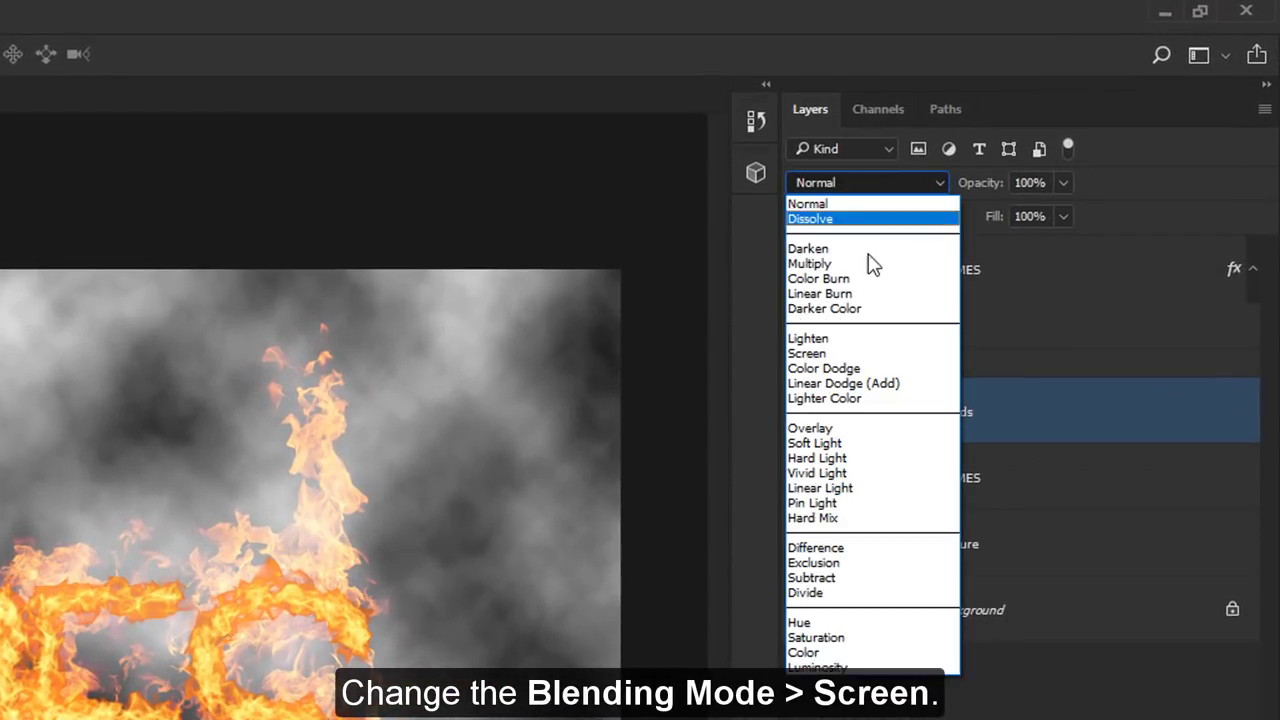
pyautogui.click(905, 356)
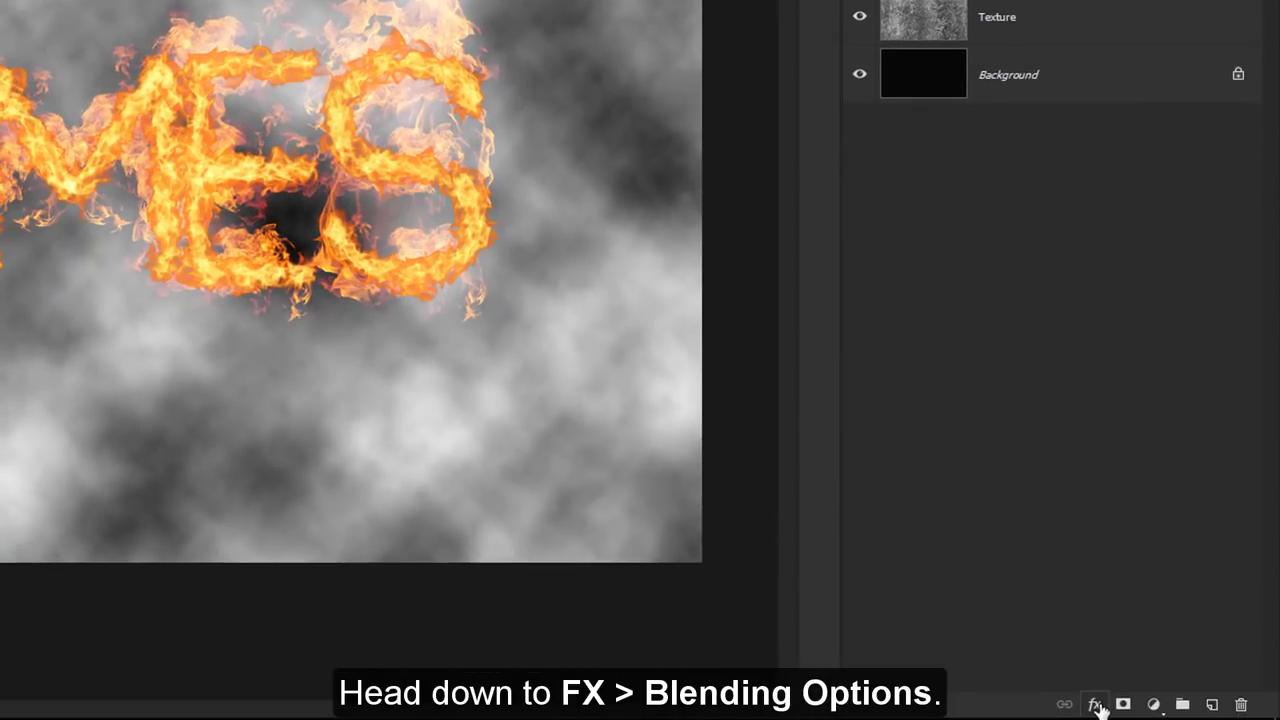
pyautogui.click(1097, 706)
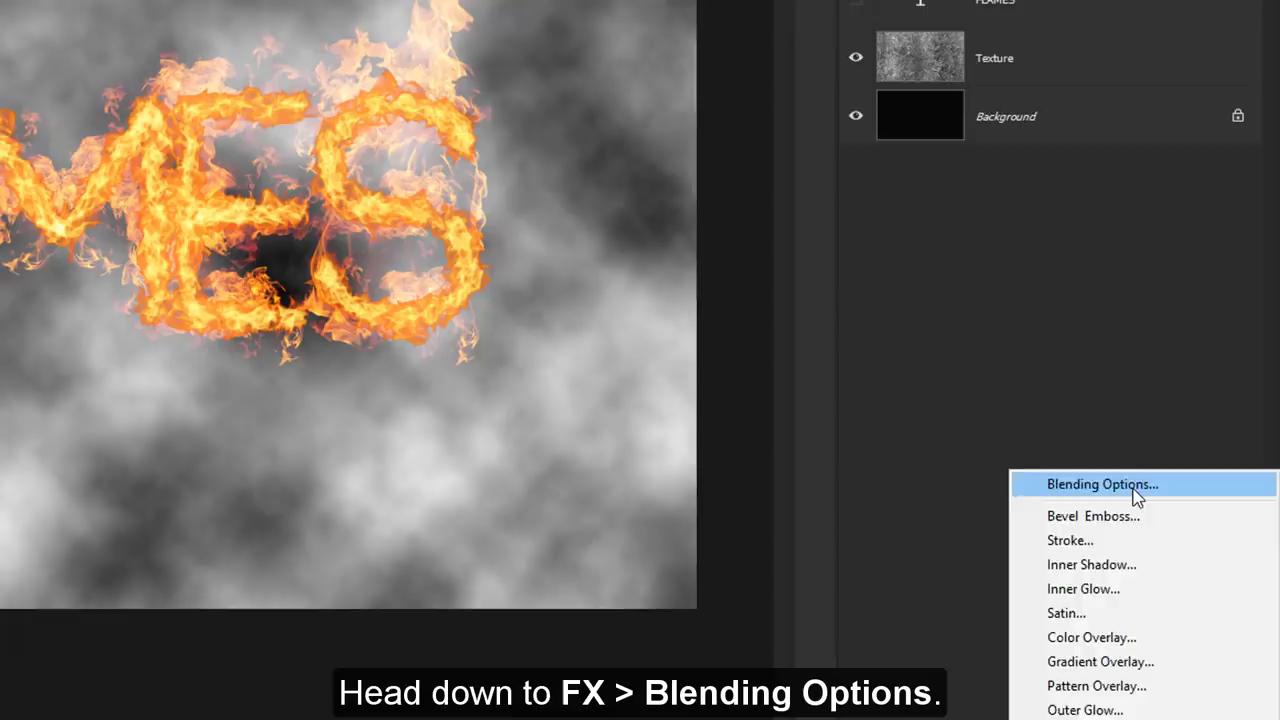
pyautogui.click(1102, 484)
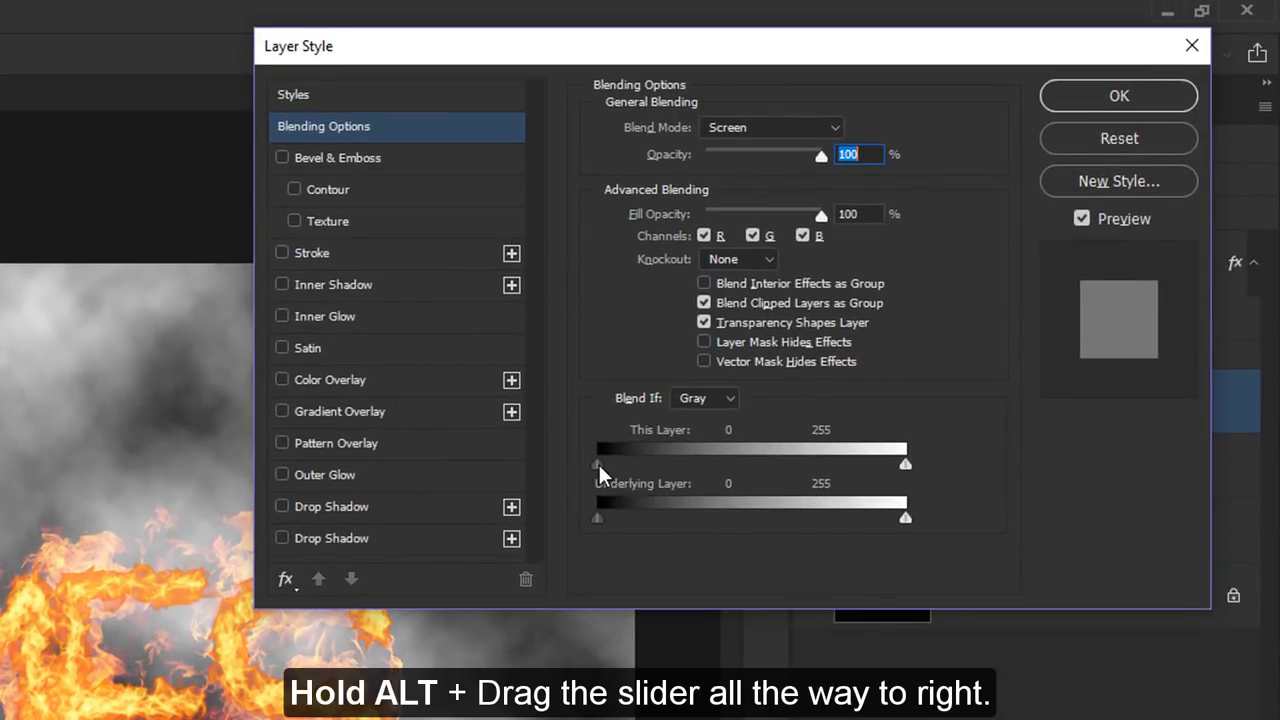
pyautogui.moveTo(598, 464); pyautogui.dragTo(905, 464)
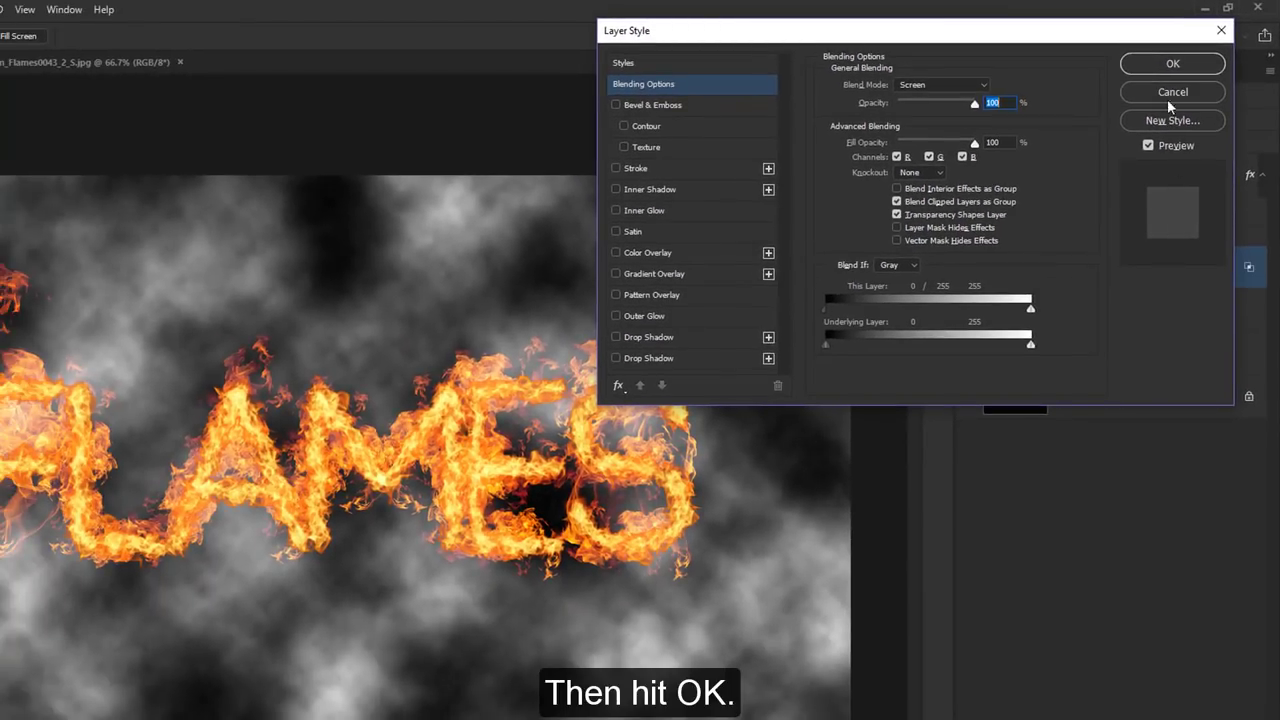
pyautogui.click(1169, 70)
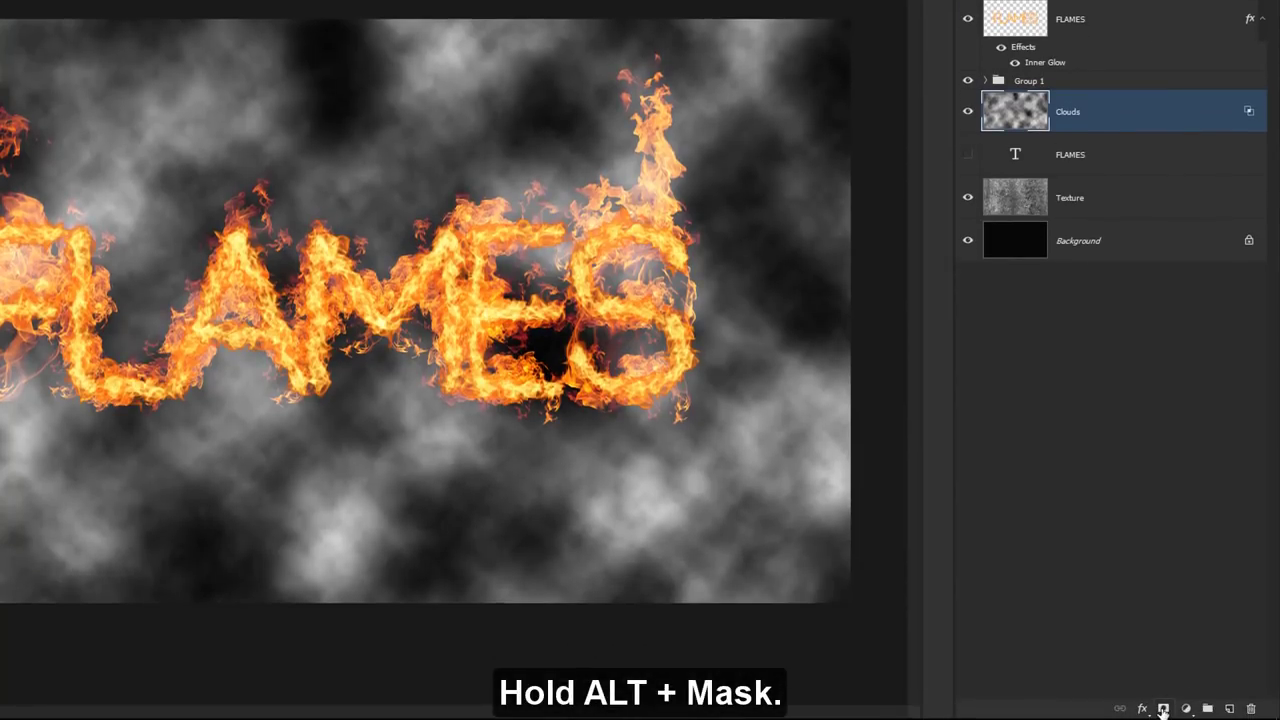
# - Hide the clouds with a black layer mask and pick a large soft brush
pyautogui.keyDown('alt'); pyautogui.click(1163, 709); pyautogui.keyUp('alt')
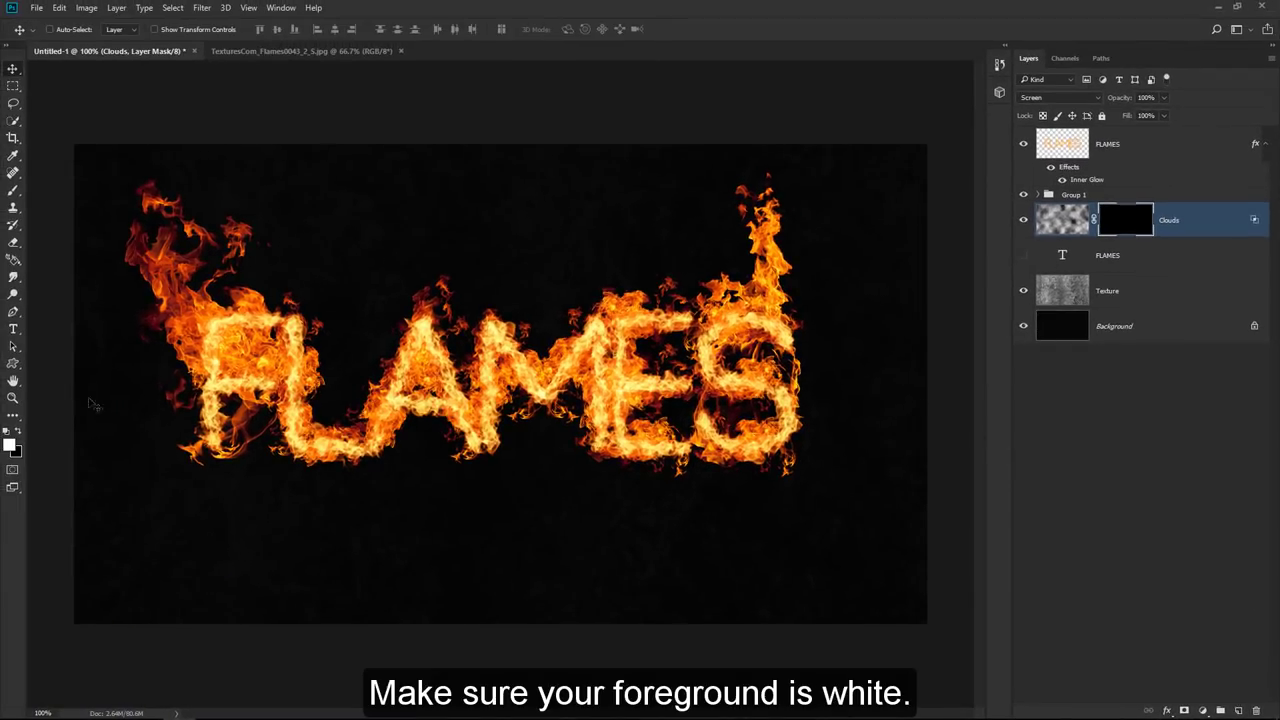
pyautogui.click(14, 189)
pyautogui.click(64, 30)
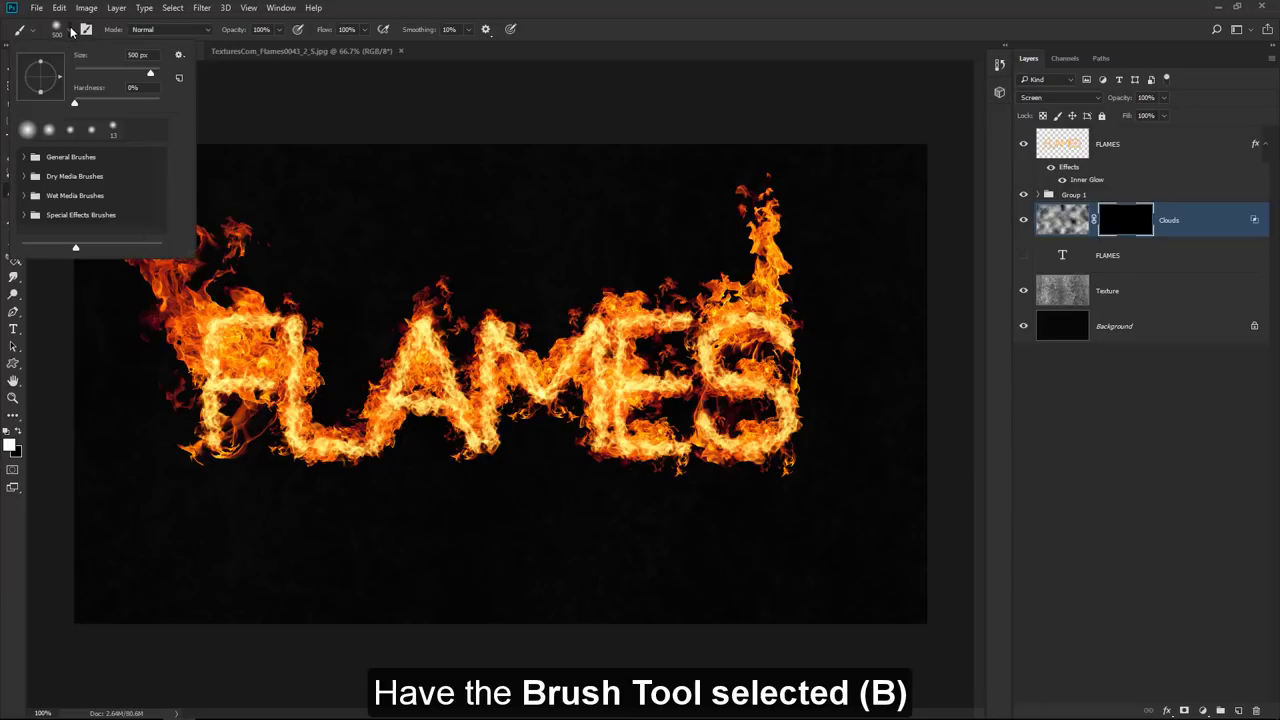
pyautogui.doubleClick(31, 131)
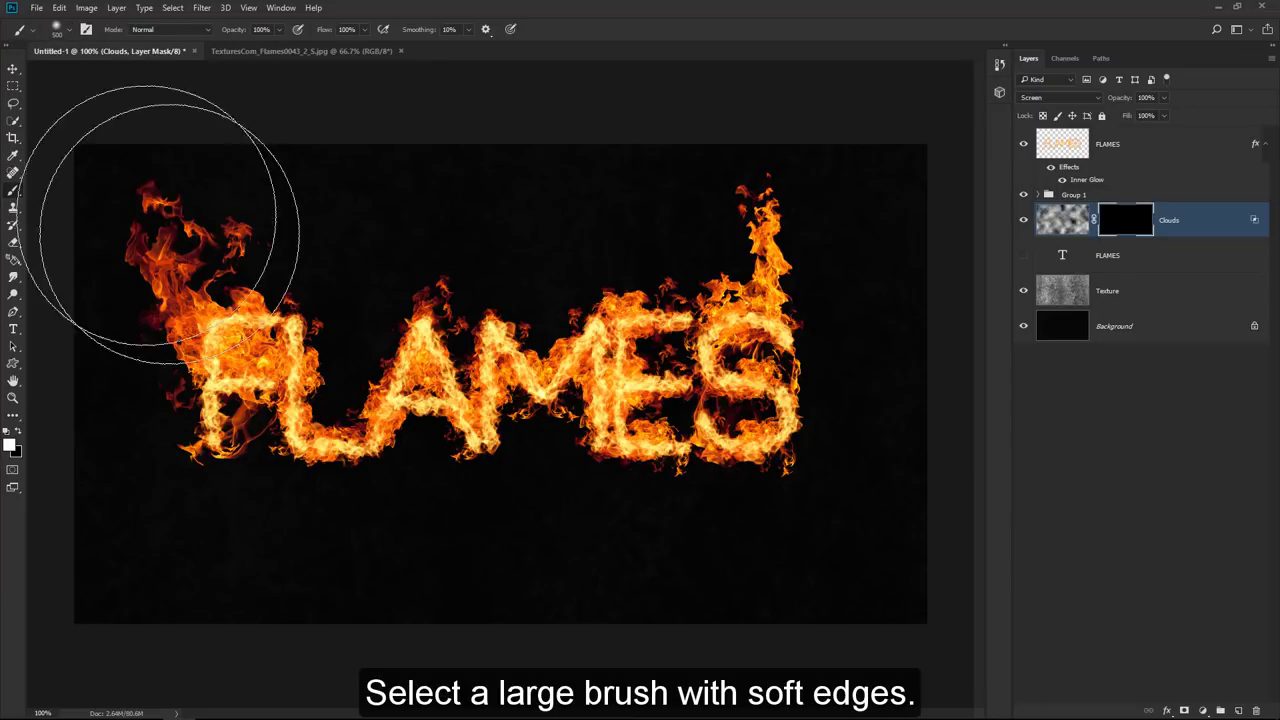
# - Paint soft white smoke patches back onto the mask and set Clouds opacity to 15%
pyautogui.click(348, 350)
pyautogui.moveTo(850, 230); pyautogui.dragTo(857, 143)
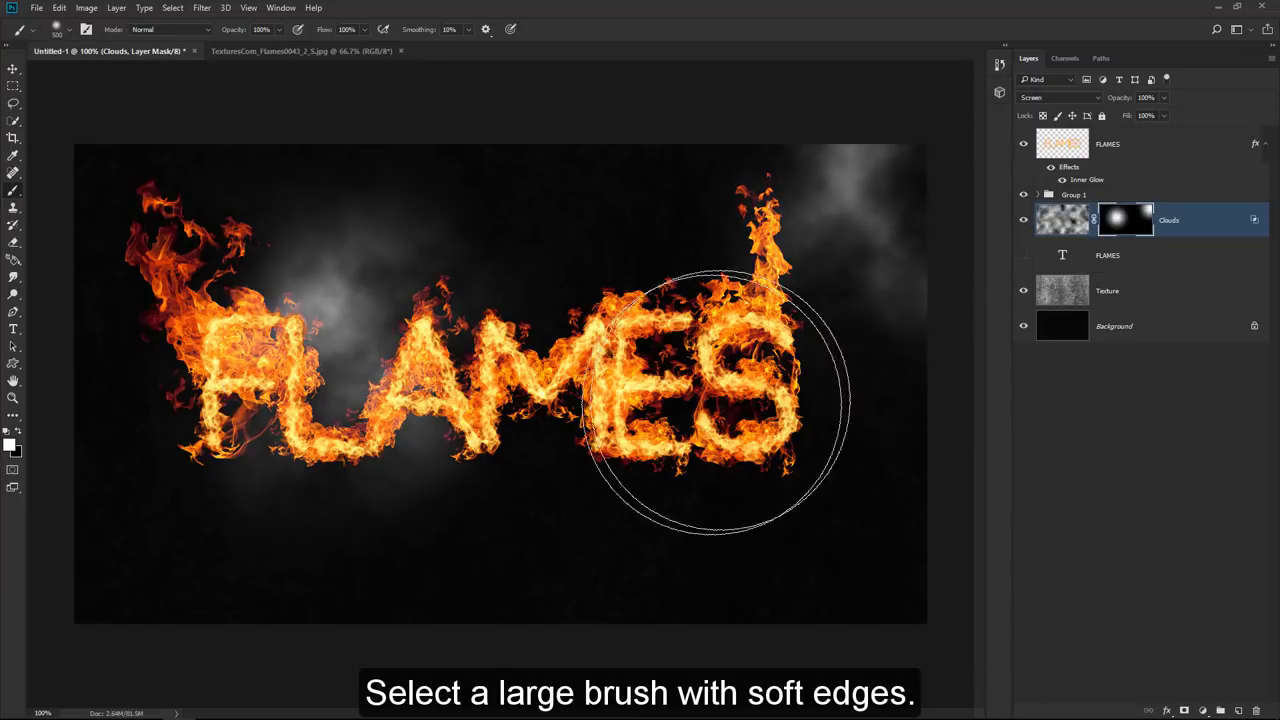
pyautogui.press('[')
pyautogui.press('[')
pyautogui.press('[')
pyautogui.click(560, 410)
pyautogui.click(137, 557)
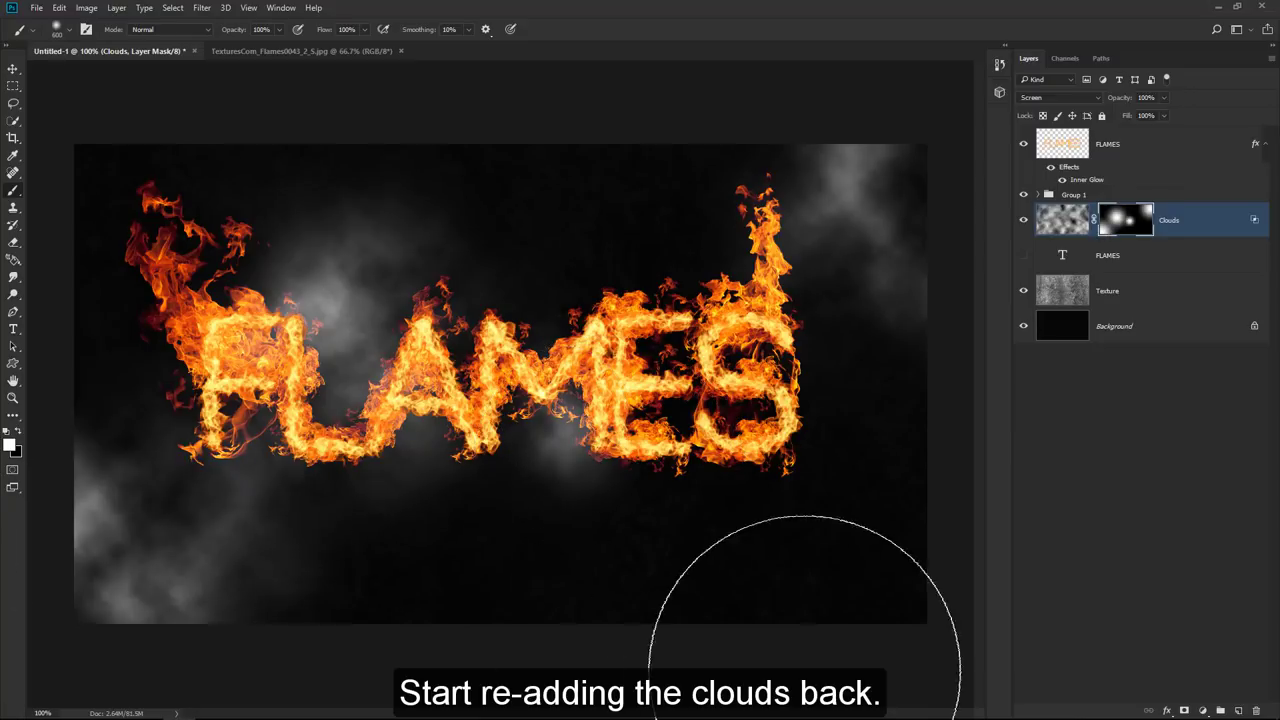
pyautogui.click(771, 614)
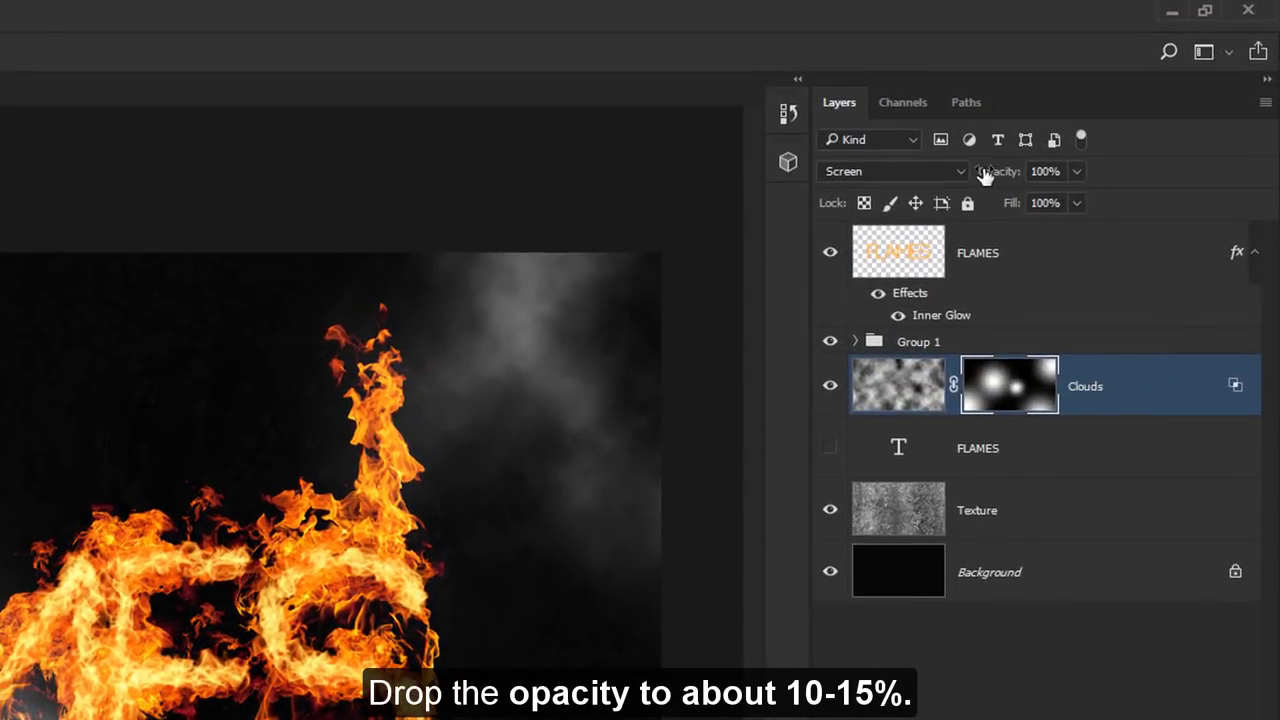
pyautogui.moveTo(985, 175)
pyautogui.mouseDown()
pyautogui.moveTo(825, 168)
pyautogui.moveTo(842, 167)
pyautogui.mouseUp()
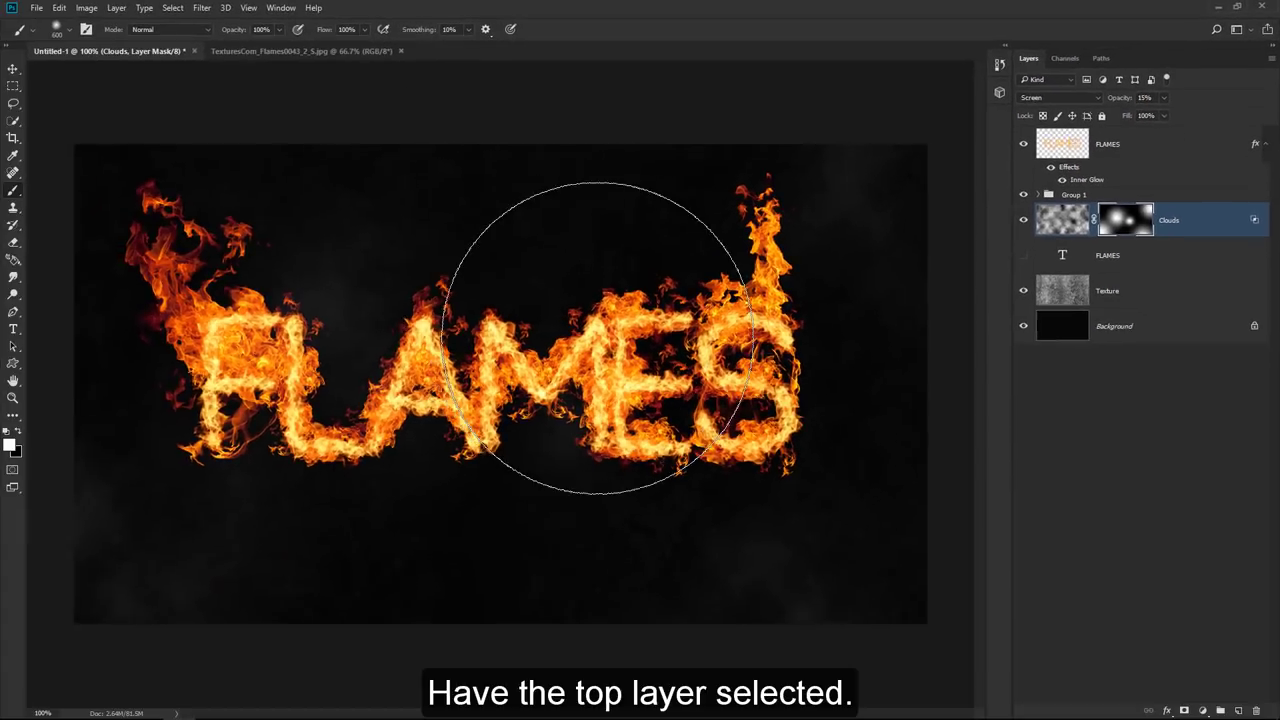
# - Move the new layer below Group 1 and name it Background Light
pyautogui.click(1110, 145)
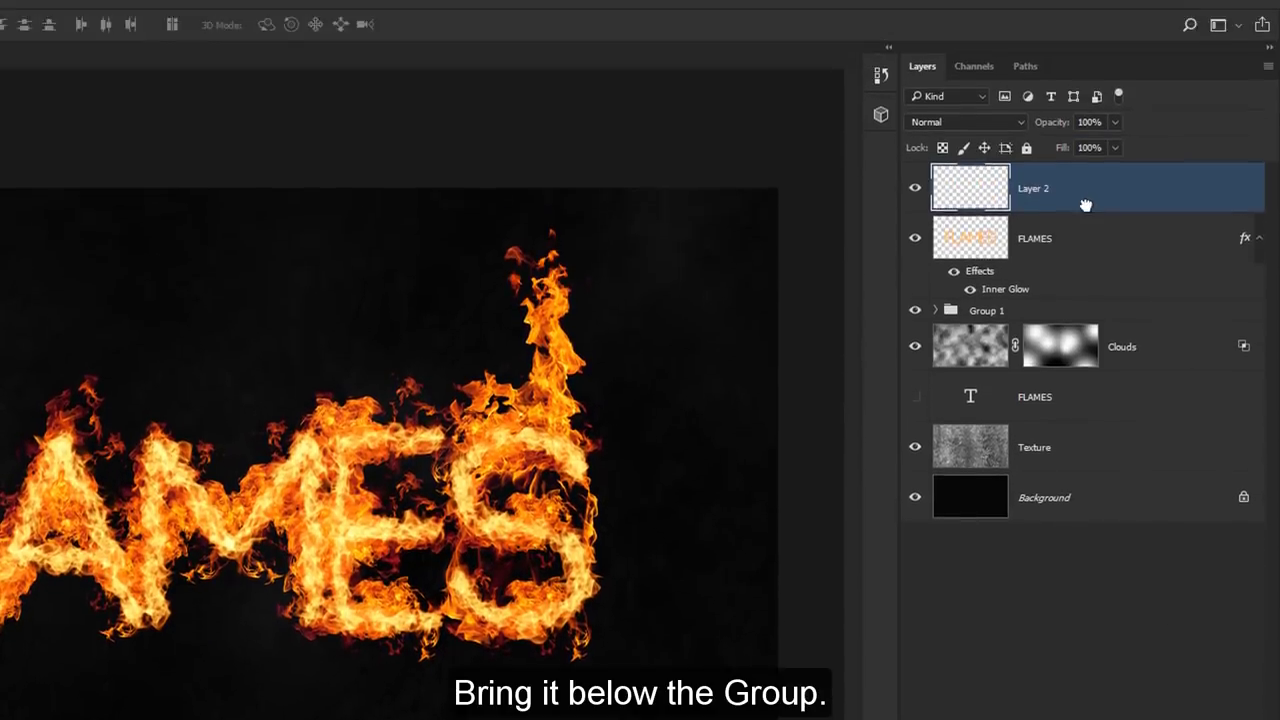
pyautogui.moveTo(1086, 206); pyautogui.dragTo(1103, 334)
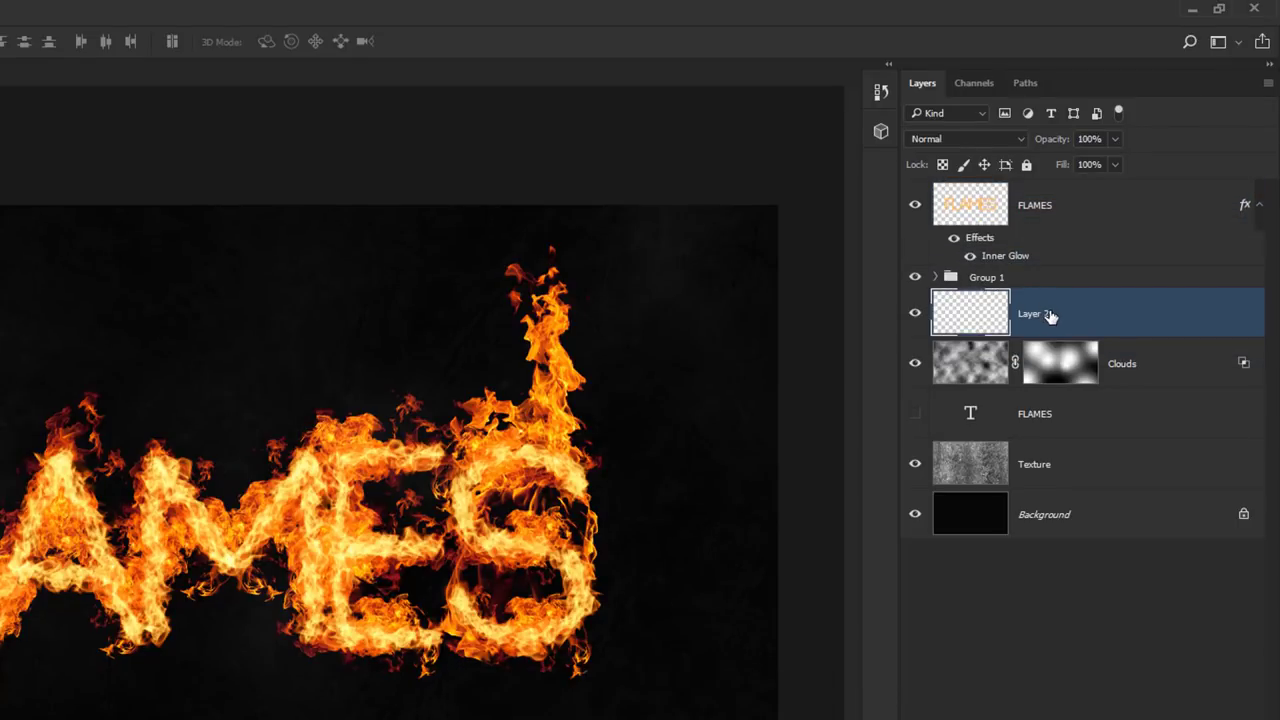
pyautogui.doubleClick(1045, 313)
pyautogui.write('nd Light')
pyautogui.press('Return')
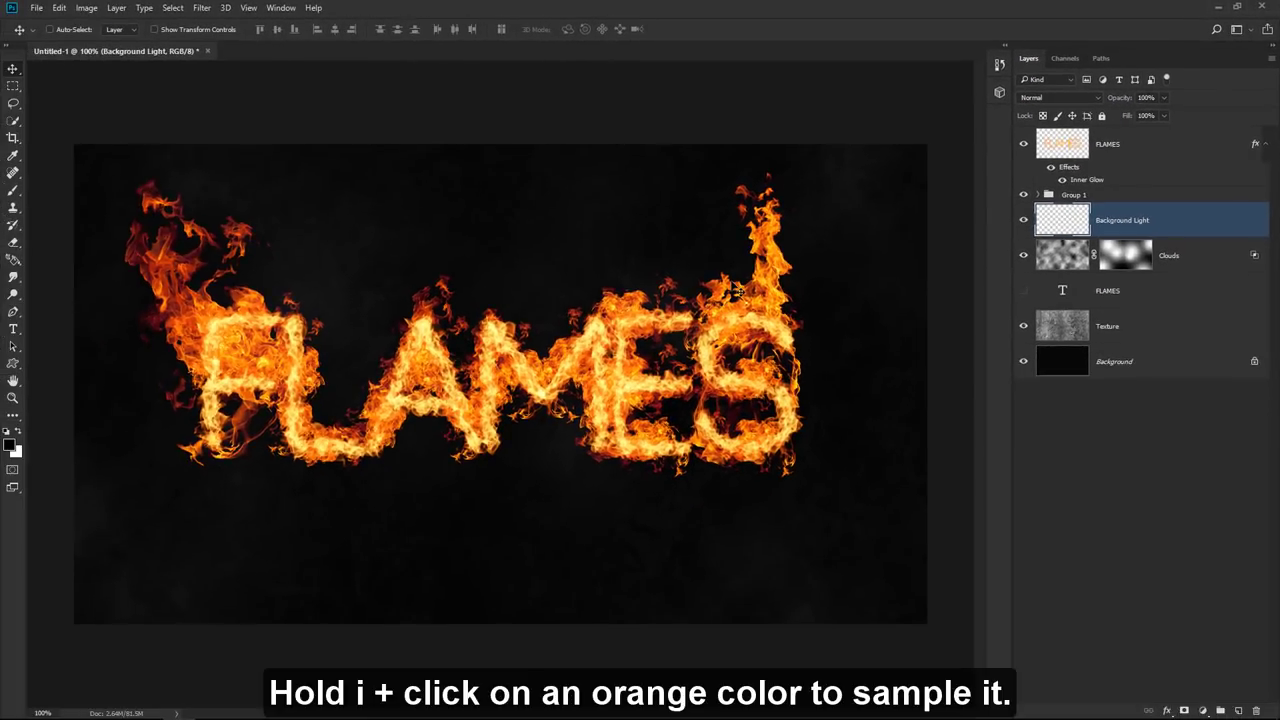
# - Sample orange from the flames and paint a 400 px glow across the FLAMES text
pyautogui.press('i')
pyautogui.click(733, 283)
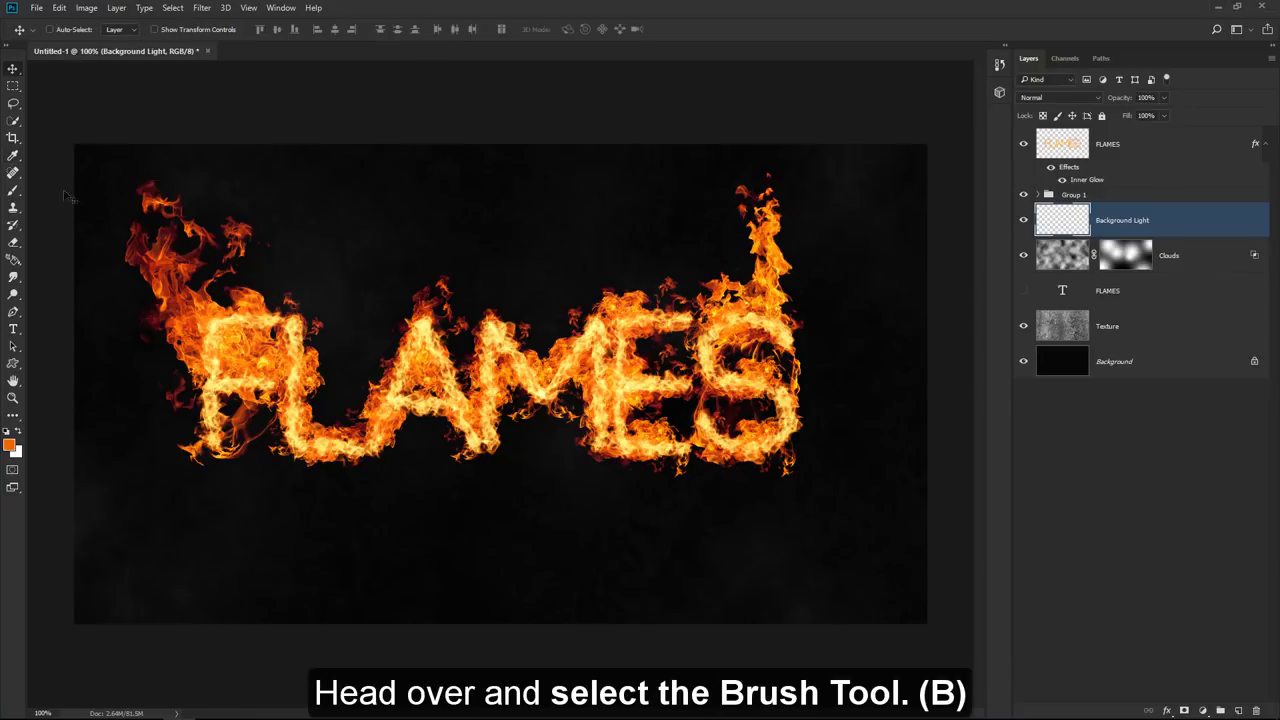
pyautogui.click(13, 190)
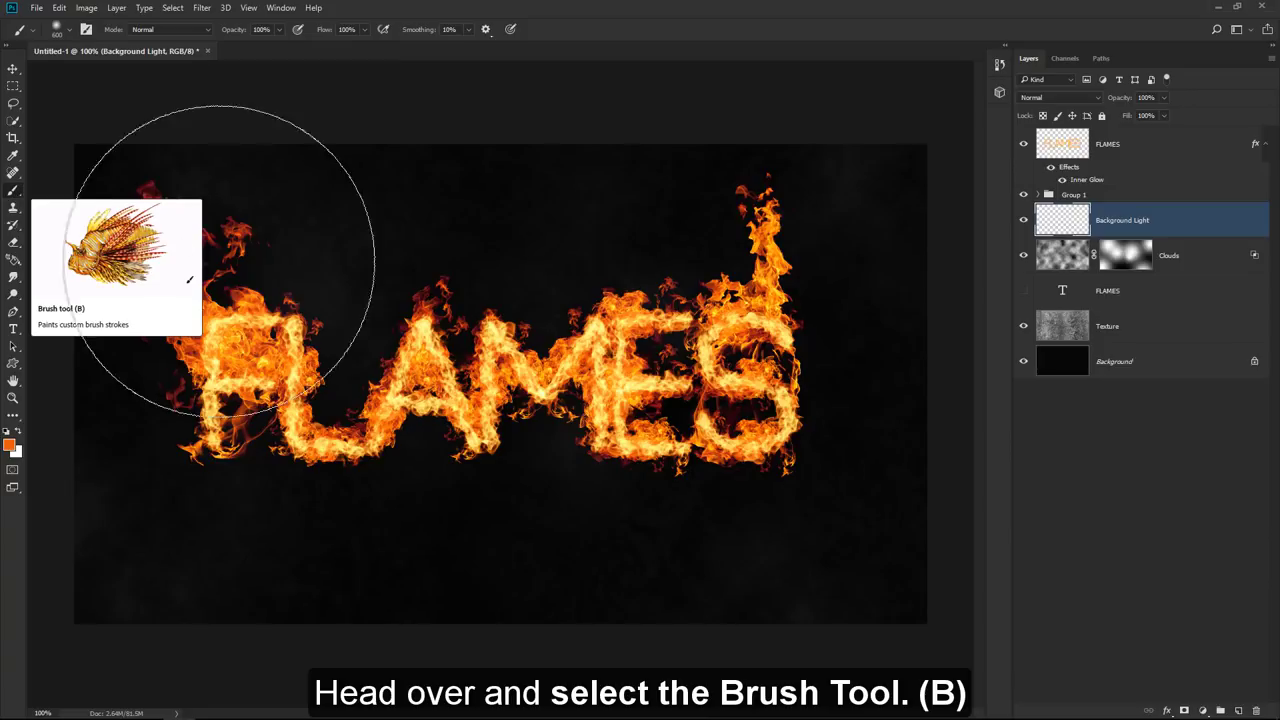
pyautogui.press('[')
pyautogui.press('[')
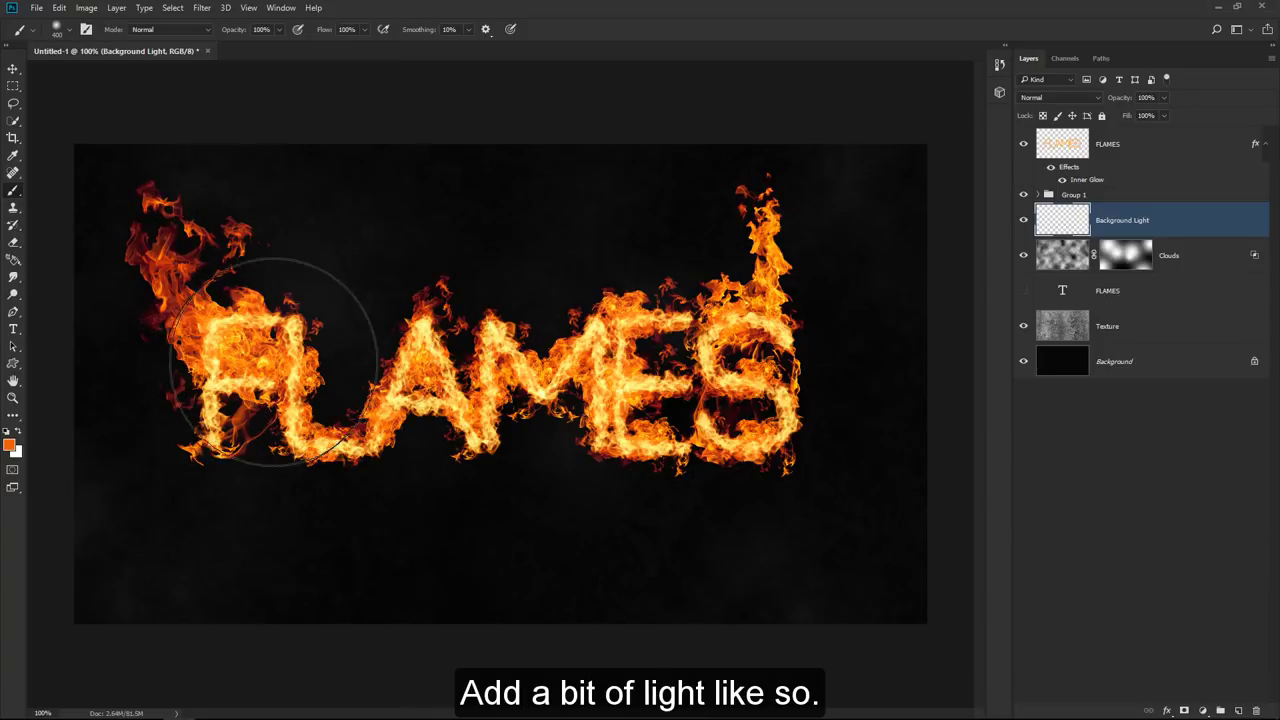
pyautogui.moveTo(273, 361); pyautogui.dragTo(777, 391)
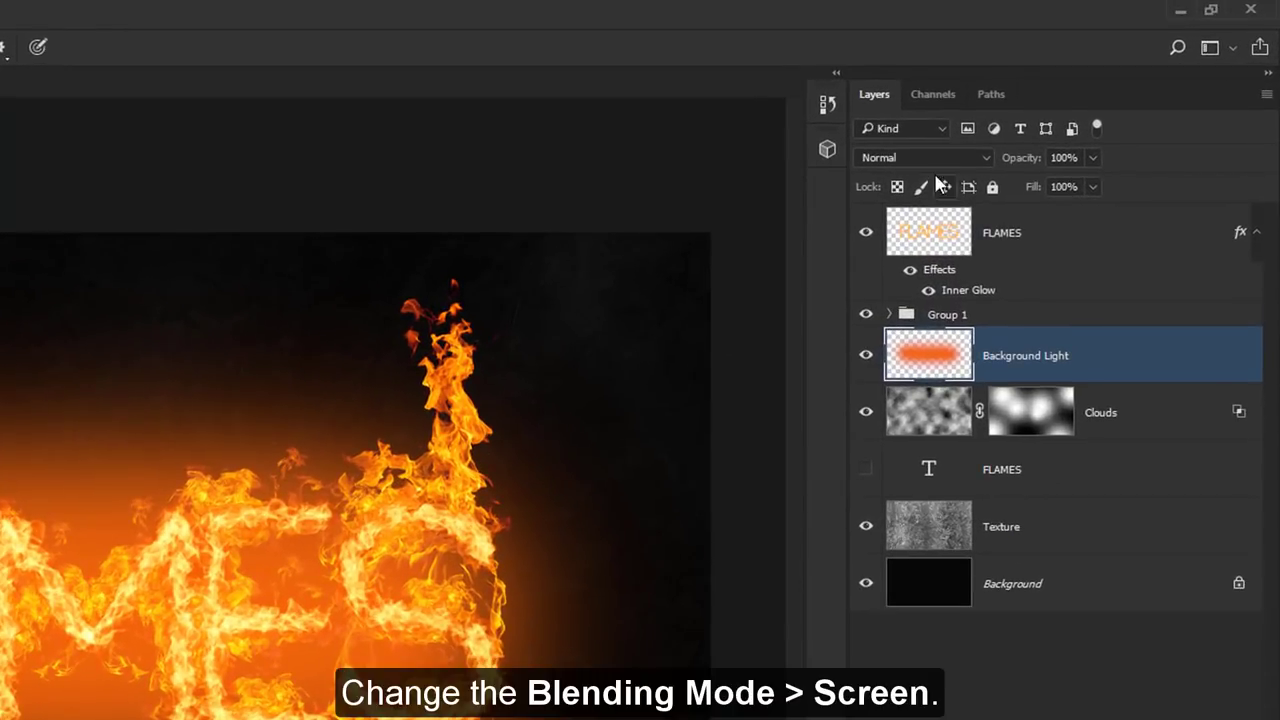
# - Set Background Light to Screen blending at 10% opacity
pyautogui.click(1063, 97)
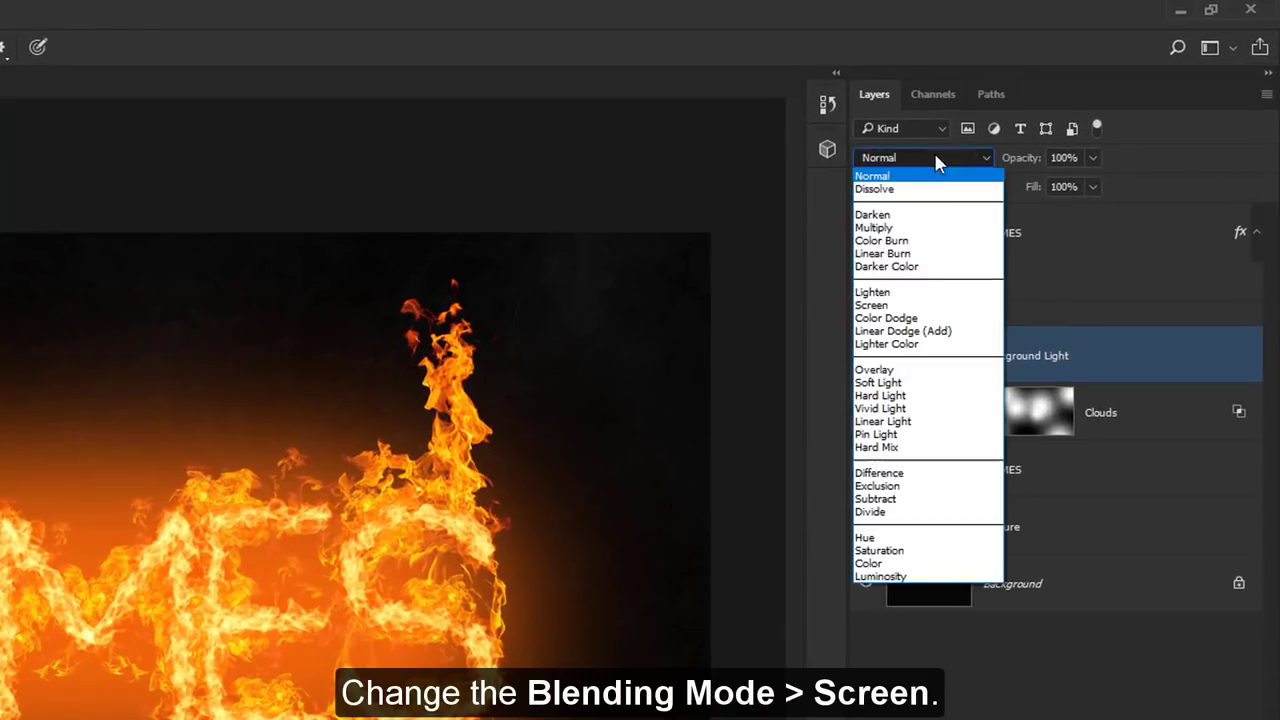
pyautogui.click(930, 305)
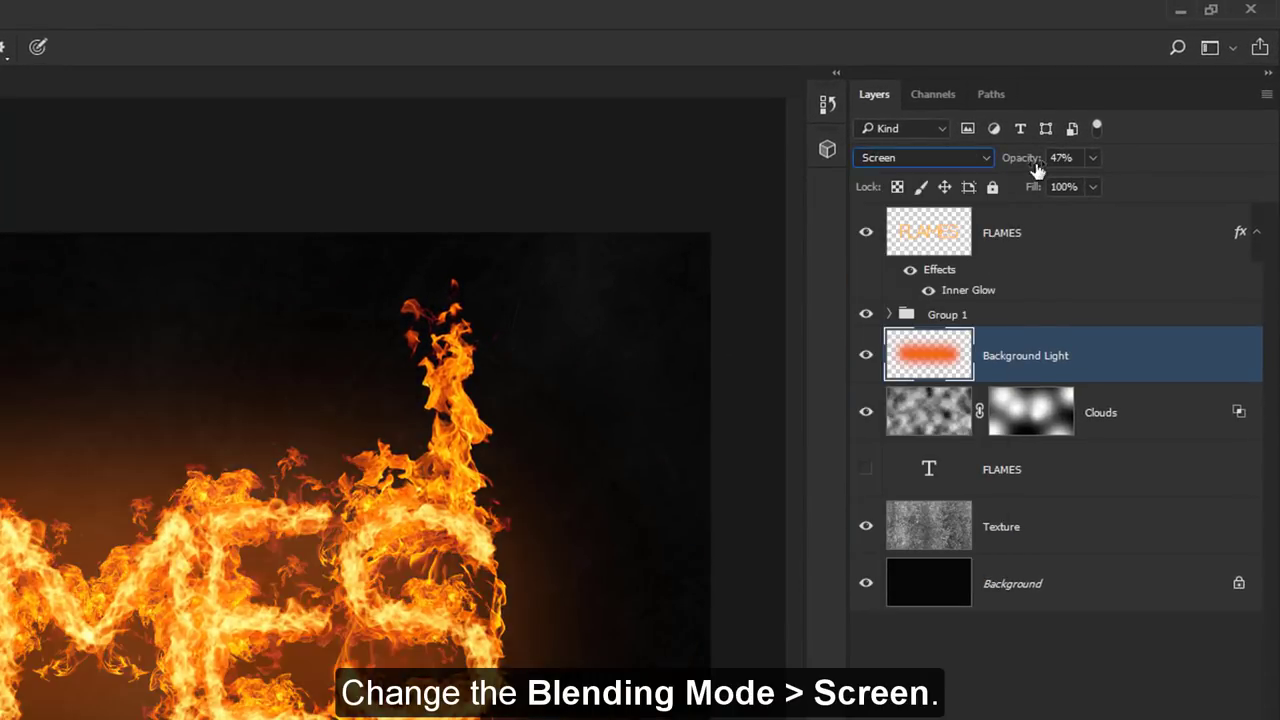
pyautogui.moveTo(1037, 170); pyautogui.dragTo(677, 129)
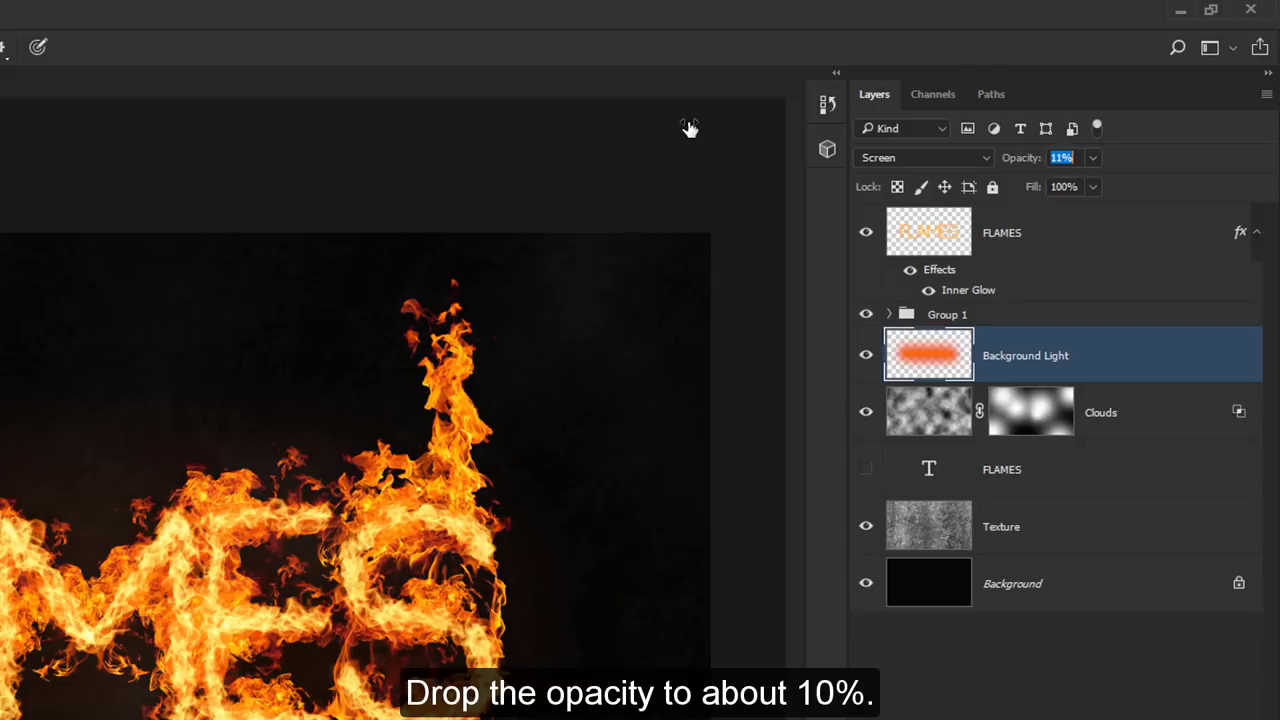
pyautogui.moveTo(688, 129); pyautogui.dragTo(682, 129)
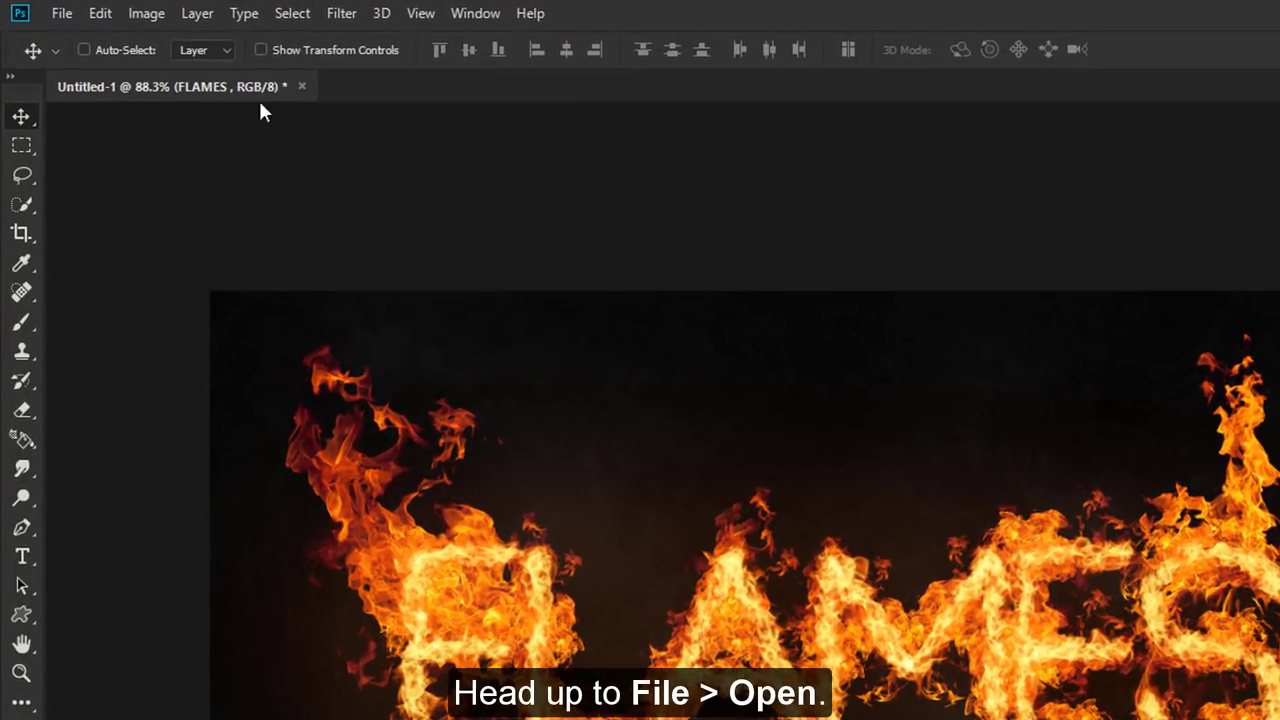
# - Open the Particles Stock Image and drag it onto the FLAMES canvas
pyautogui.click(64, 16)
pyautogui.click(90, 57)
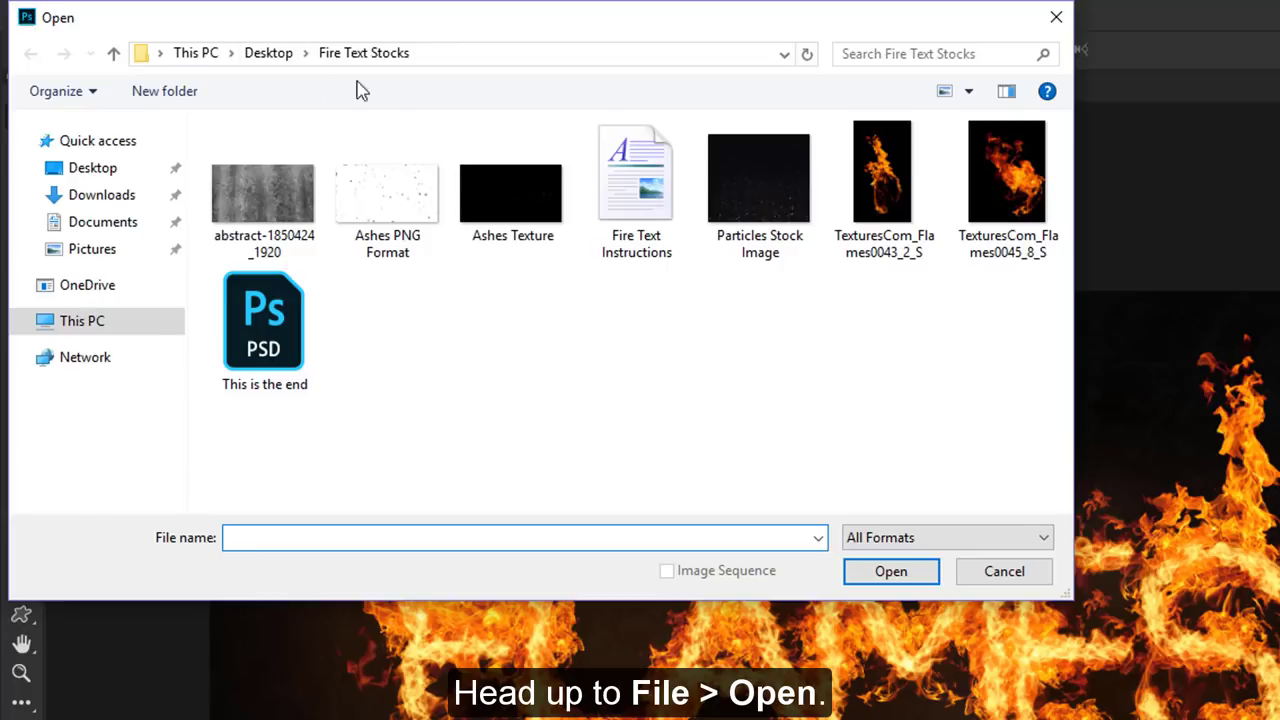
pyautogui.doubleClick(779, 216)
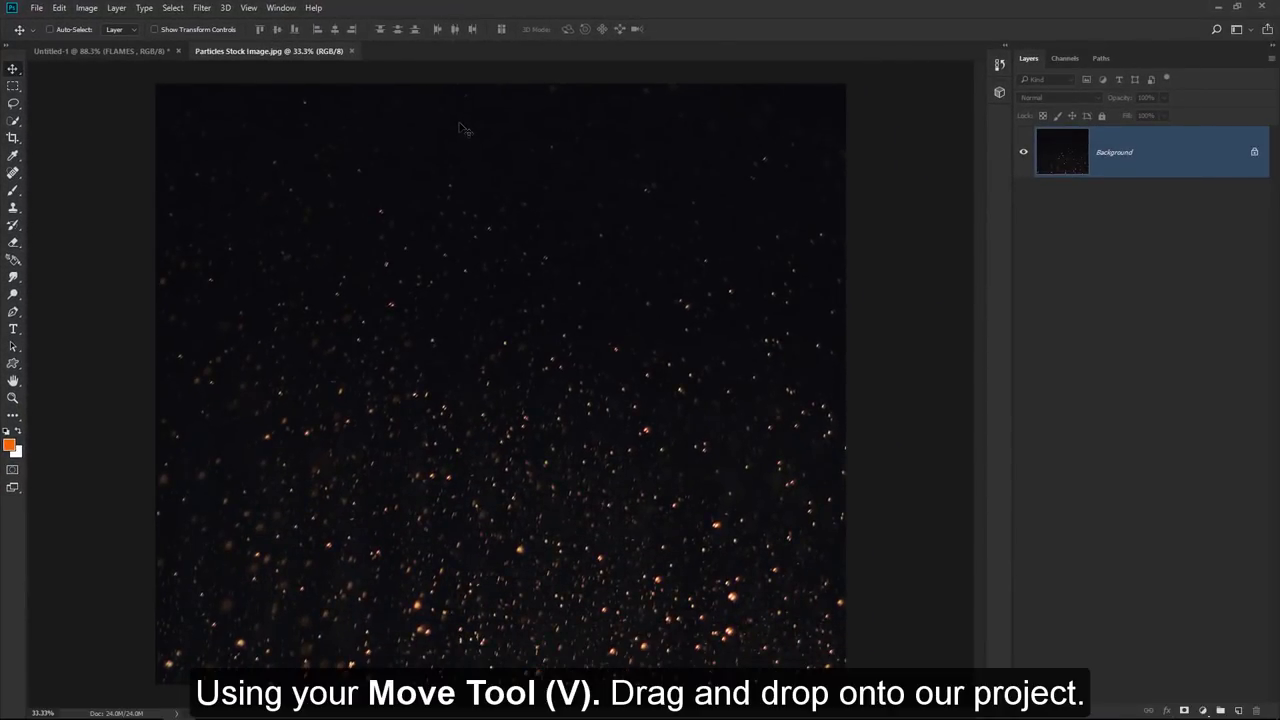
pyautogui.moveTo(459, 124); pyautogui.dragTo(367, 146)
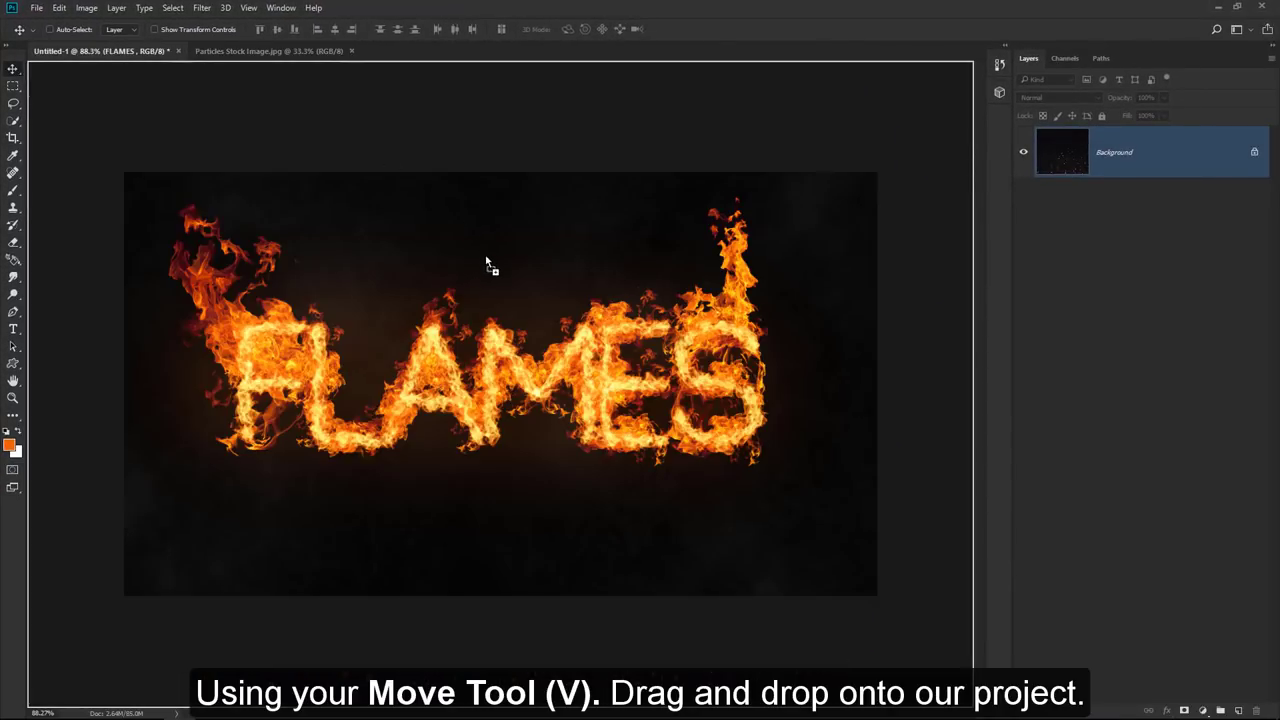
pyautogui.moveTo(486, 261); pyautogui.dragTo(497, 271)
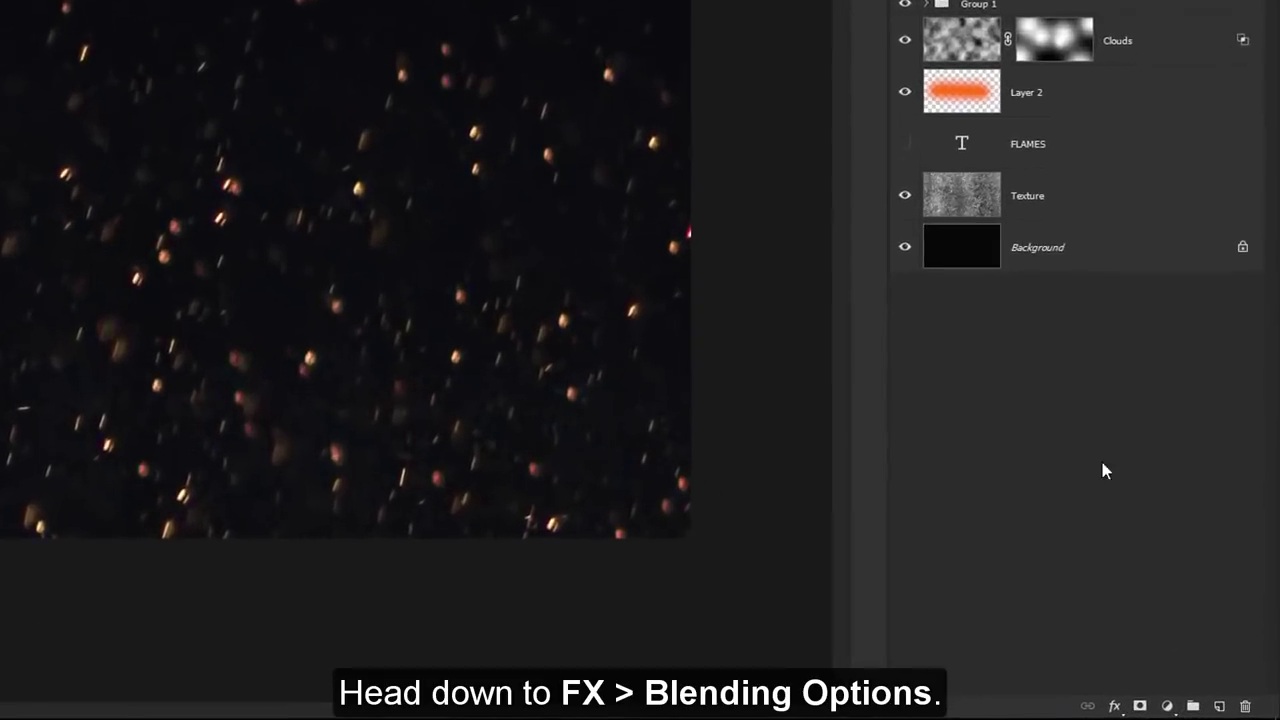
# - Alt-drag the particles layer's This Layer black slider right to drop out its dark areas
pyautogui.click(1096, 705)
pyautogui.click(1112, 442)
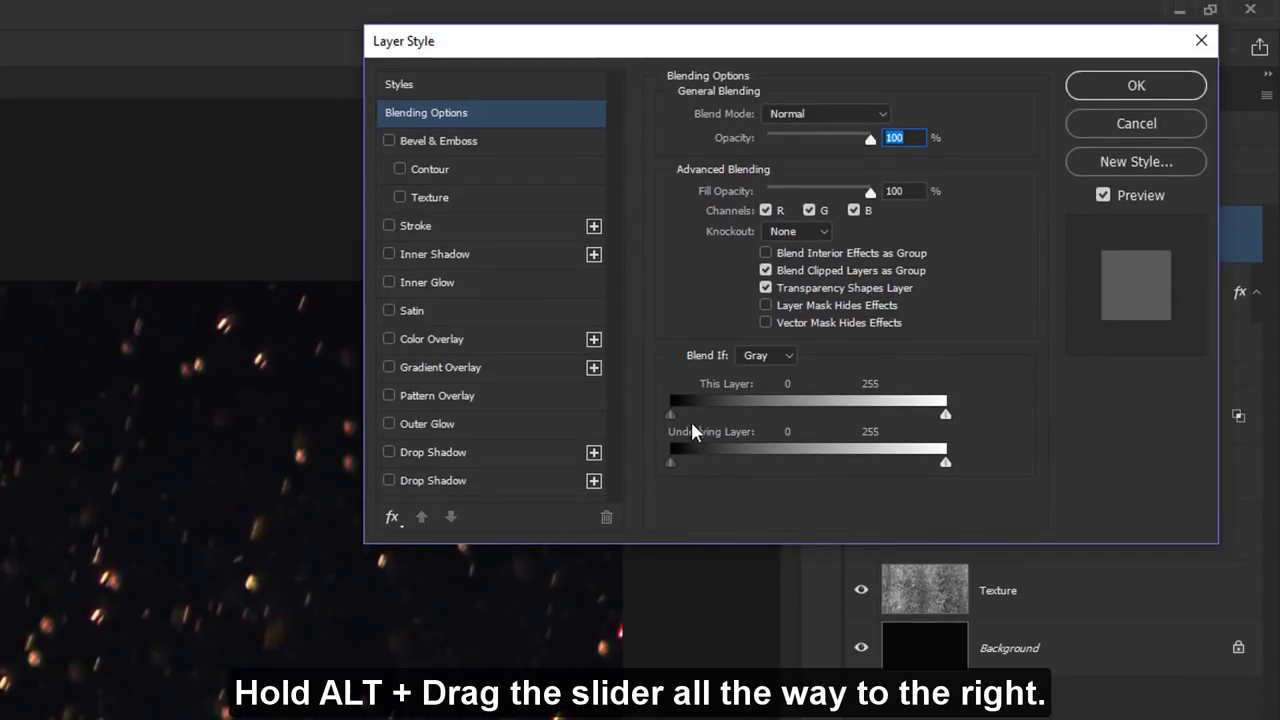
pyautogui.moveTo(670, 414)
pyautogui.mouseDown()
pyautogui.moveTo(760, 427)
pyautogui.moveTo(945, 413)
pyautogui.mouseUp()
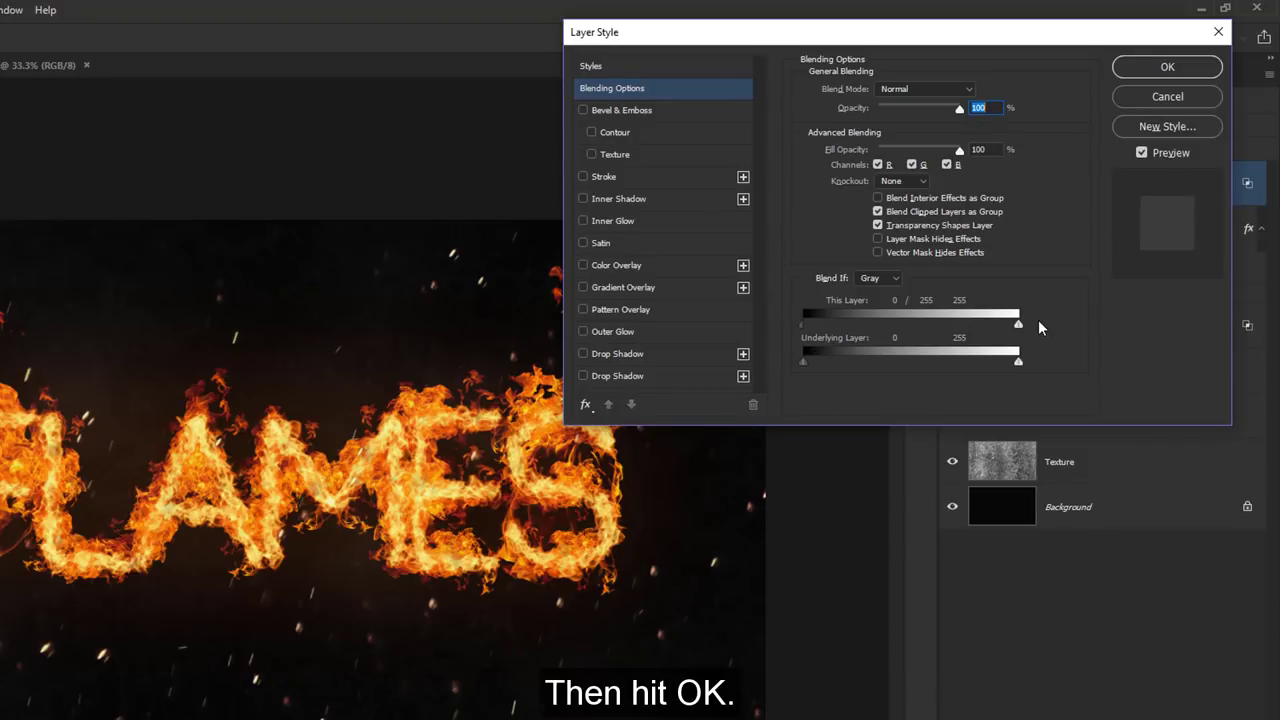
pyautogui.click(1148, 66)
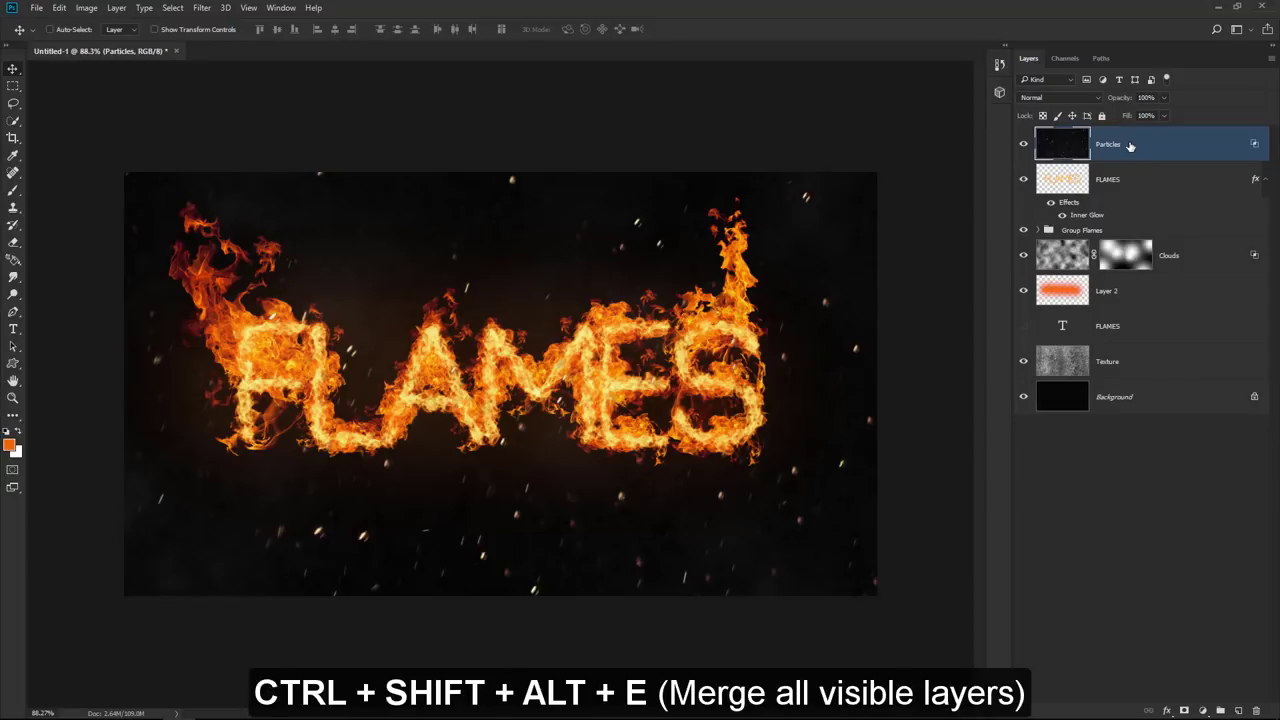
# - Stamp all visible layers into a new merged layer named Sharpen
pyautogui.hotkey('ctrl', 'shift', 'alt', 'e')
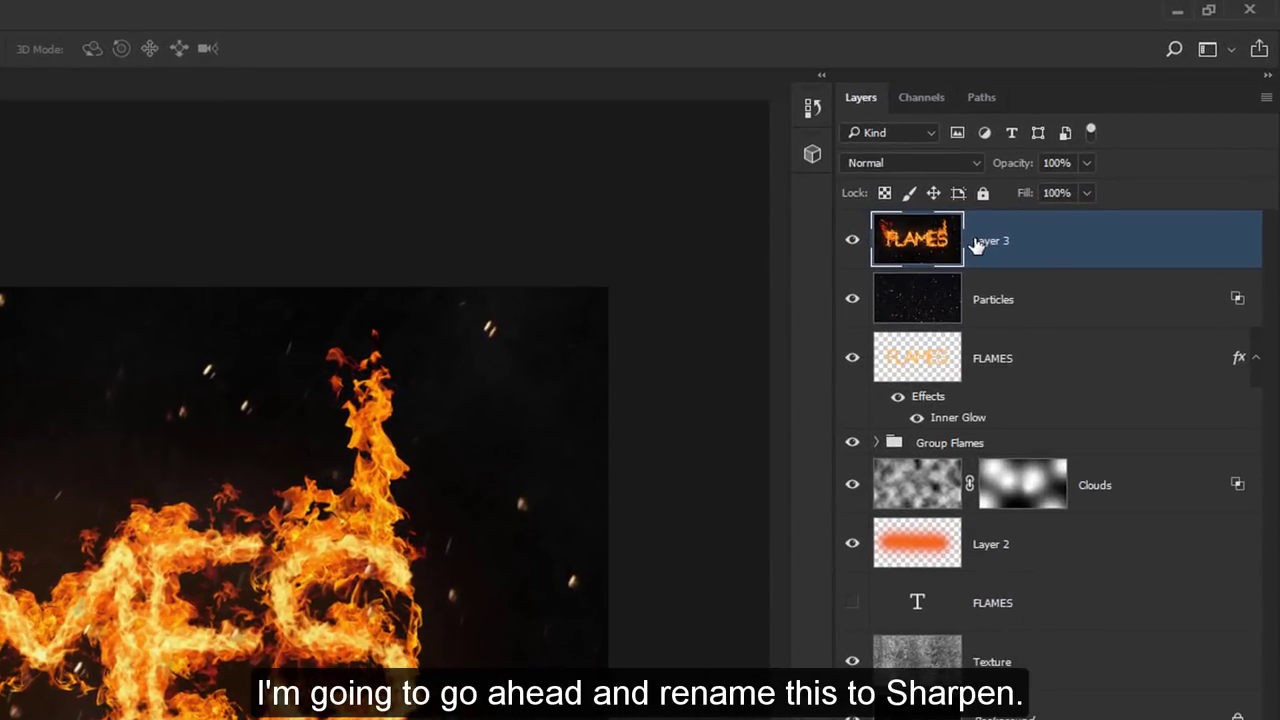
pyautogui.doubleClick(985, 241)
pyautogui.write('Shar')
pyautogui.write('pen')
pyautogui.press('Return')
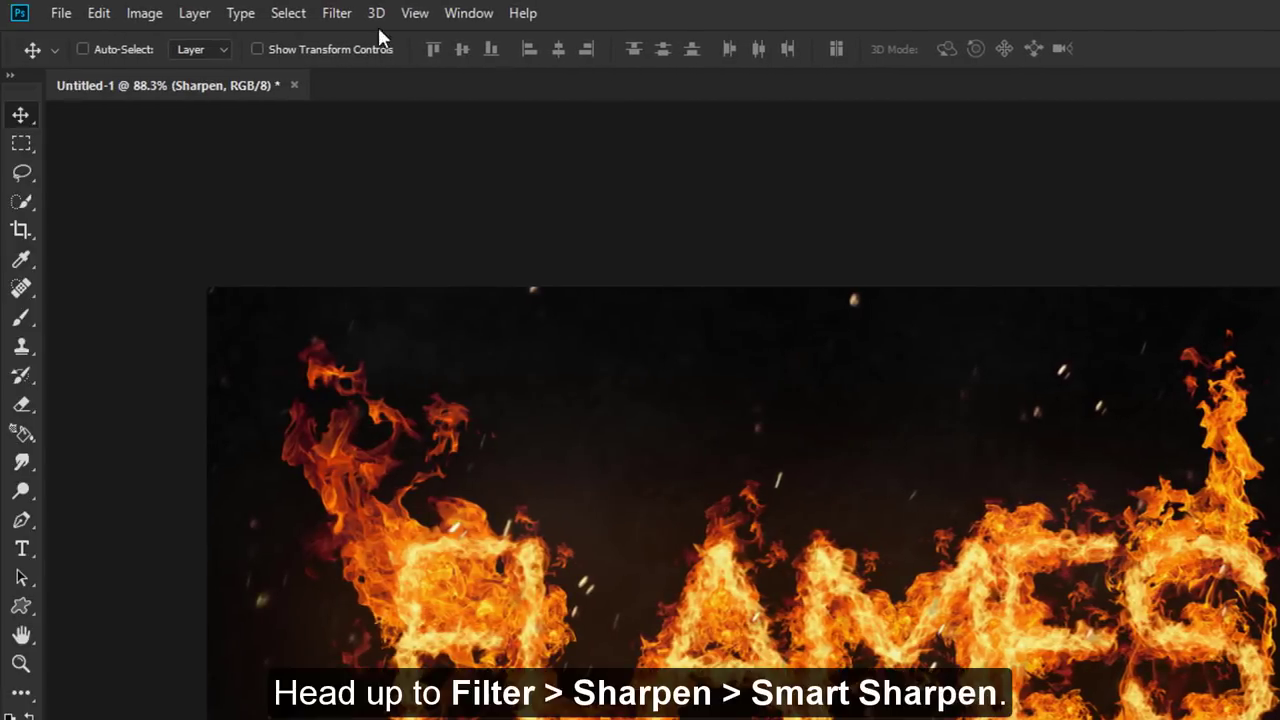
# - Apply Smart Sharpen (59% amount, 1.0 px radius, 10% noise reduction), then stamp another merged copy
pyautogui.click(337, 14)
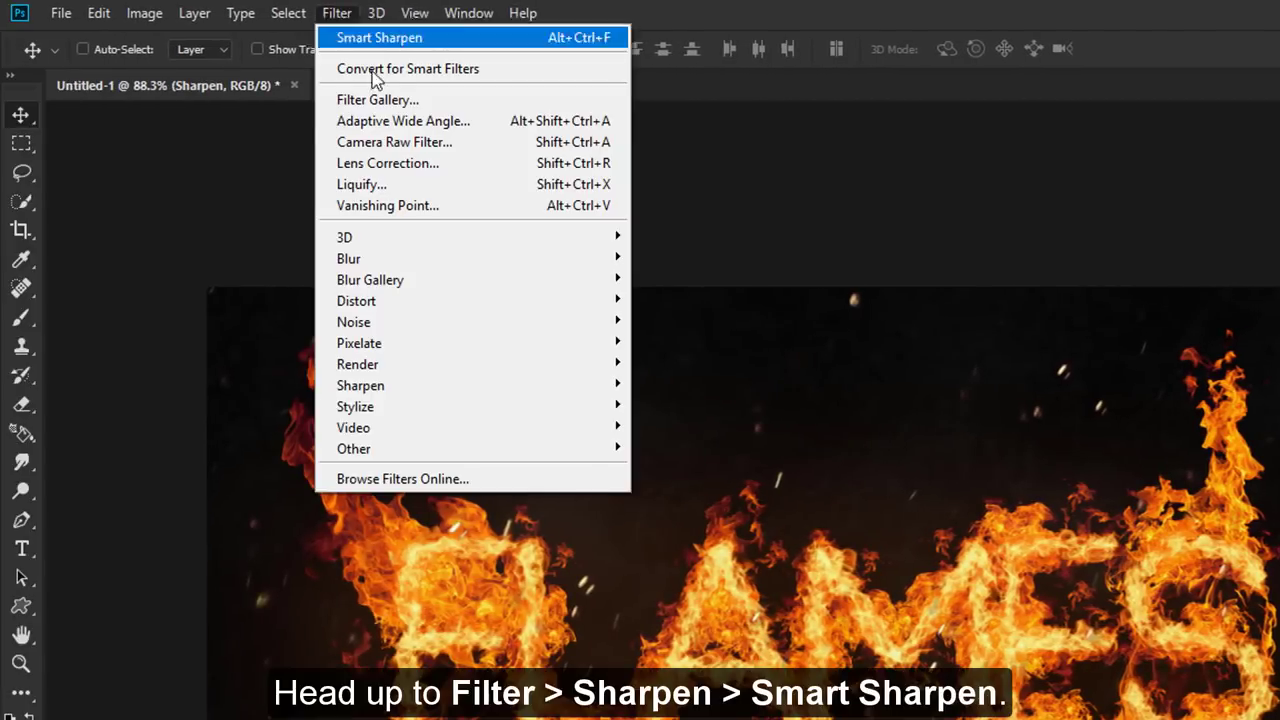
pyautogui.moveTo(360, 385)
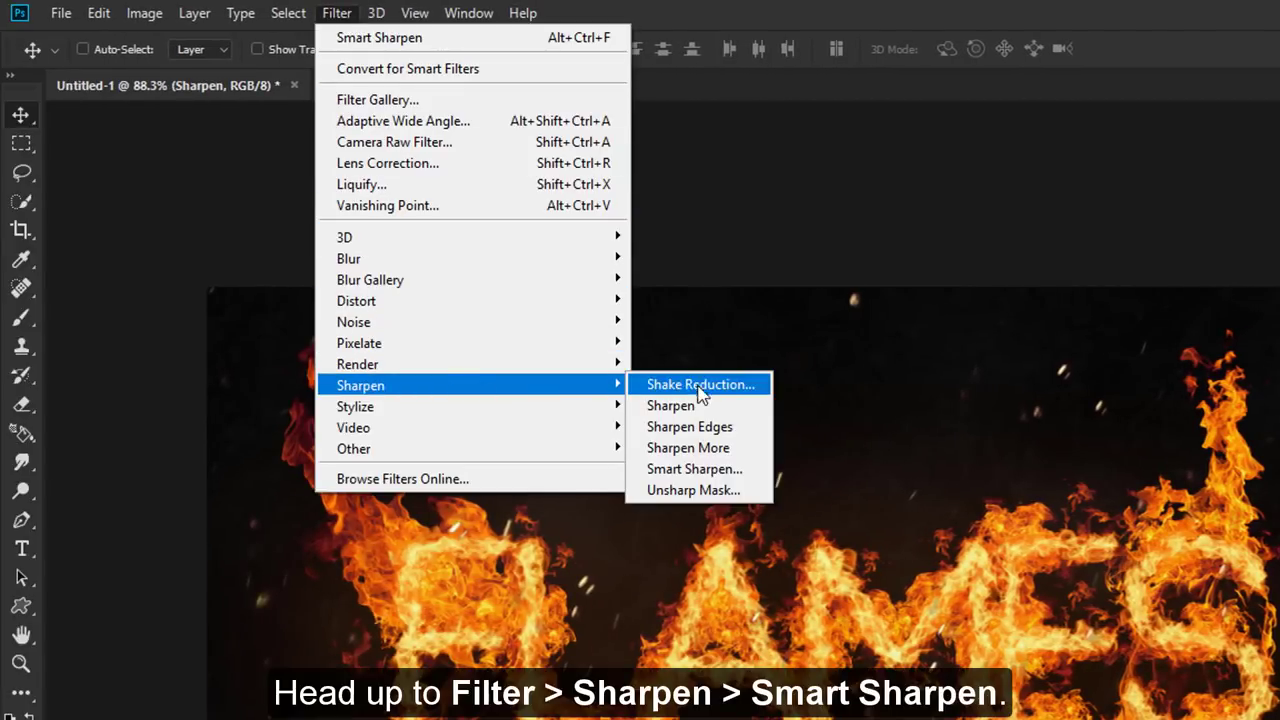
pyautogui.click(738, 469)
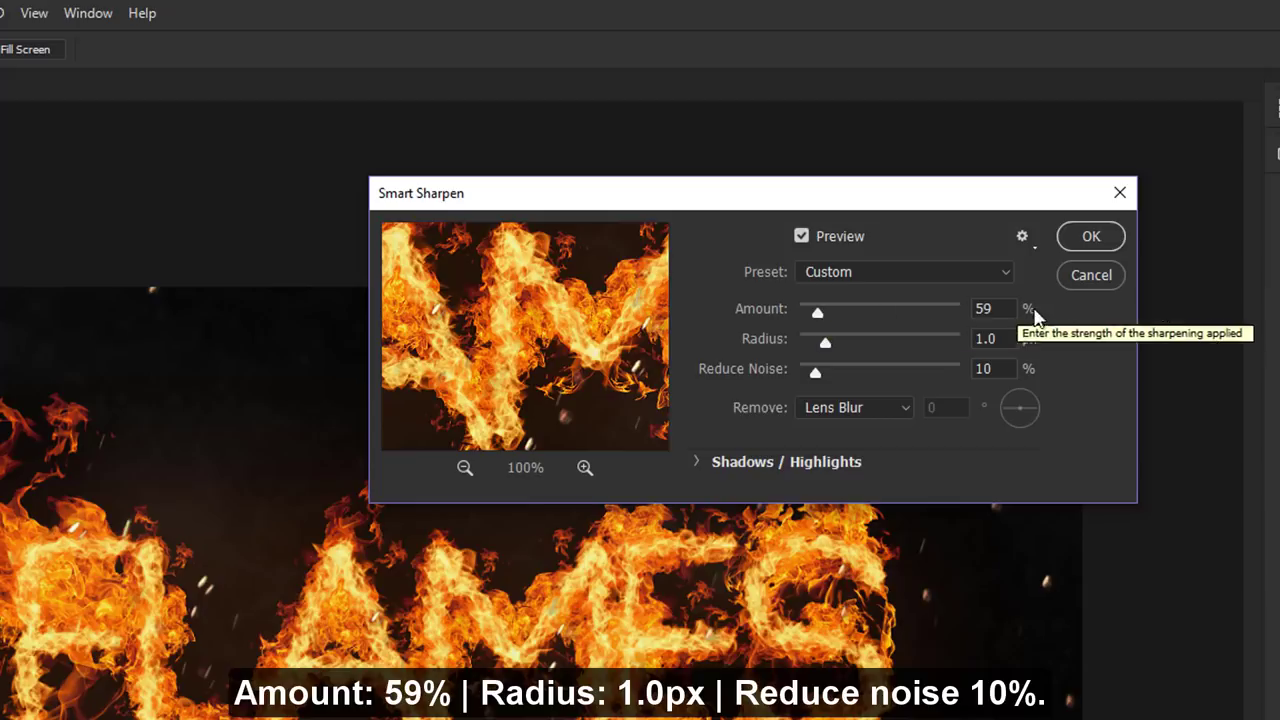
pyautogui.click(1104, 242)
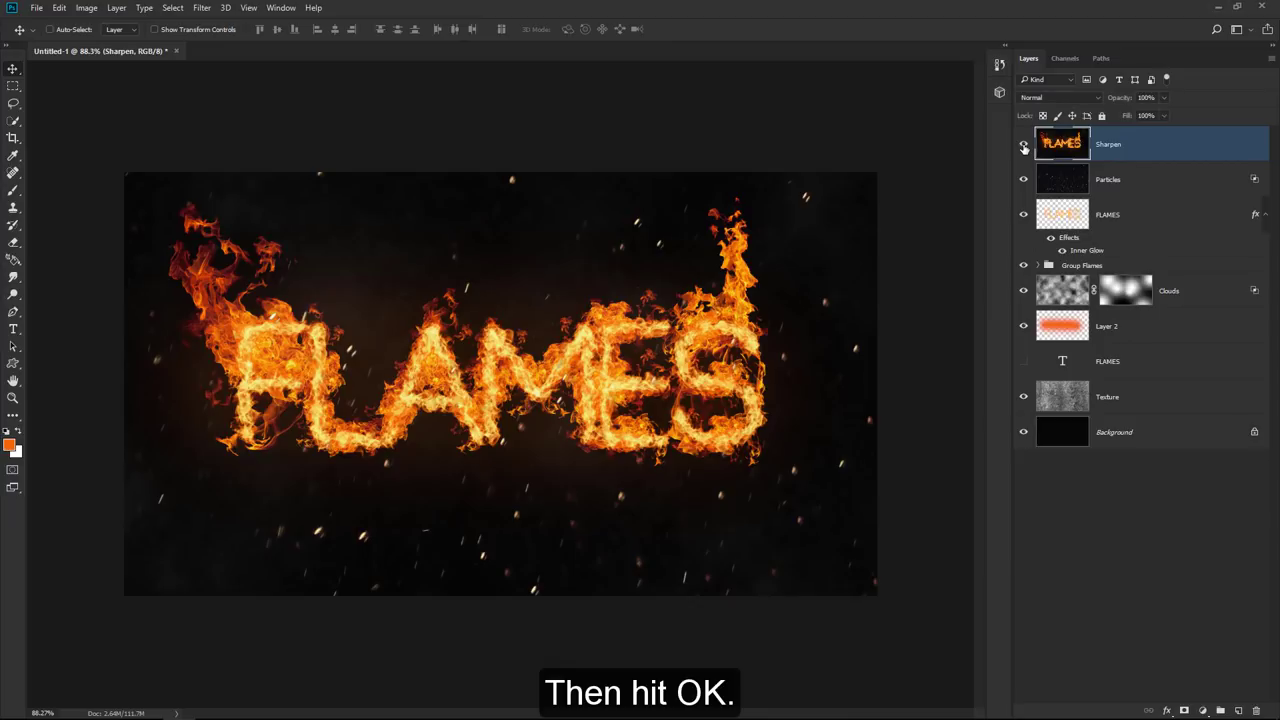
pyautogui.hotkey('ctrl', 'shift', 'alt', 'e')
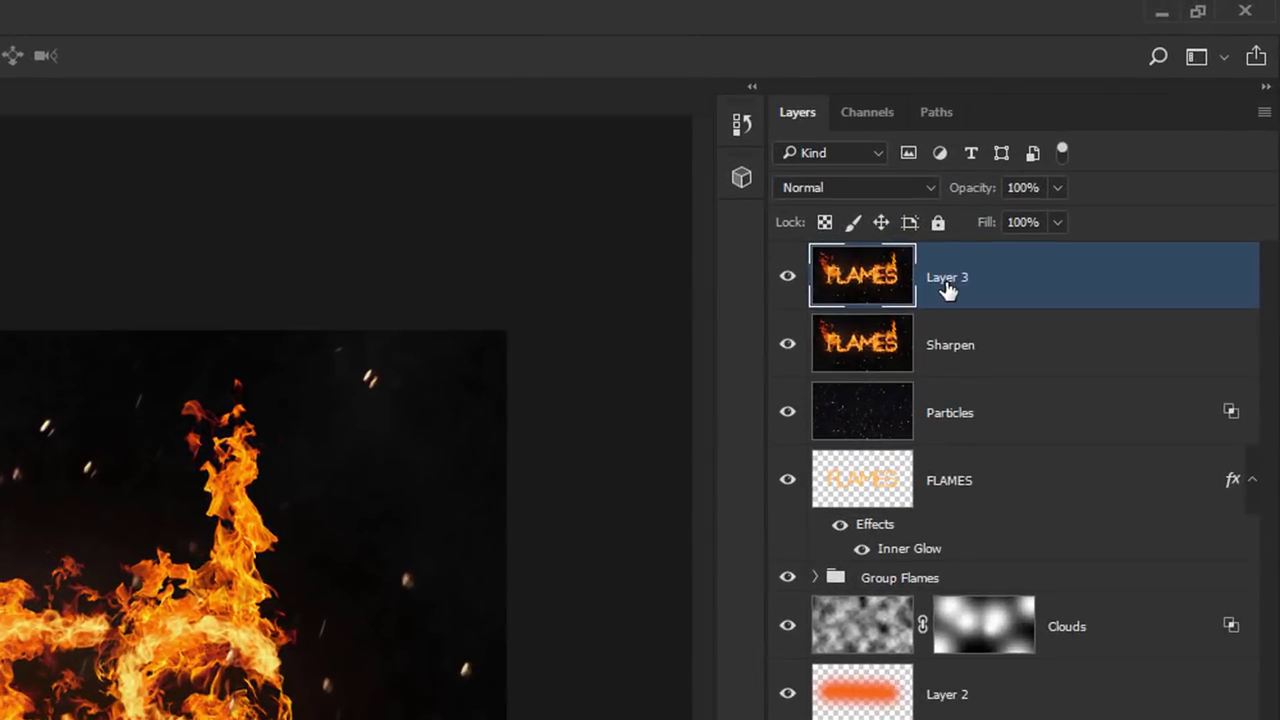
# - Rename the new merged layer to Blur
pyautogui.doubleClick(1107, 147)
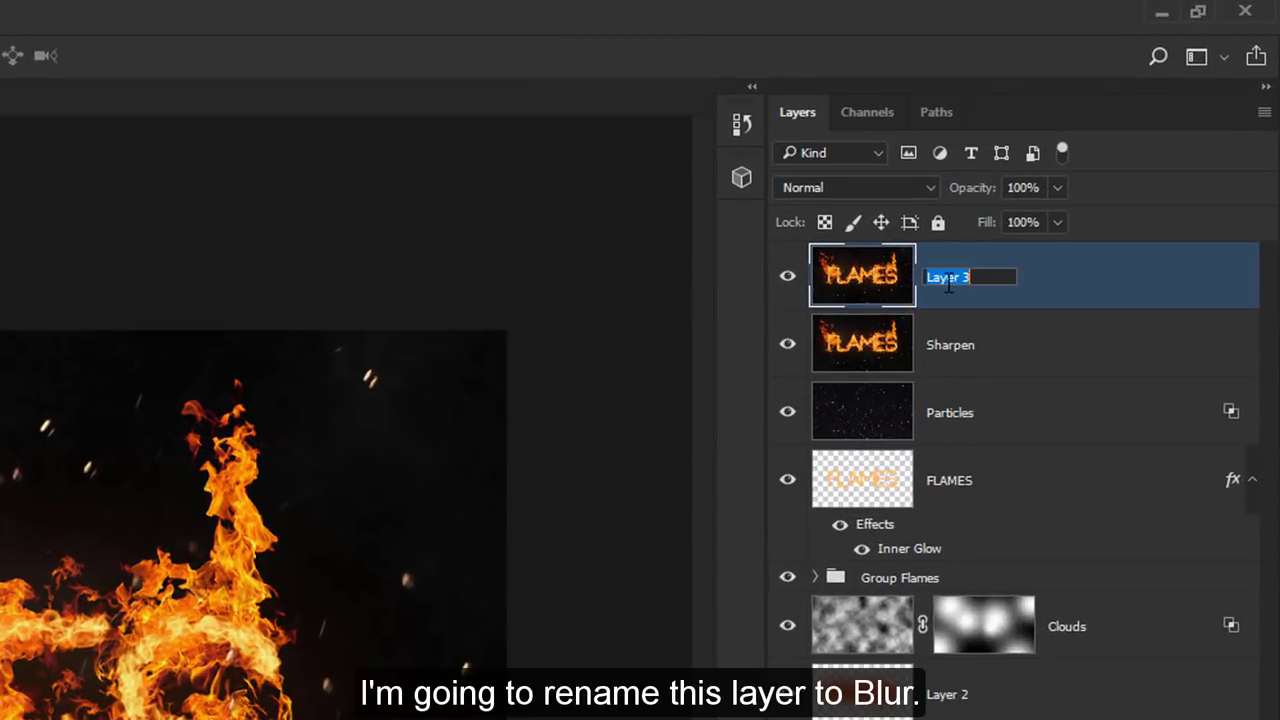
pyautogui.write('Blur')
pyautogui.press('Return')
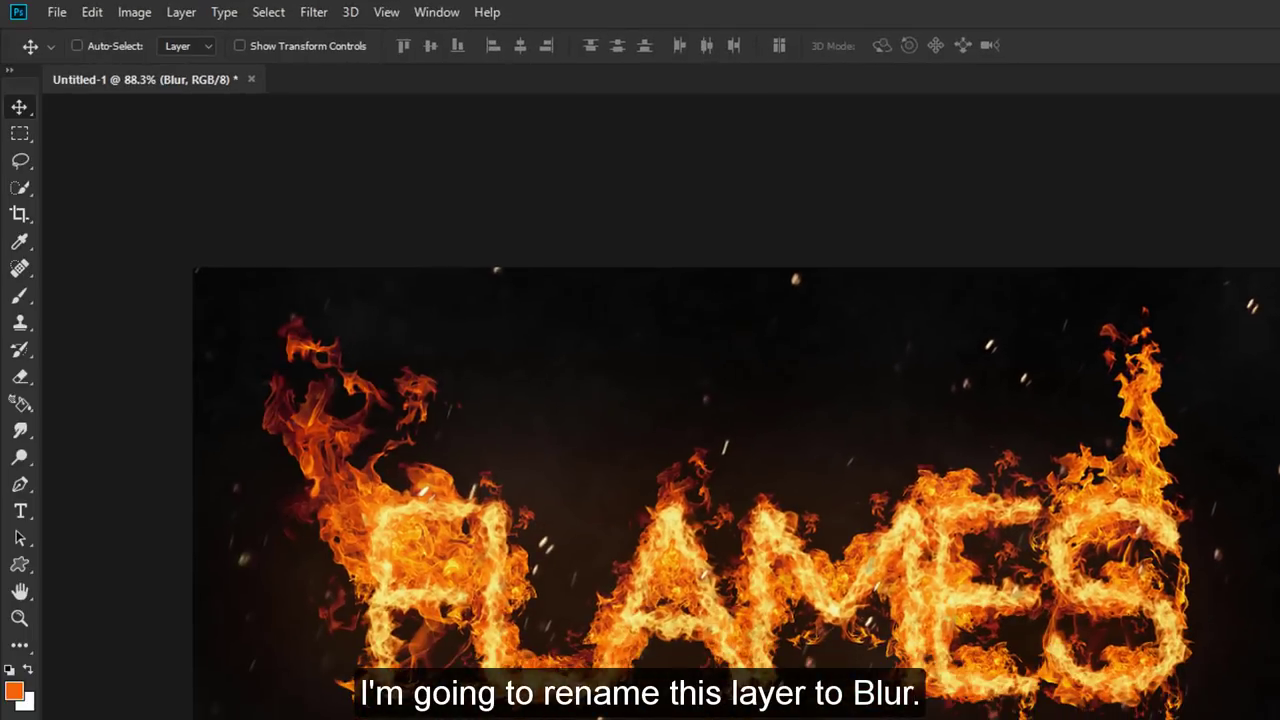
# - Apply a 16 px Tilt-Shift blur, moving its guide lines so FLAMES stays sharp
pyautogui.click(313, 12)
pyautogui.moveTo(325, 241)
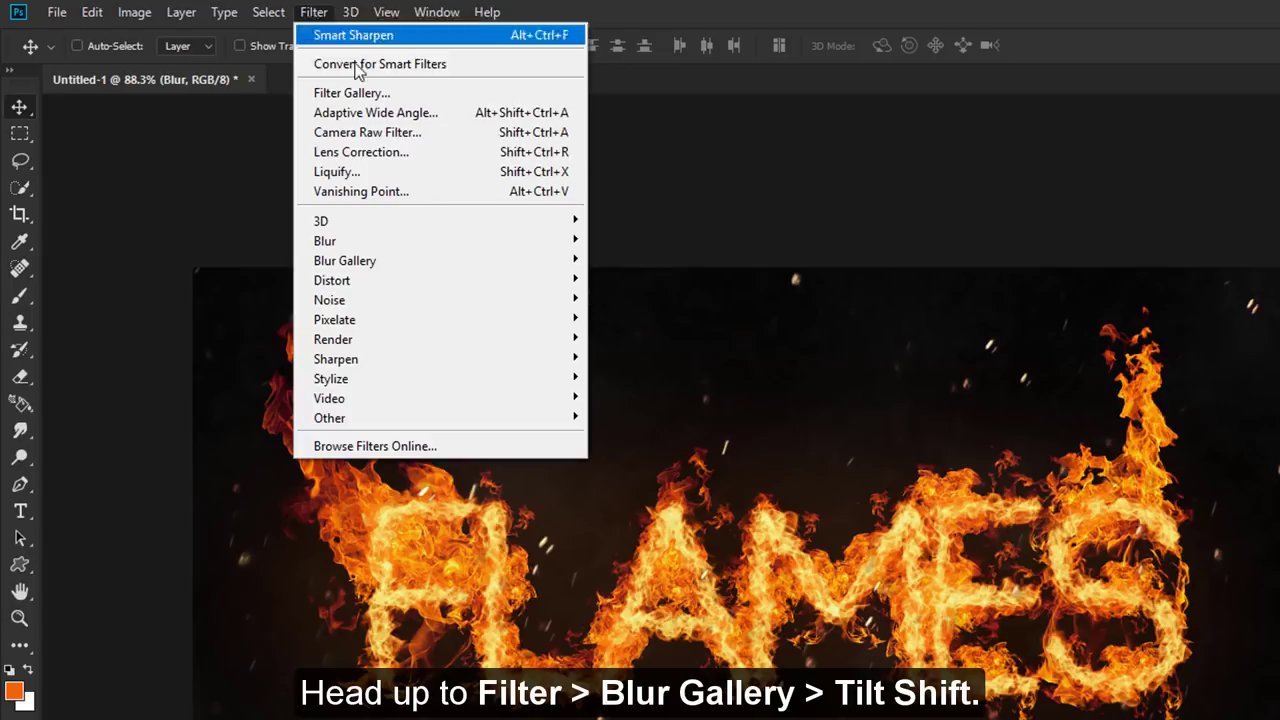
pyautogui.moveTo(345, 260)
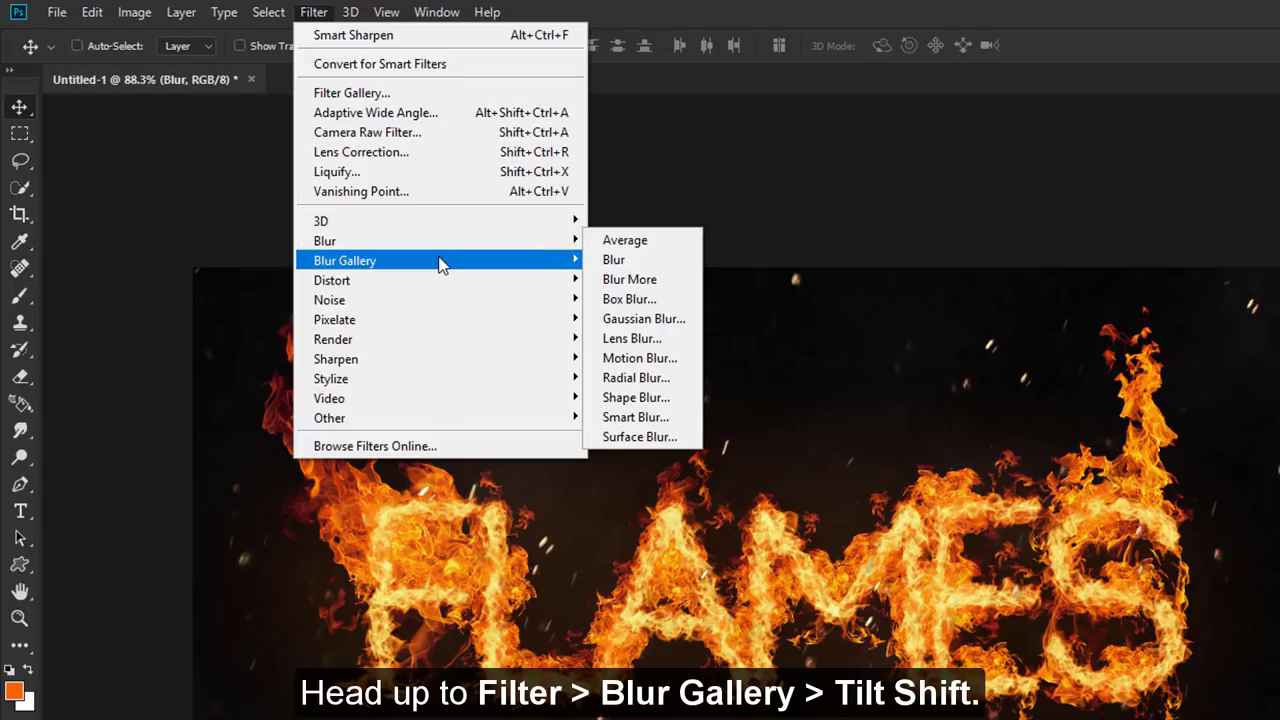
pyautogui.click(641, 301)
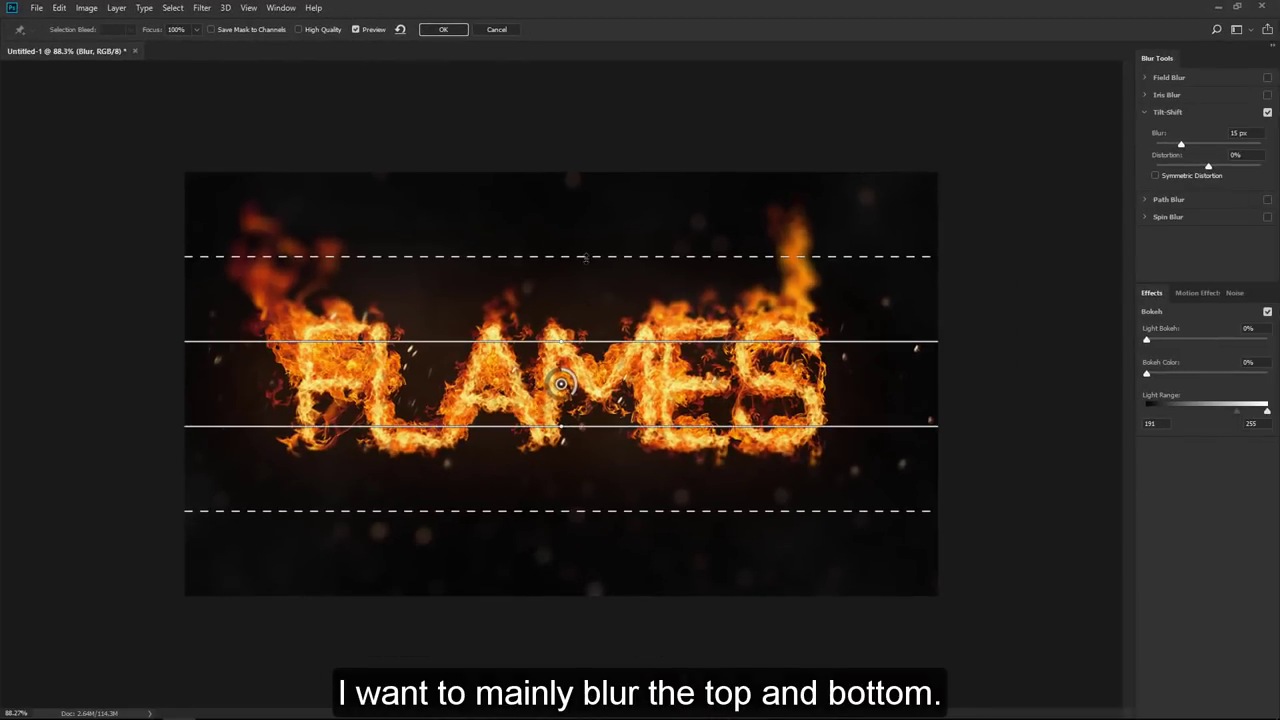
pyautogui.moveTo(589, 254); pyautogui.dragTo(591, 200)
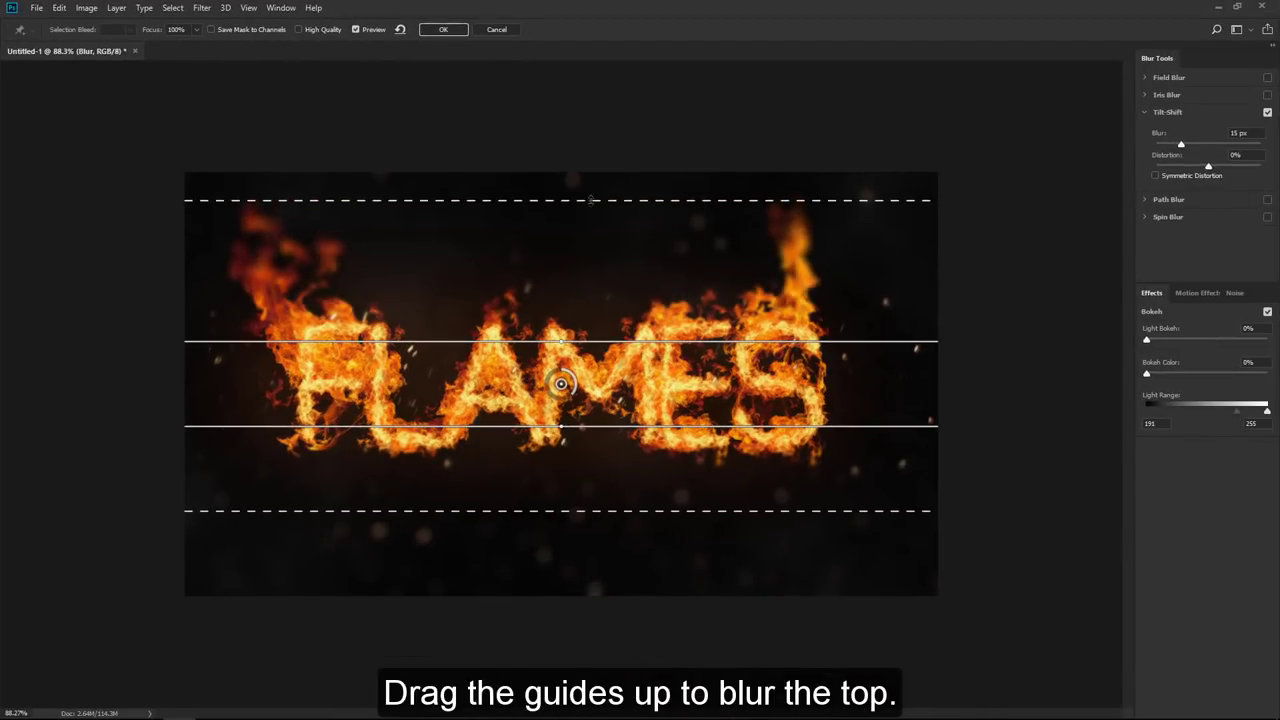
pyautogui.moveTo(590, 342)
pyautogui.mouseDown()
pyautogui.moveTo(591, 236)
pyautogui.moveTo(592, 250)
pyautogui.mouseUp()
pyautogui.moveTo(614, 515); pyautogui.dragTo(612, 562)
pyautogui.moveTo(612, 426); pyautogui.dragTo(621, 450)
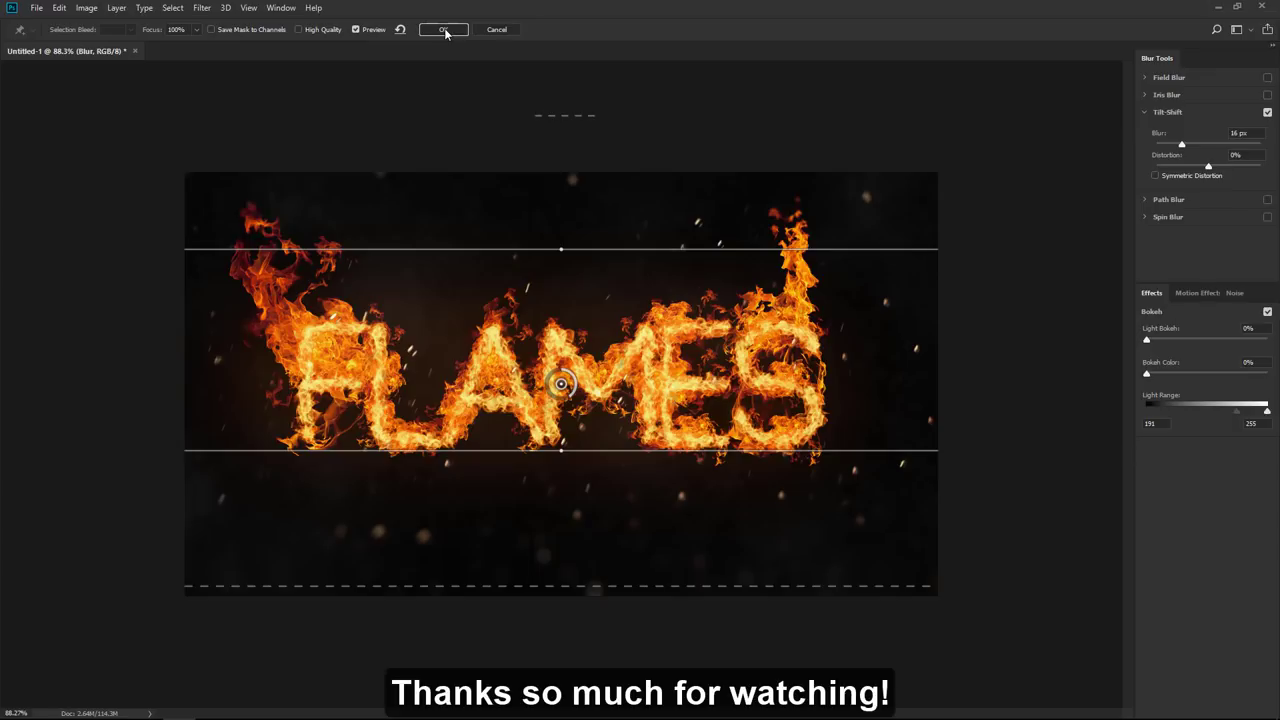
pyautogui.click(445, 30)
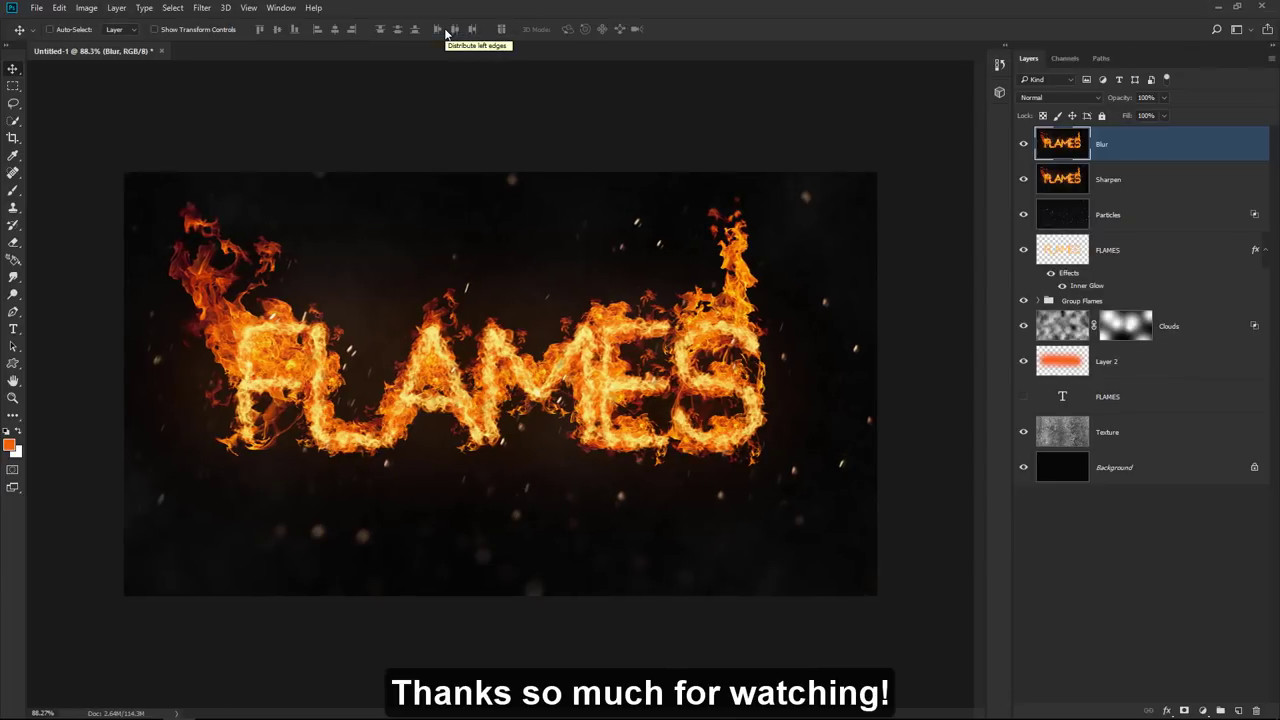